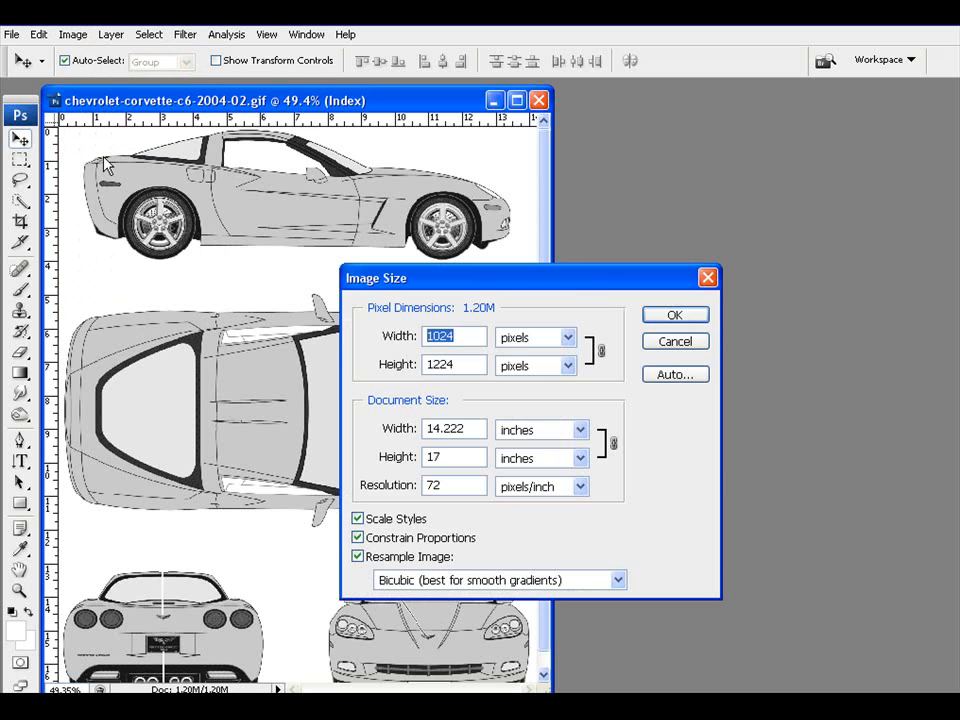
Step: Cancel Image Size, keeping the Corvette blueprint at 1024 × 1224 pixels
click(672, 343)
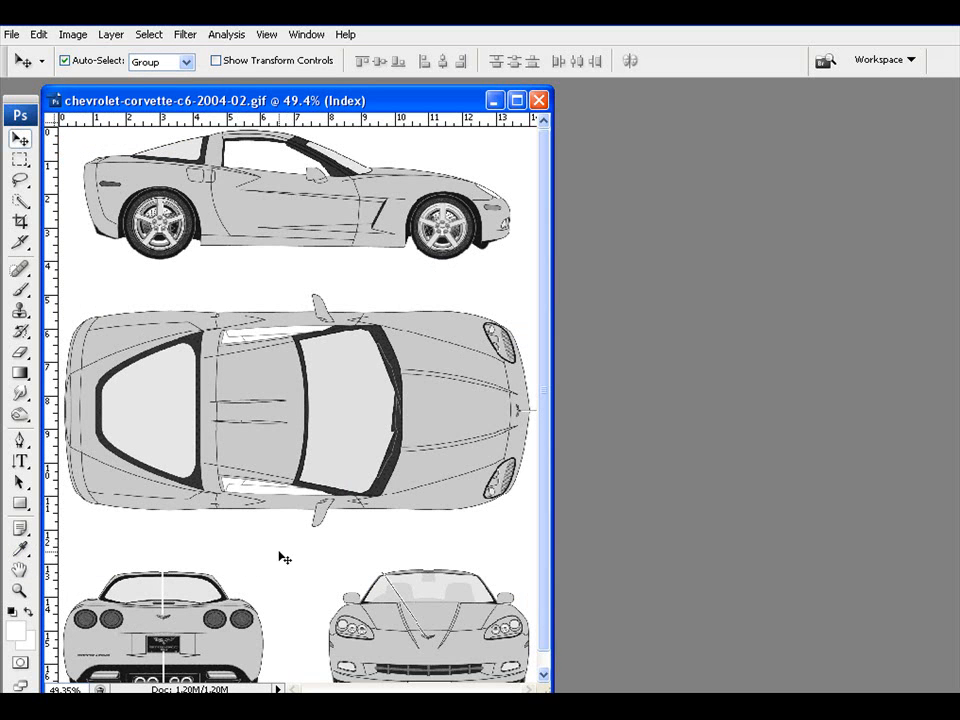
click(13, 40)
Step: Start a new 1024 × 1024 pixel, 72 pixels/inch RGB document
click(20, 51)
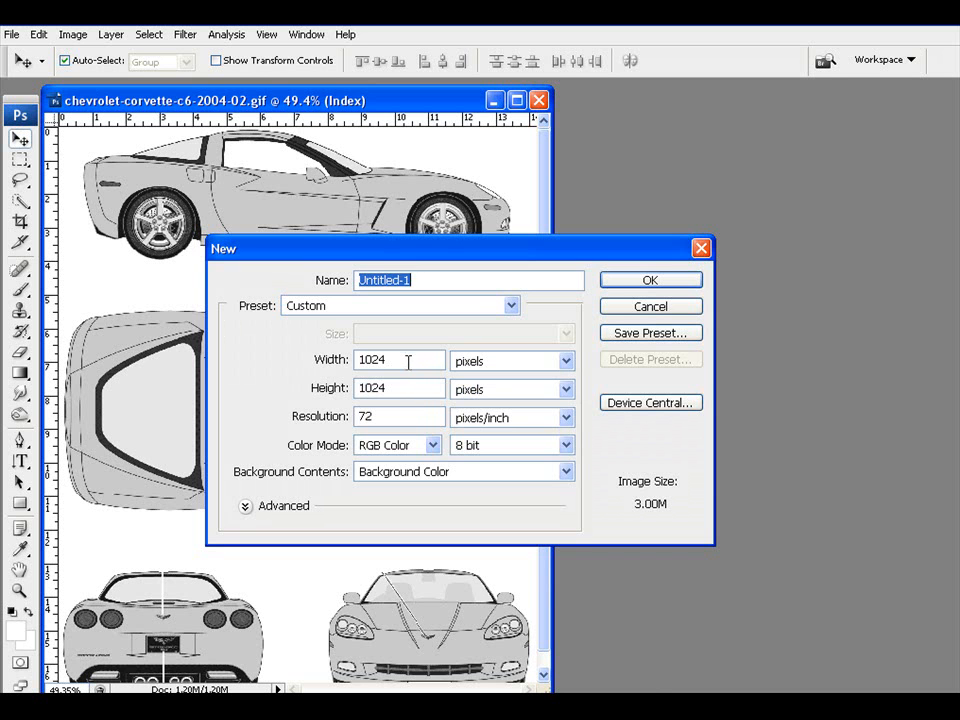
Step: Create the blank Untitled-1 document and place it beside the Corvette blueprint
click(632, 281)
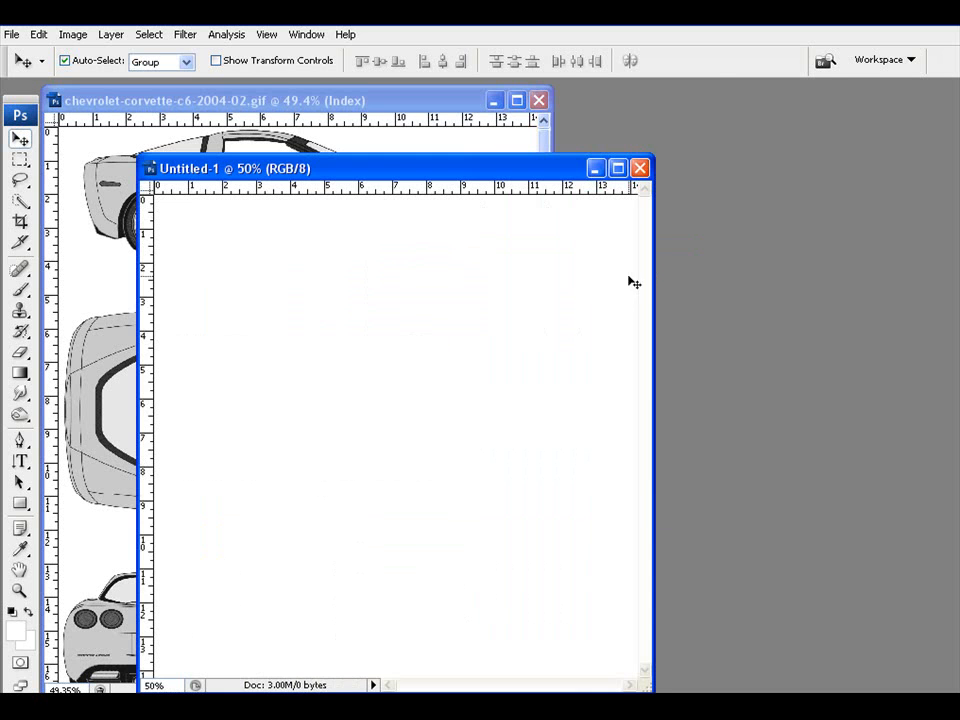
key(ctrl+w)
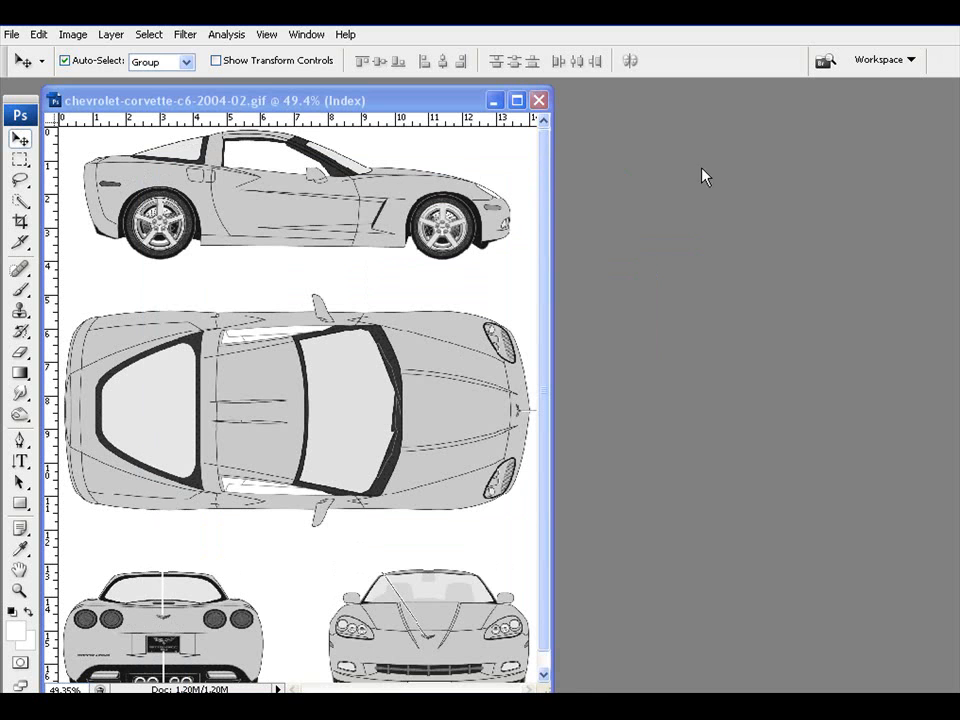
drag(770, 171, 782, 171)
click(394, 104)
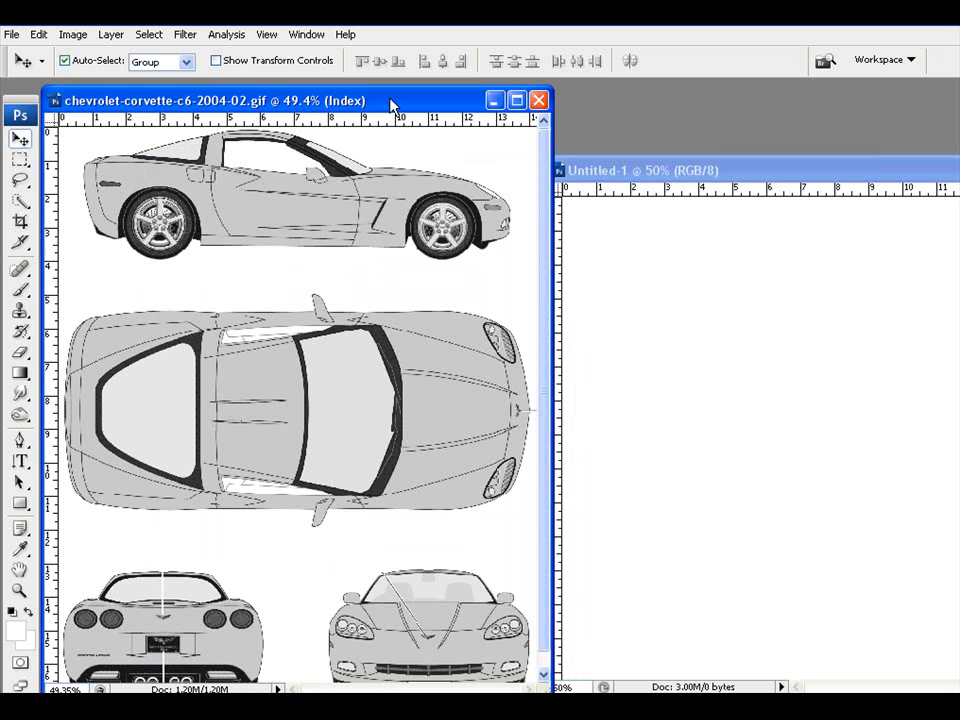
click(20, 160)
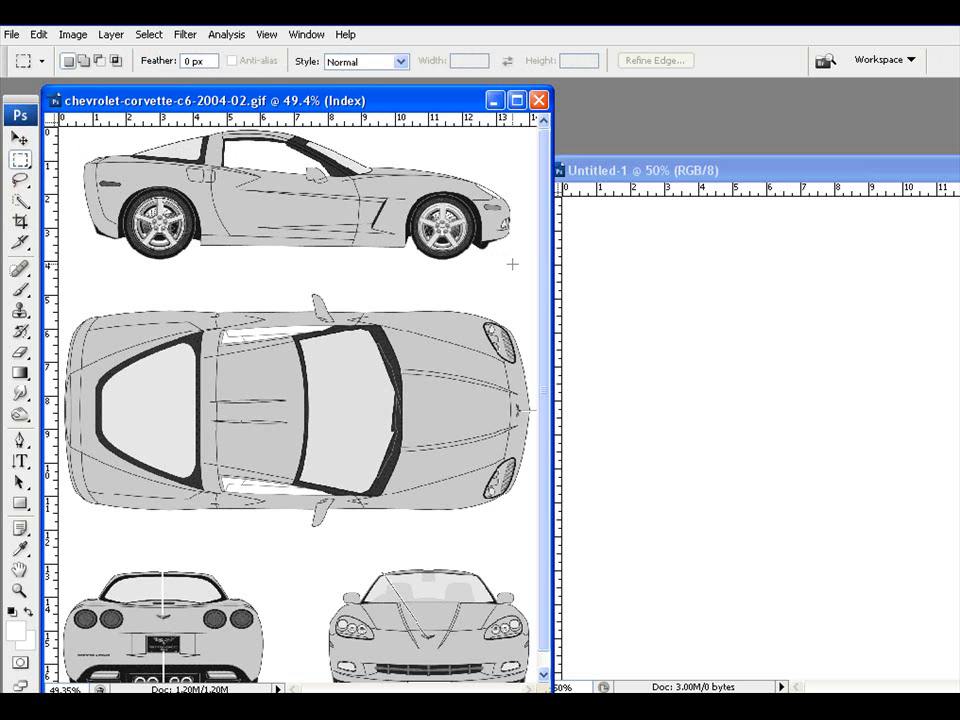
Step: Marquee-select the side-view Corvette on the blueprint
drag(513, 265, 81, 129)
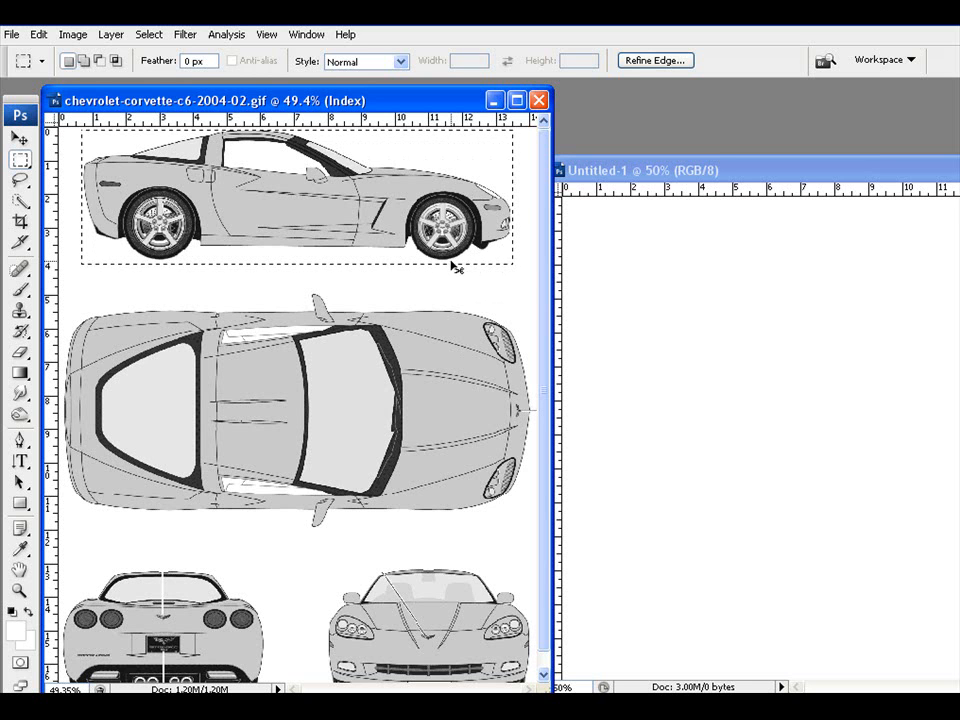
click(451, 262)
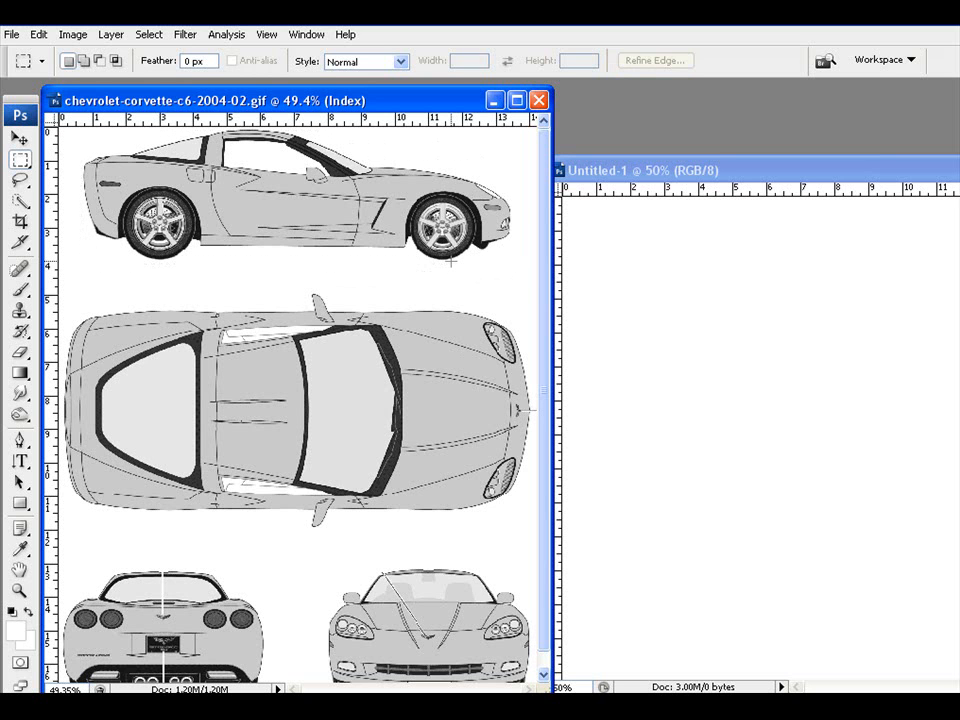
drag(442, 108, 412, 101)
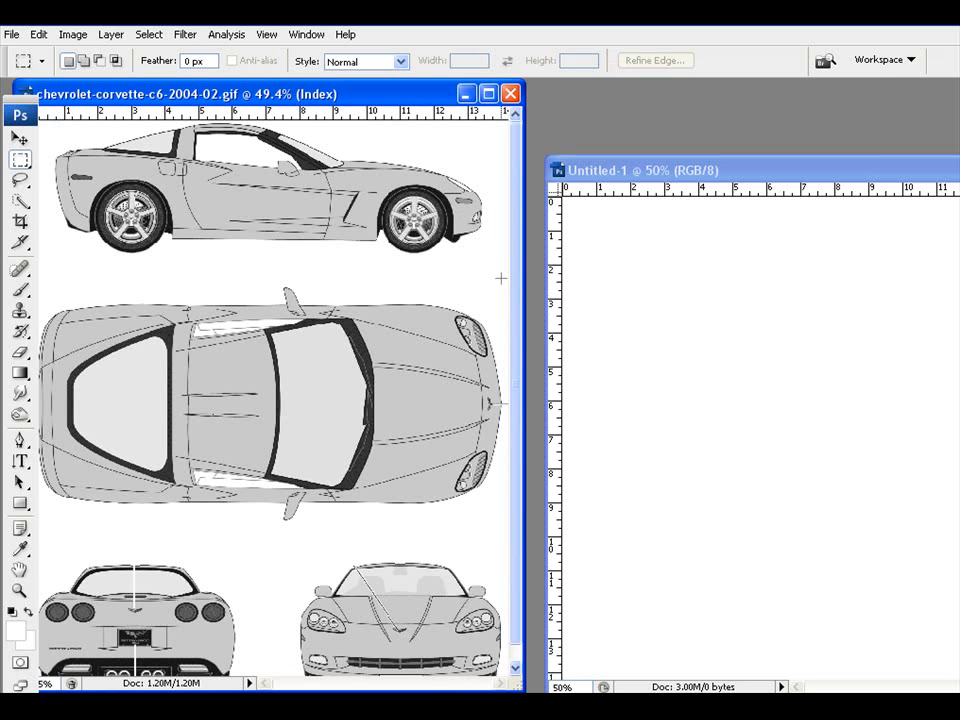
drag(501, 279, 18, 108)
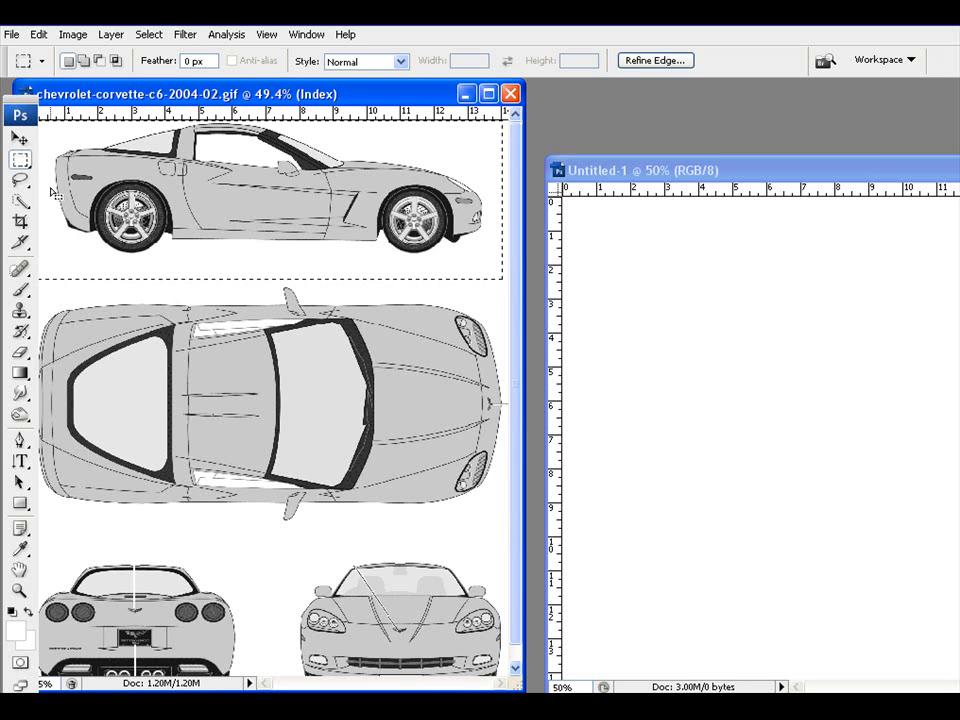
drag(131, 94, 152, 93)
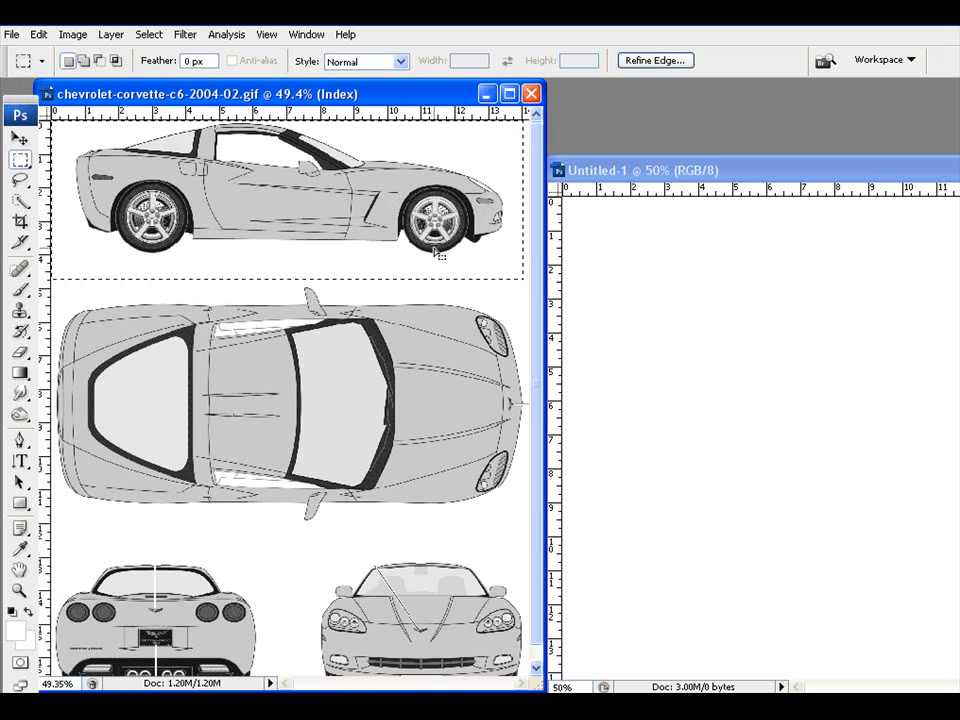
Step: Move the selected side-view car into Untitled-1, positioning it near the top
key(v)
drag(122, 140, 724, 405)
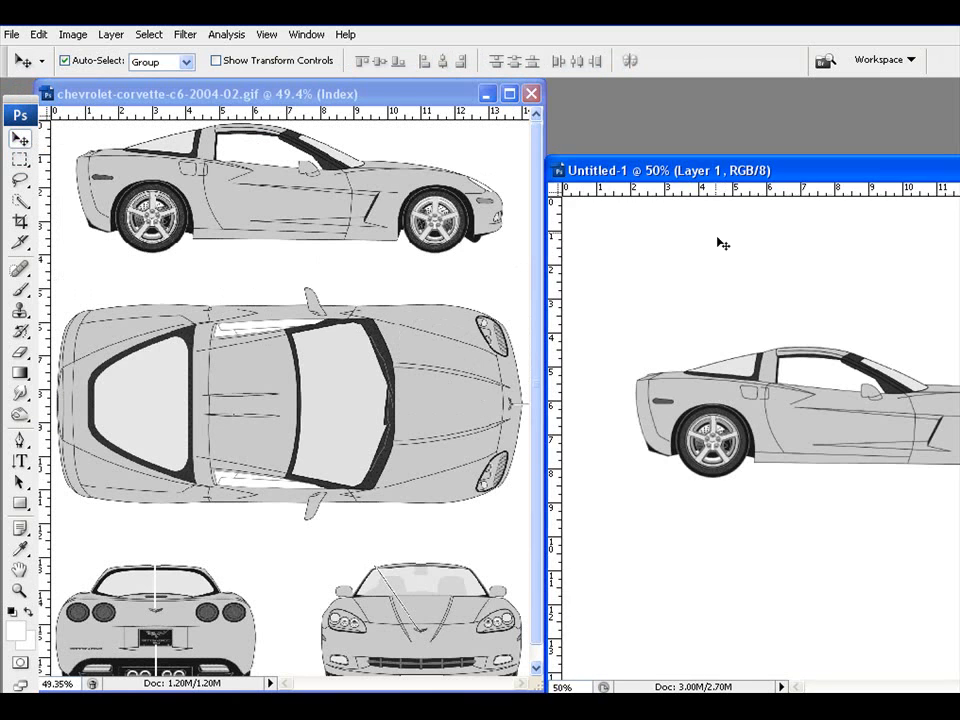
drag(704, 173, 422, 147)
drag(493, 400, 459, 287)
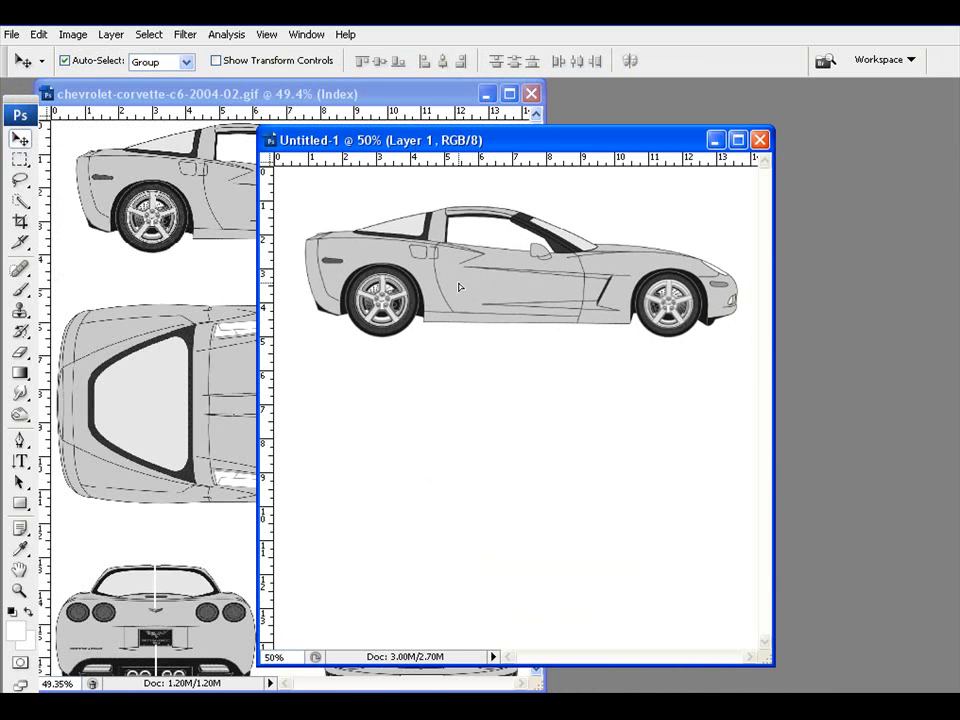
Step: Trim Untitled-1's blank margins so the canvas fits the side-view car (748.7K)
click(73, 34)
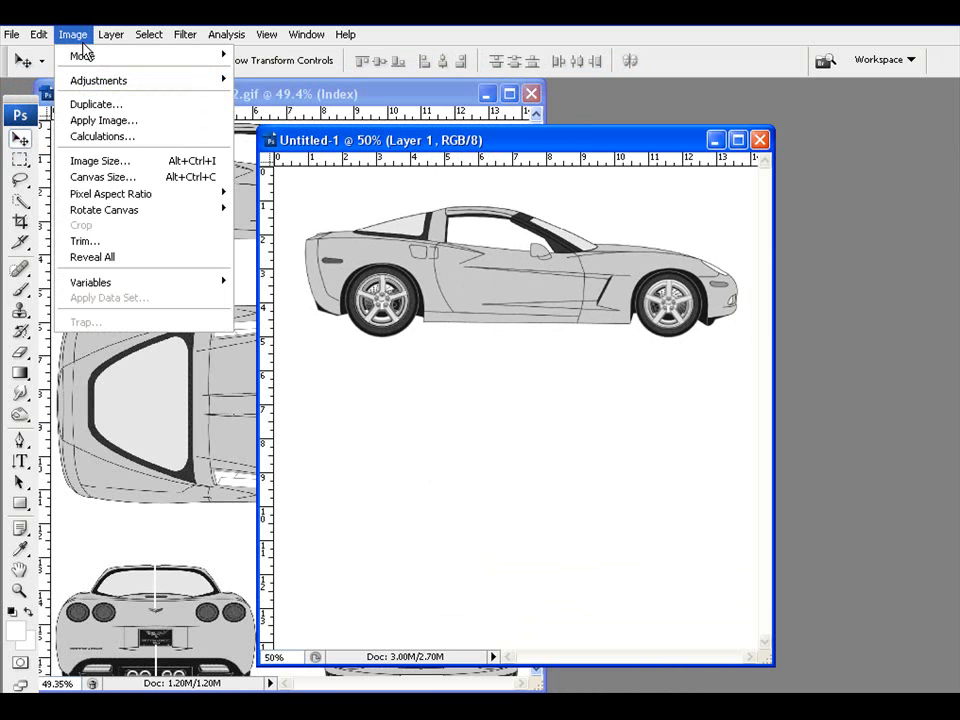
click(103, 243)
click(667, 172)
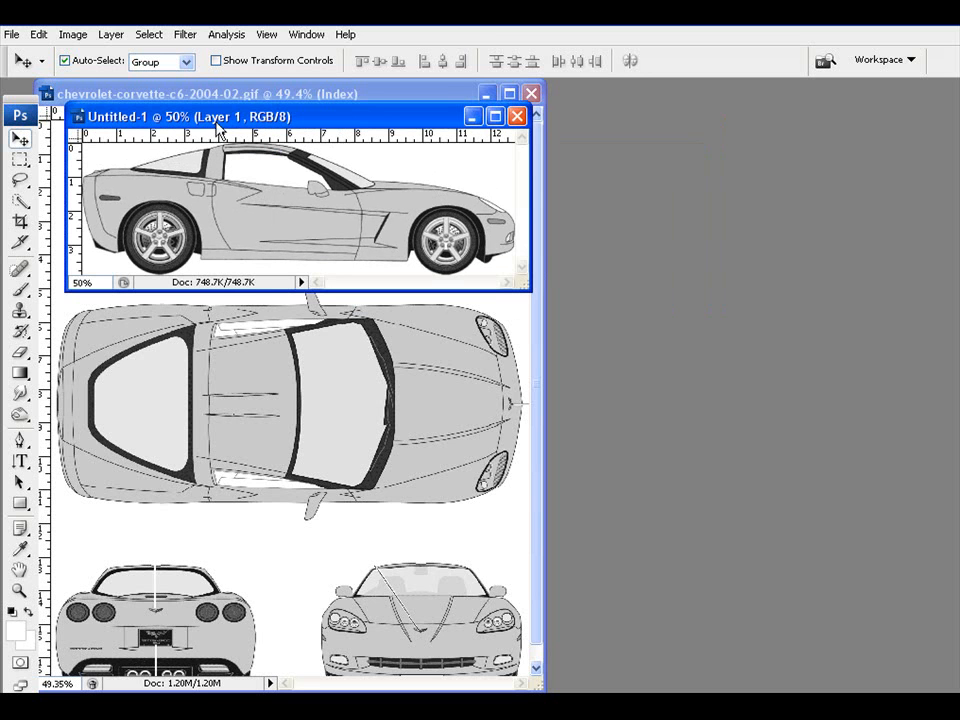
Step: Create a second blank 1024-pixel square document, Untitled-2, and arrange the windows
click(13, 35)
click(22, 55)
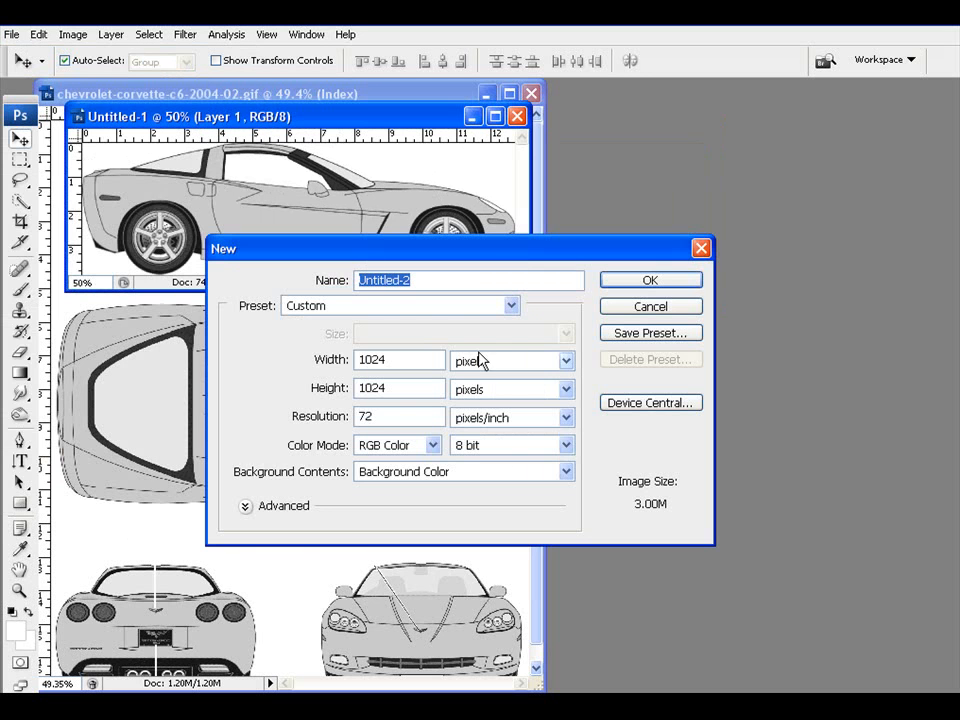
click(644, 284)
click(647, 168)
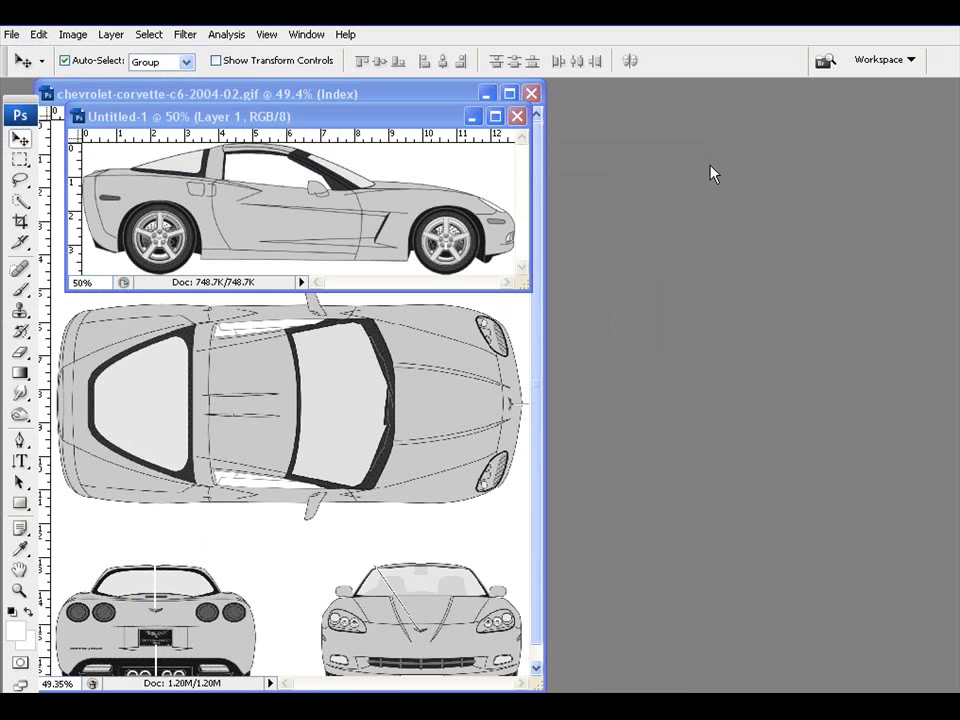
drag(746, 166, 745, 165)
drag(381, 115, 324, 114)
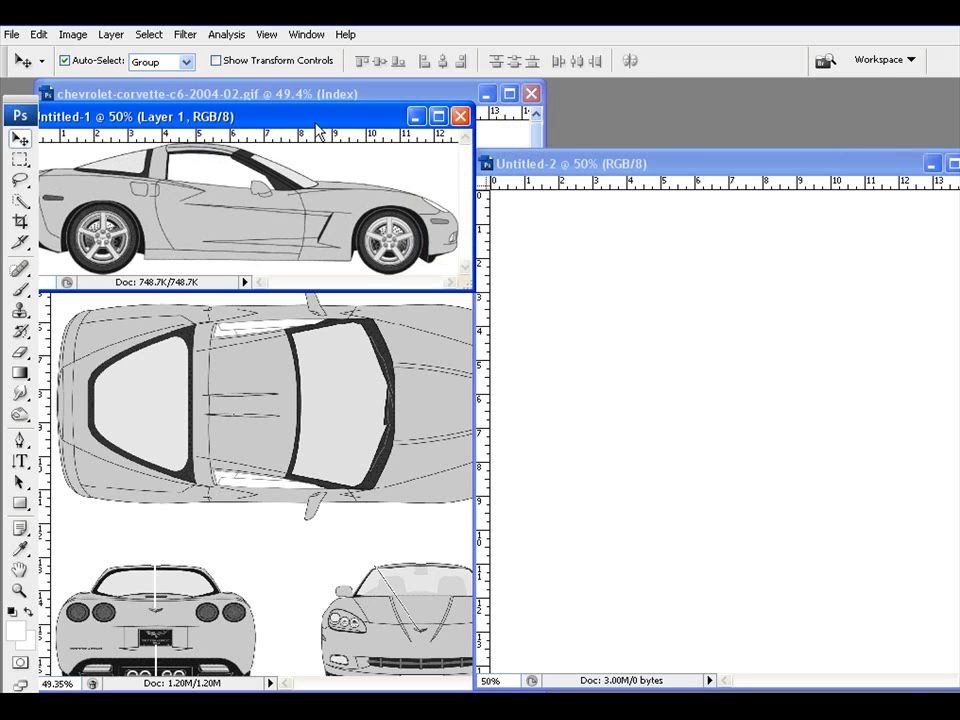
Step: Drag the trimmed side-view car from Untitled-1 into Untitled-2, centred on its canvas
drag(202, 210, 621, 305)
drag(638, 256, 579, 266)
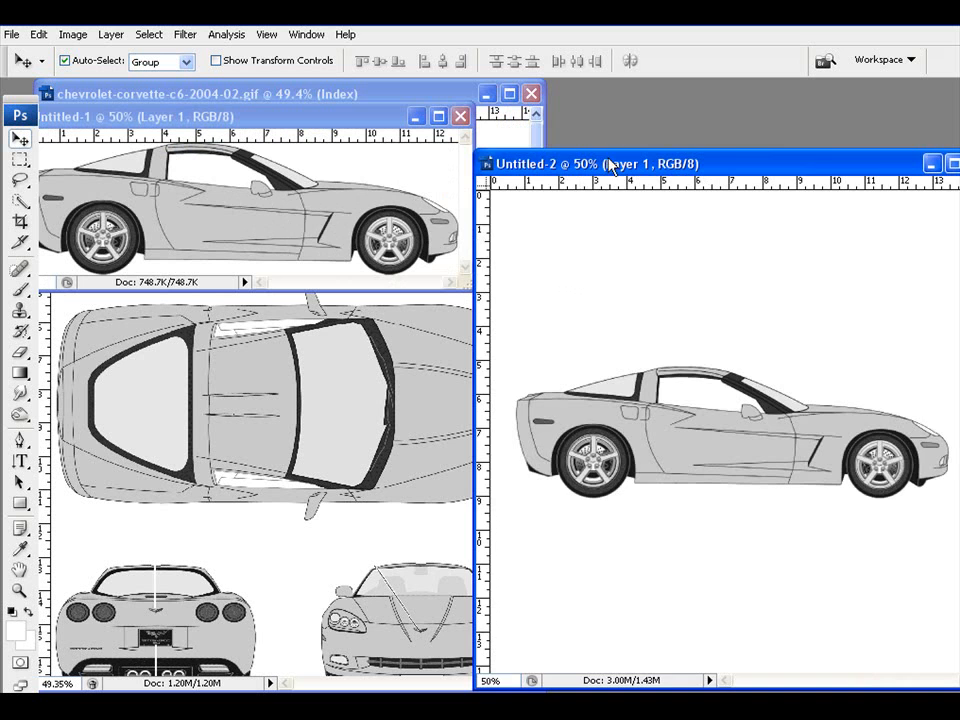
drag(608, 159, 483, 127)
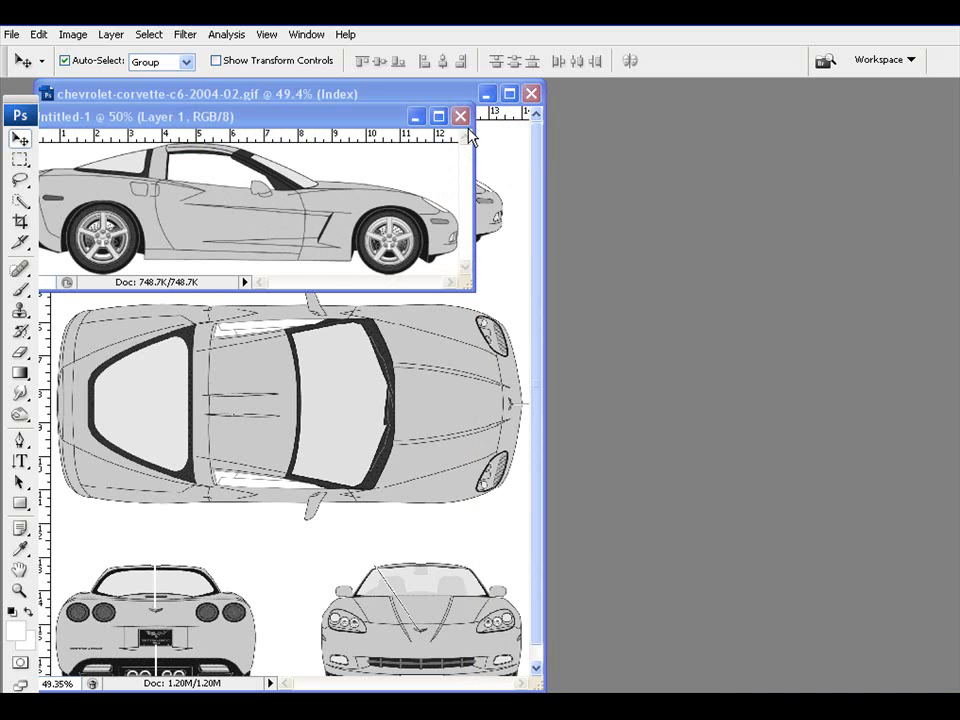
drag(435, 131, 435, 132)
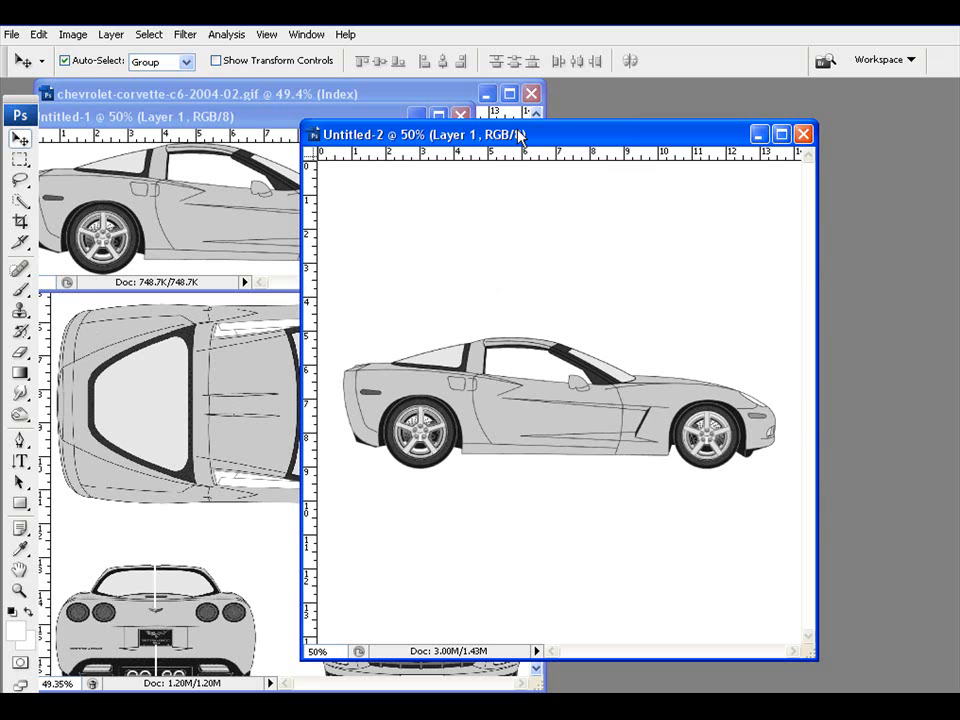
drag(520, 134, 409, 127)
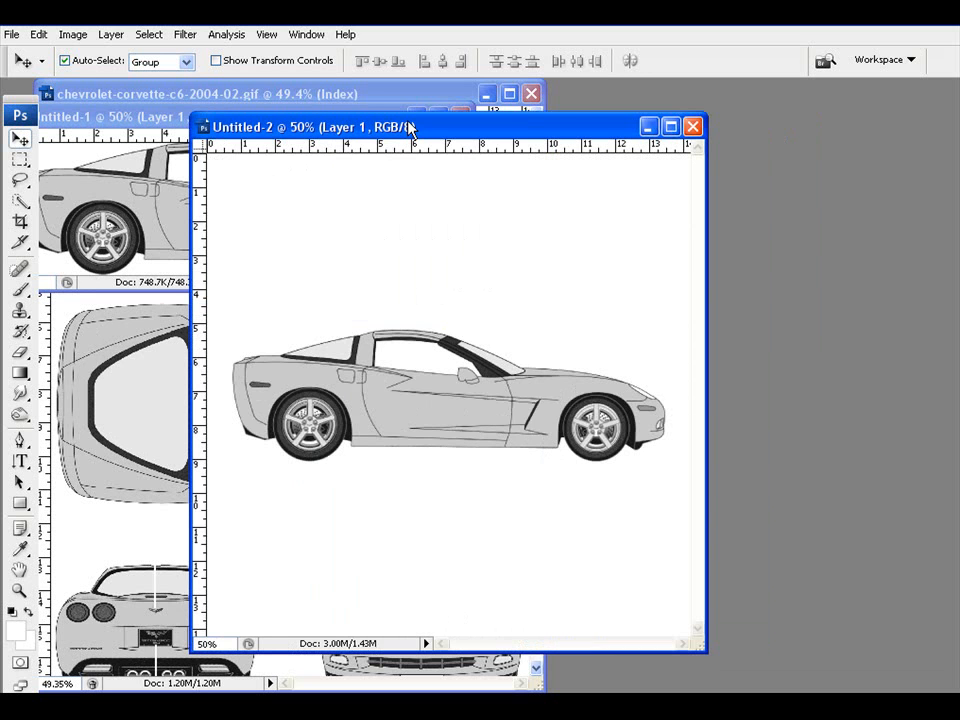
drag(409, 127, 356, 127)
click(70, 35)
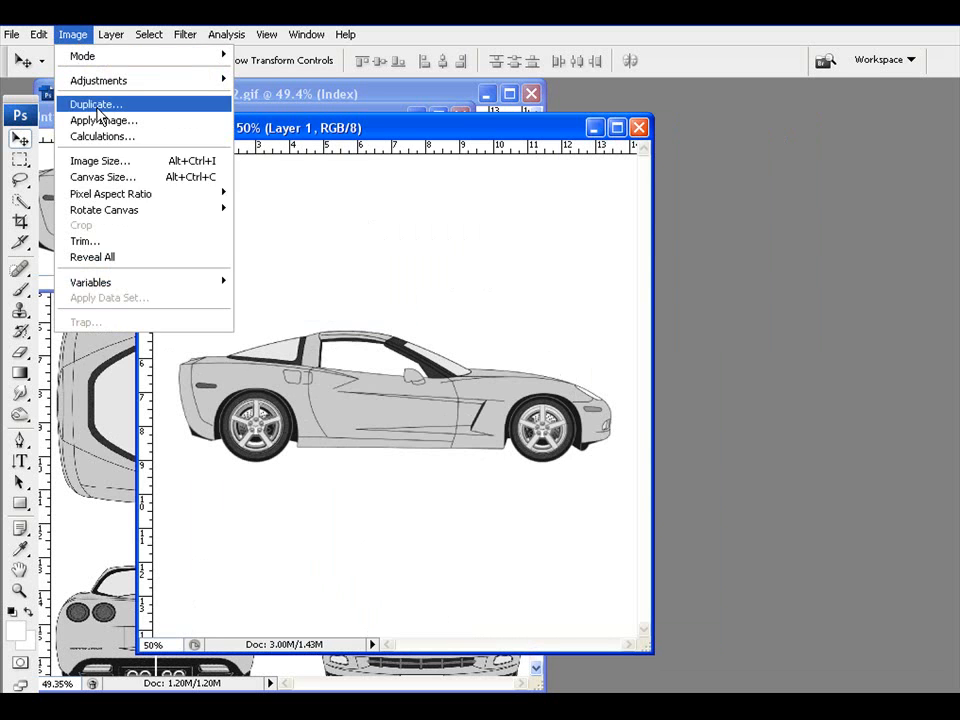
click(88, 161)
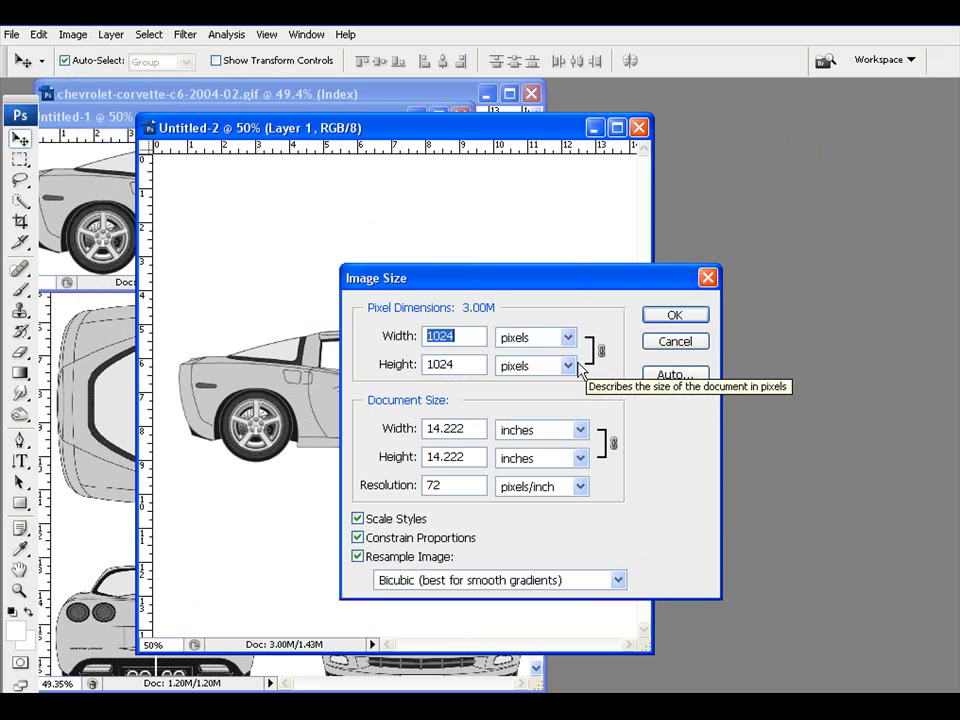
click(672, 345)
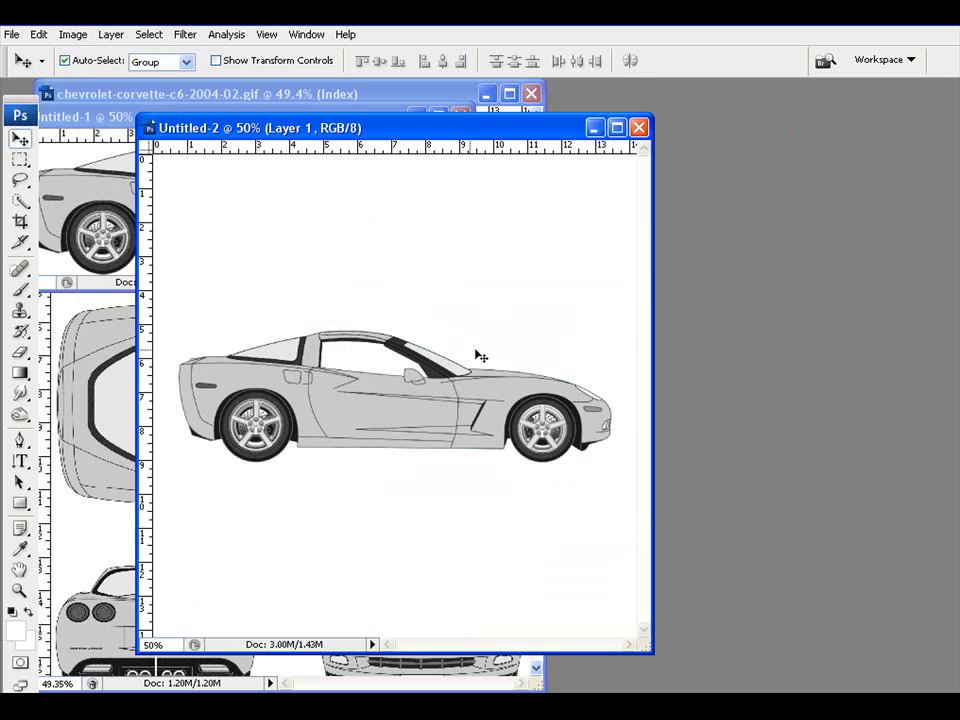
drag(340, 128, 306, 127)
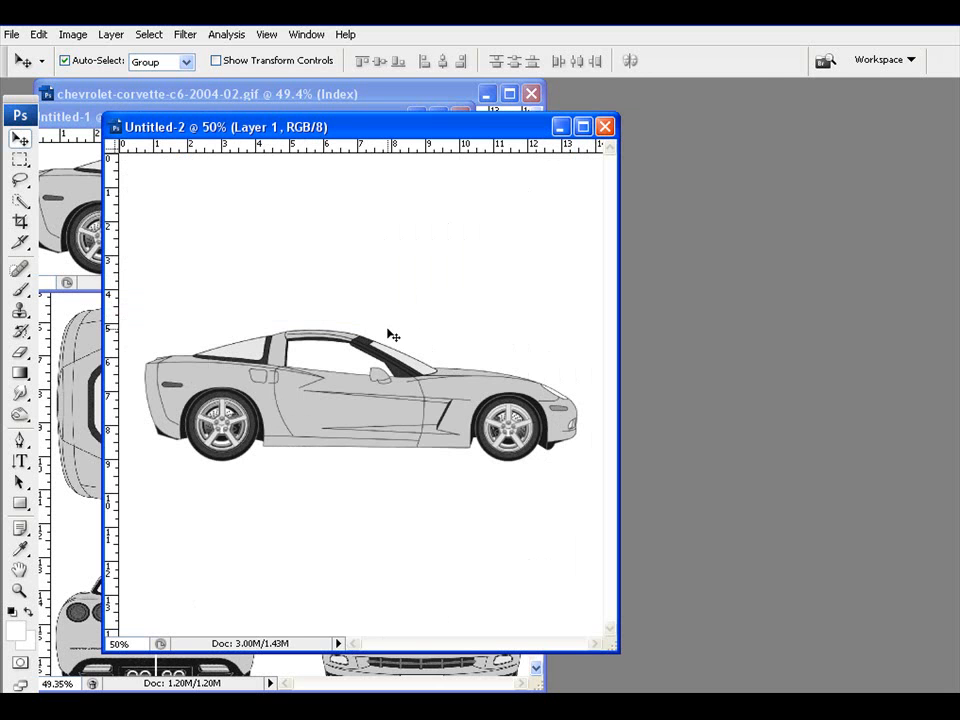
Step: Flip the car layer horizontally in Untitled-2 so it faces left, and apply the transform
key(ctrl+t)
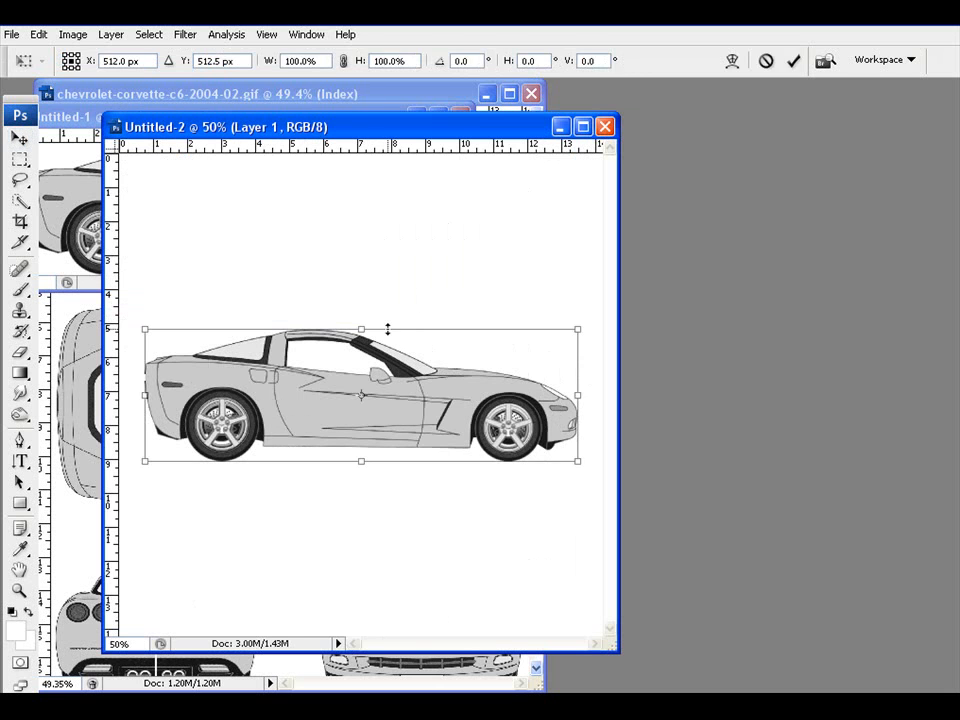
right_click(418, 402)
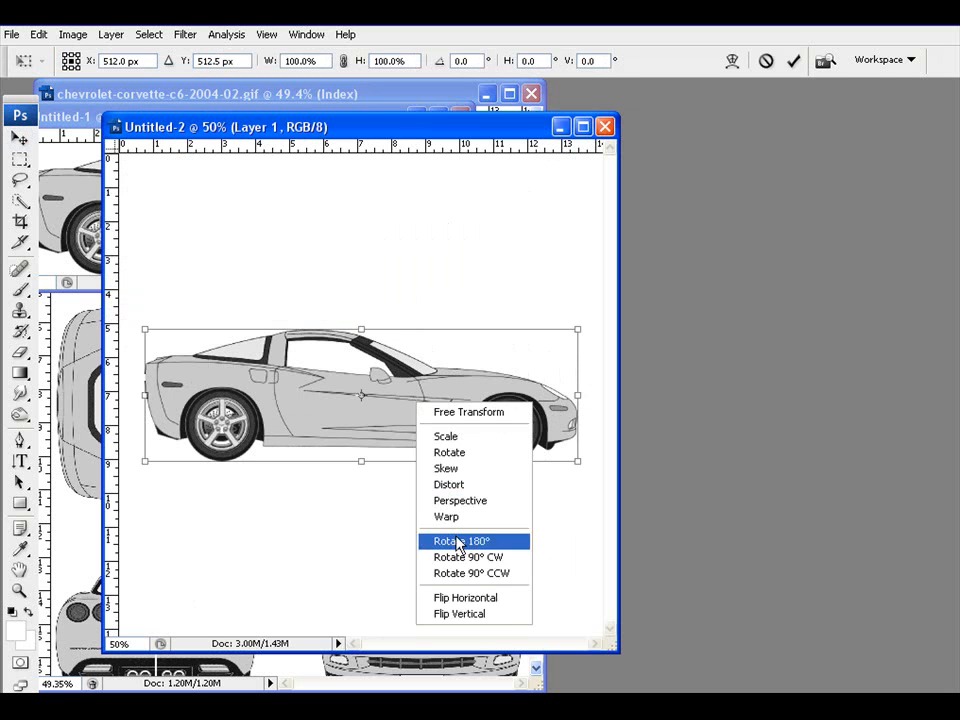
click(462, 598)
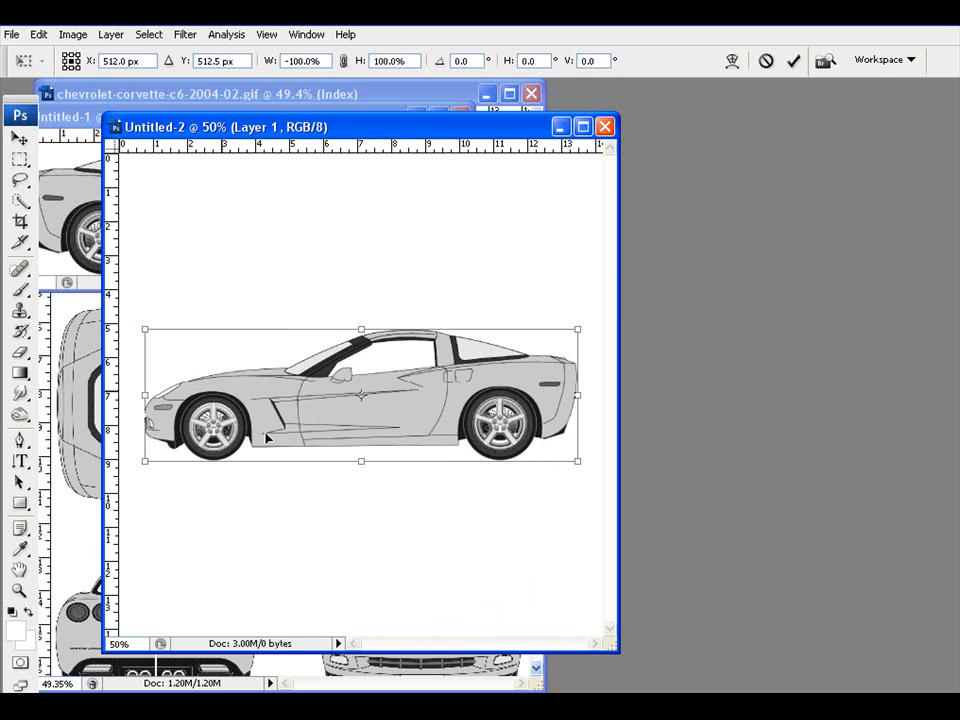
click(20, 137)
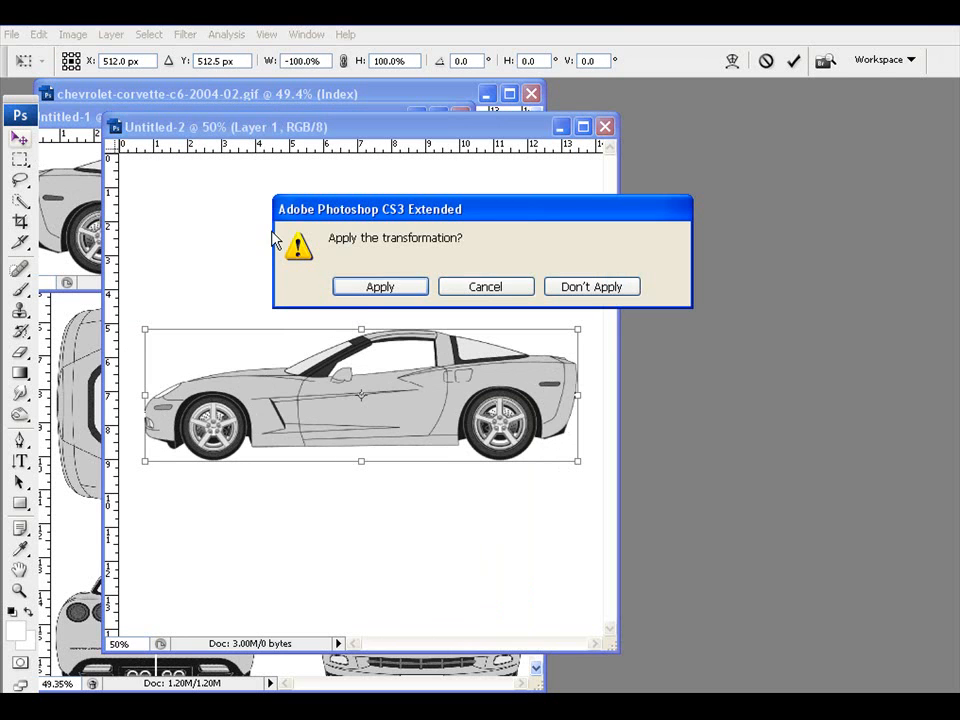
click(379, 287)
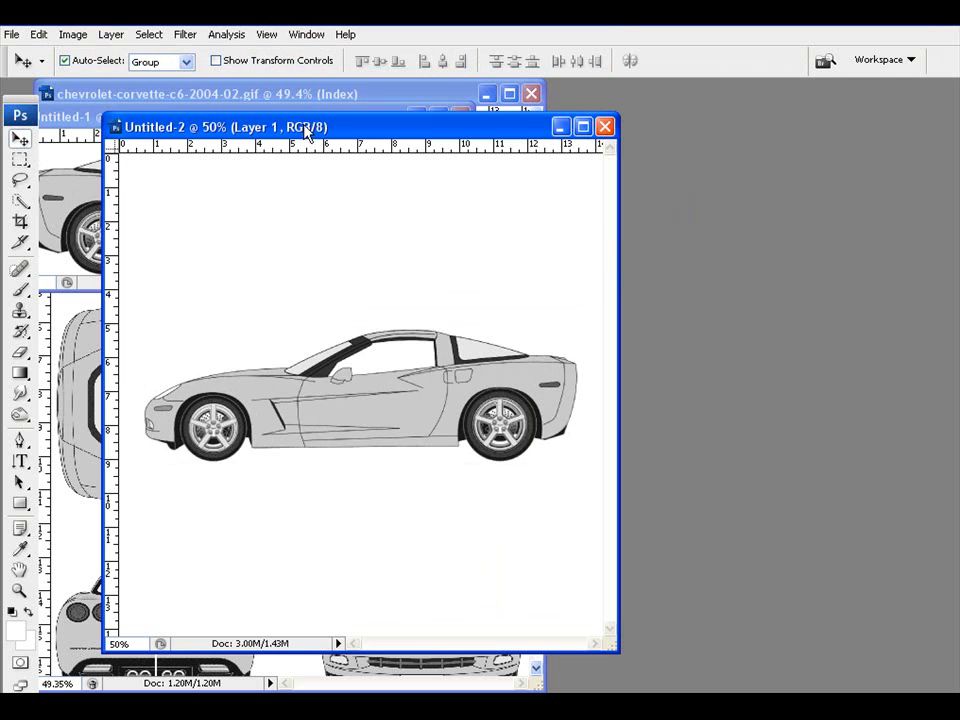
drag(310, 130, 265, 128)
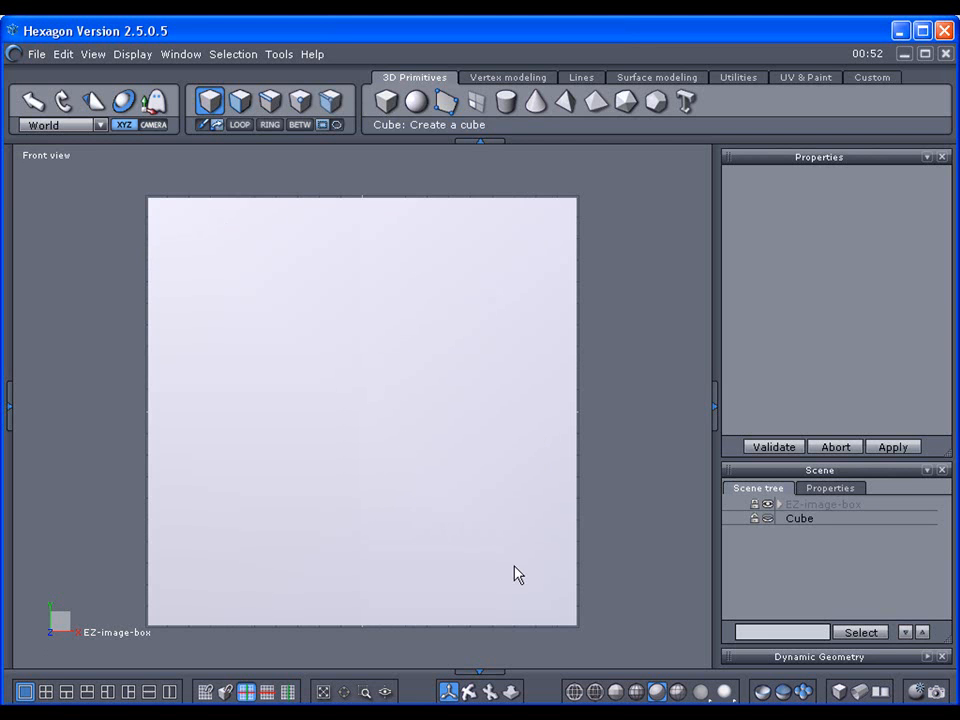
Step: Orbit the image box and expand EZ-image-box to list its Front, Rear, Right, Left, Bottom, Top faces
drag(471, 689, 416, 715)
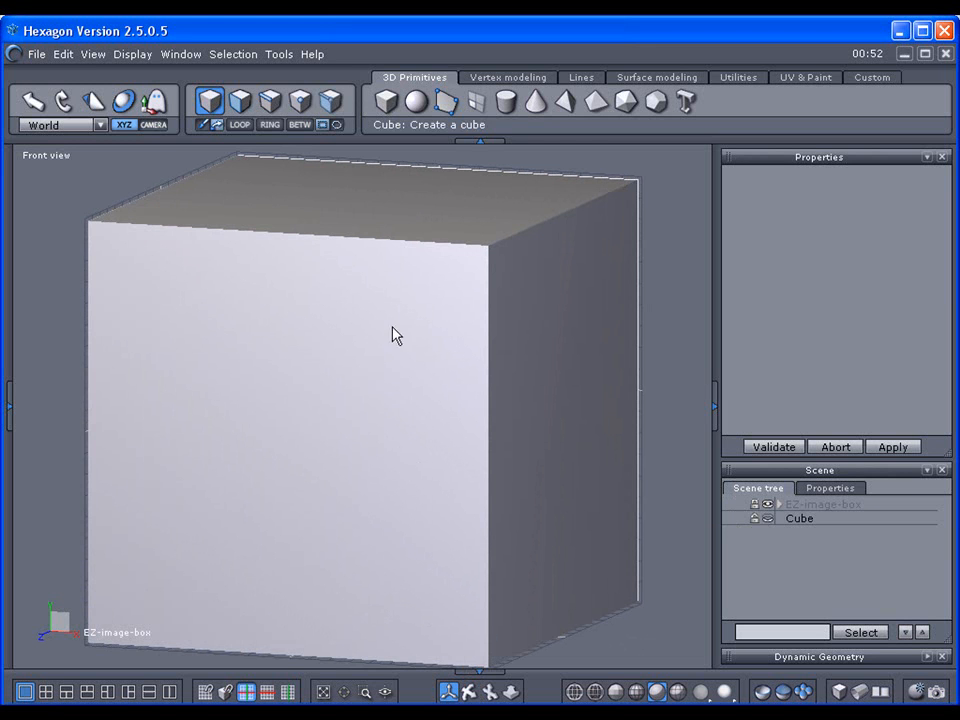
click(778, 505)
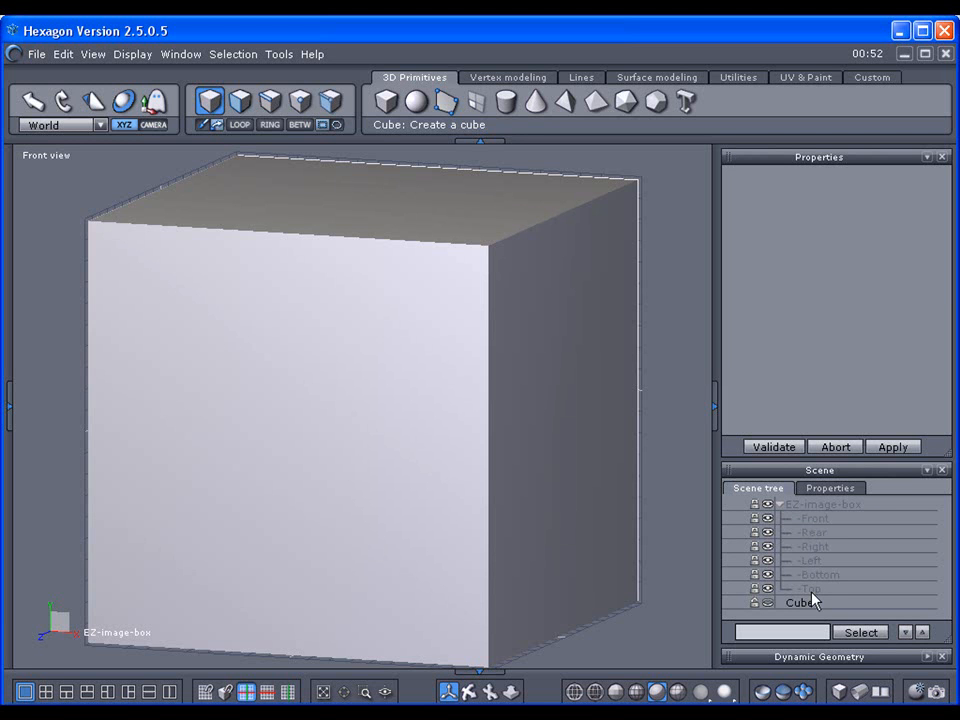
drag(470, 695, 260, 695)
Step: Toggle the grid off and back on in Scene Properties, then return to the Scene tree
click(820, 492)
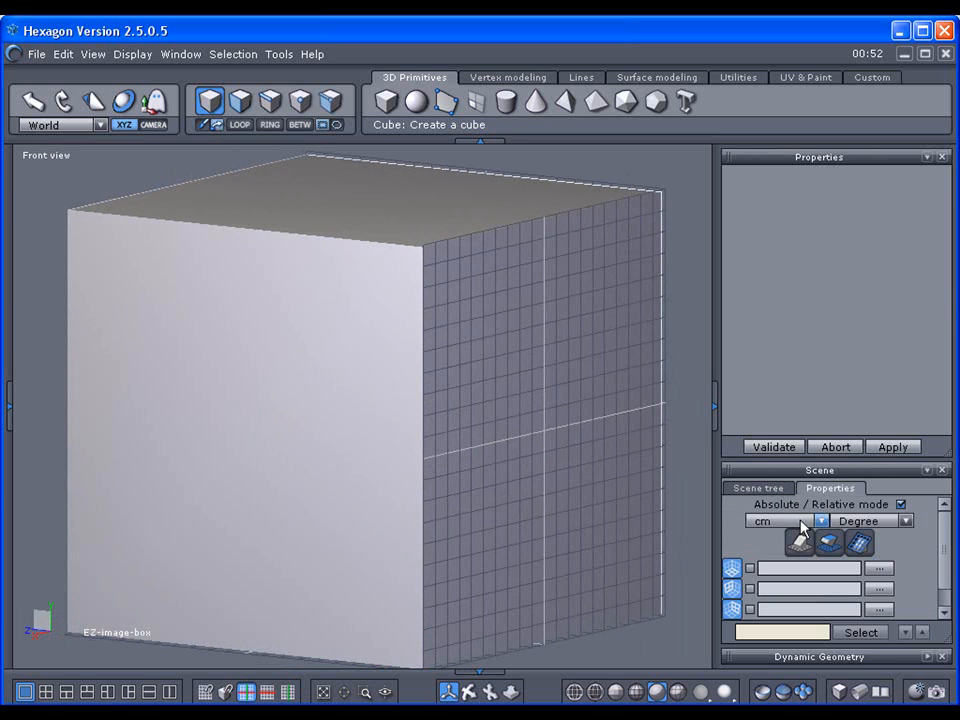
click(733, 610)
click(732, 610)
right_drag(400, 420, 545, 405)
click(750, 489)
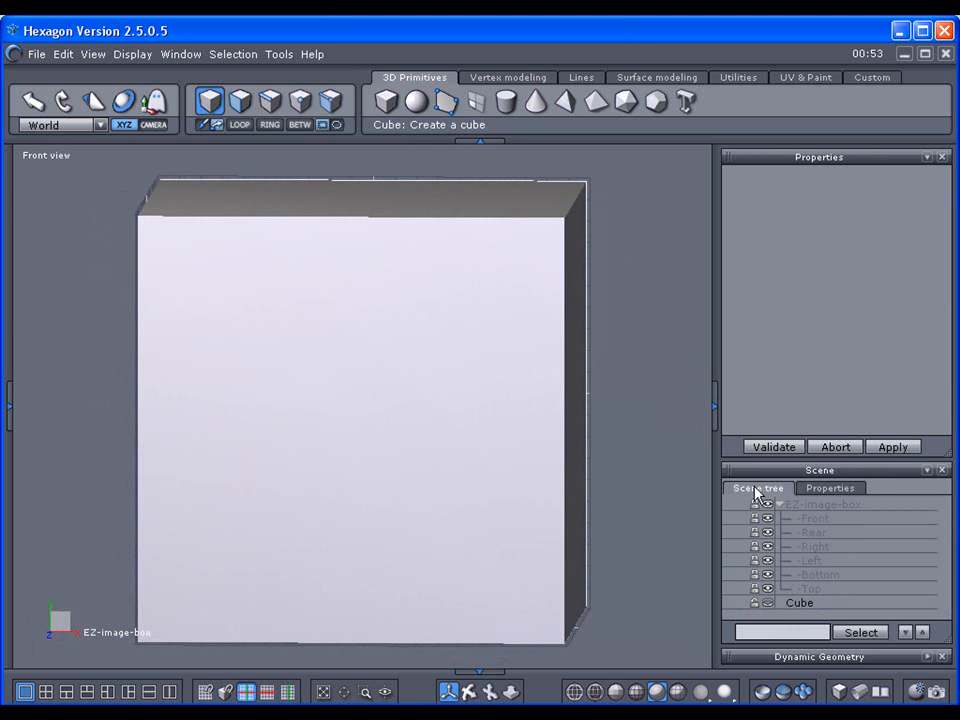
Step: Browse the Material panel, UV & Paint and Utilities tool sets, then collapse the left panel
click(10, 400)
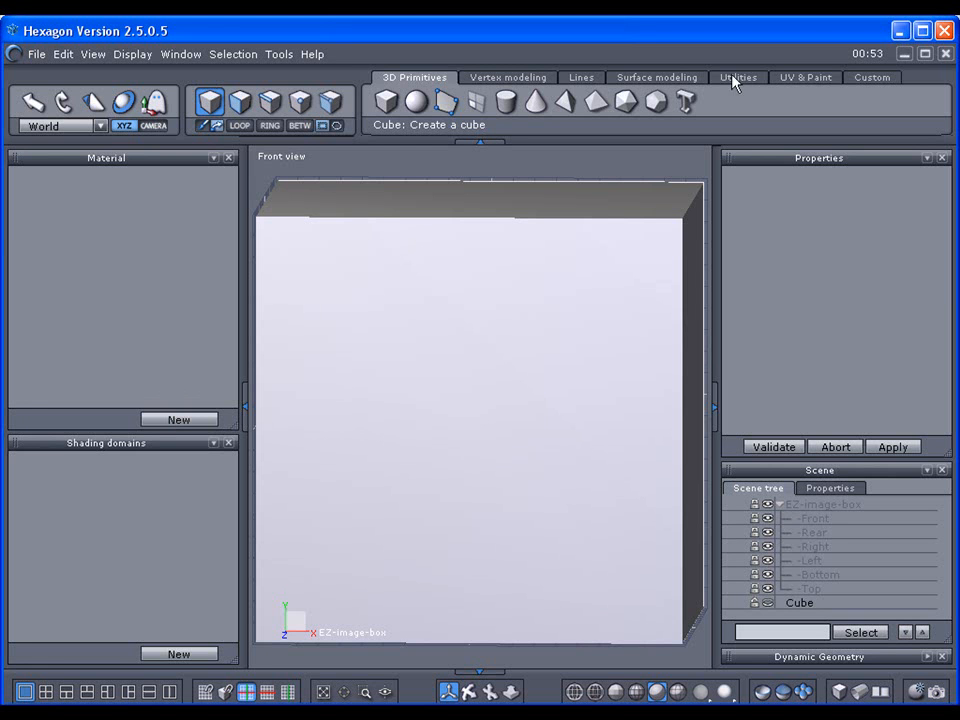
click(784, 79)
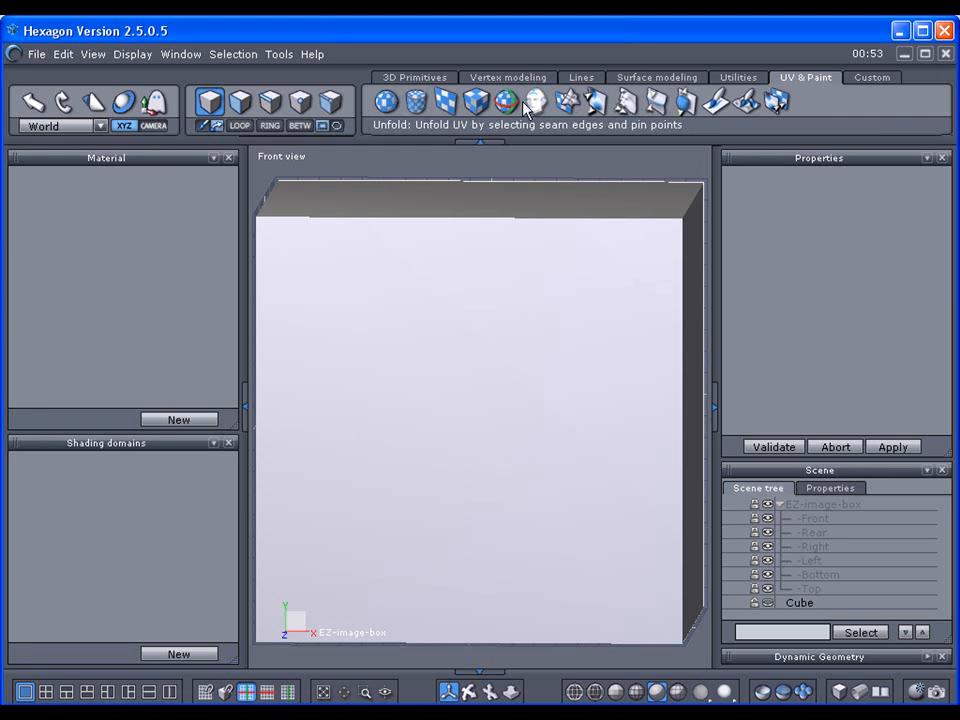
click(741, 79)
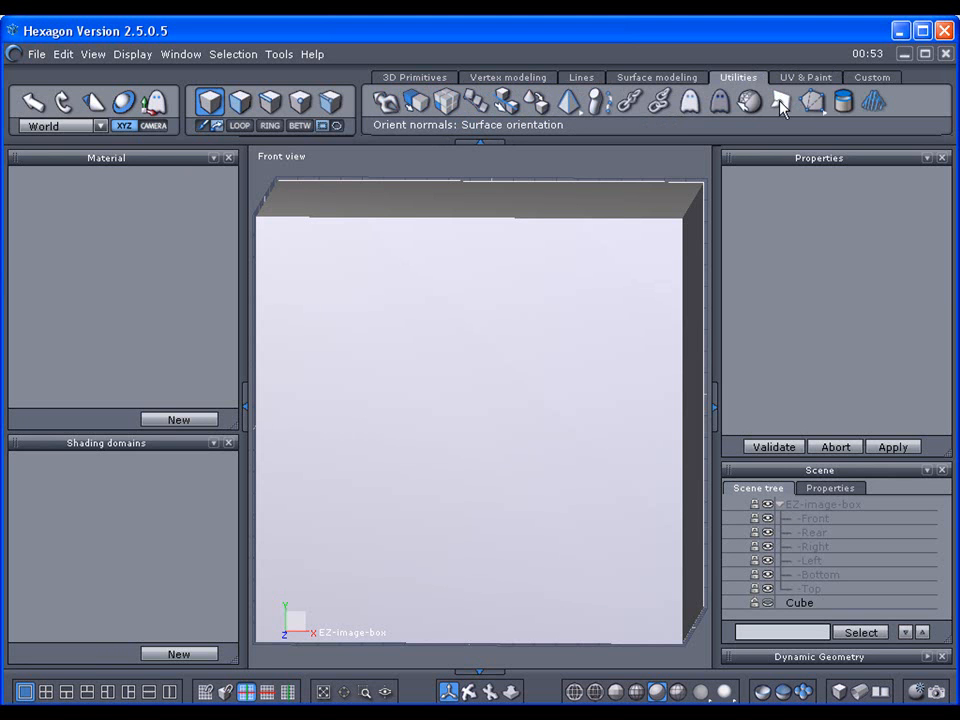
click(244, 407)
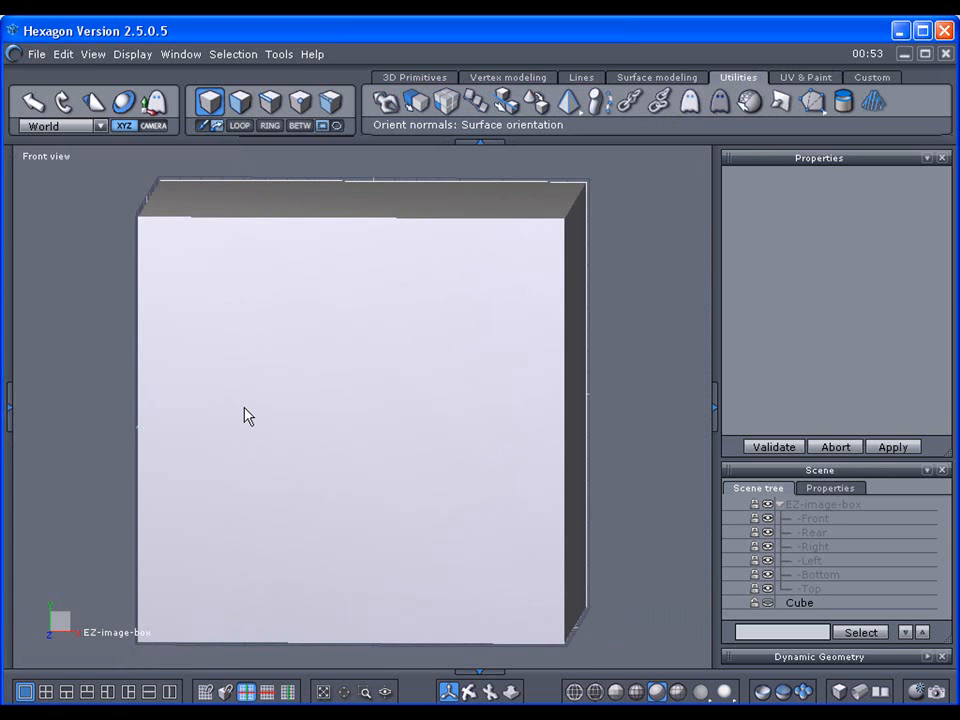
Step: Switch the viewport to Front view and expand EZ-image-box to show its six faces
click(864, 692)
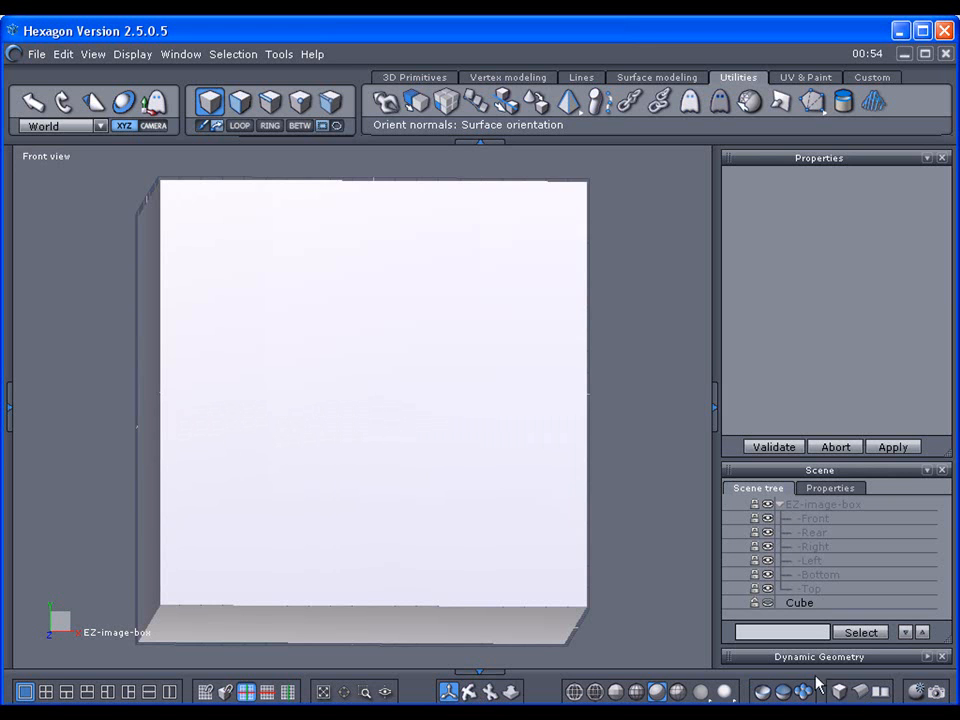
click(861, 692)
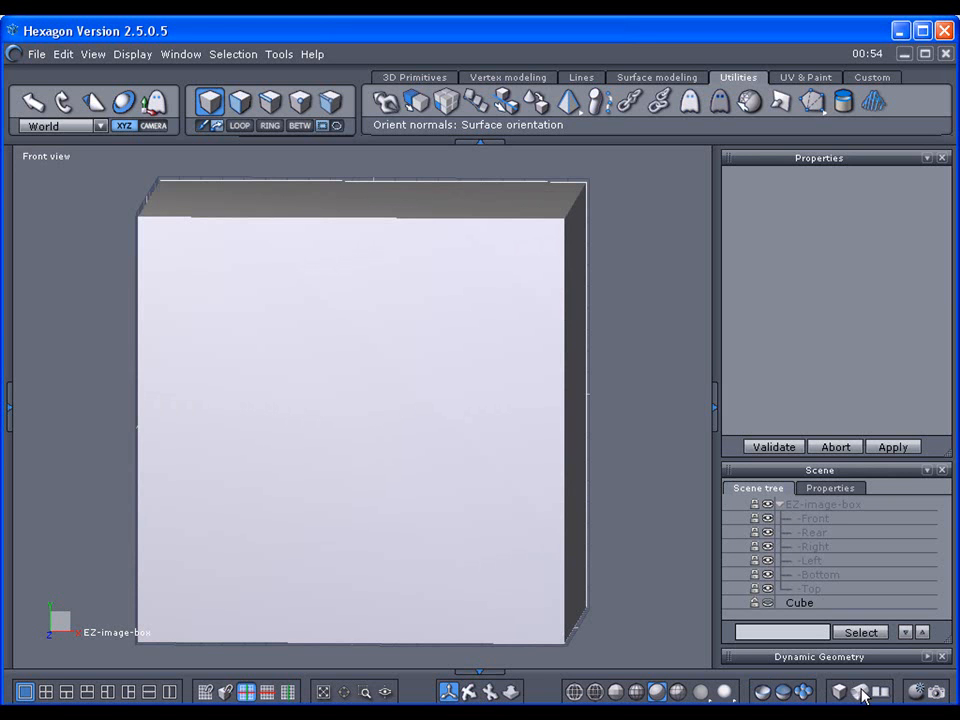
click(48, 158)
click(57, 186)
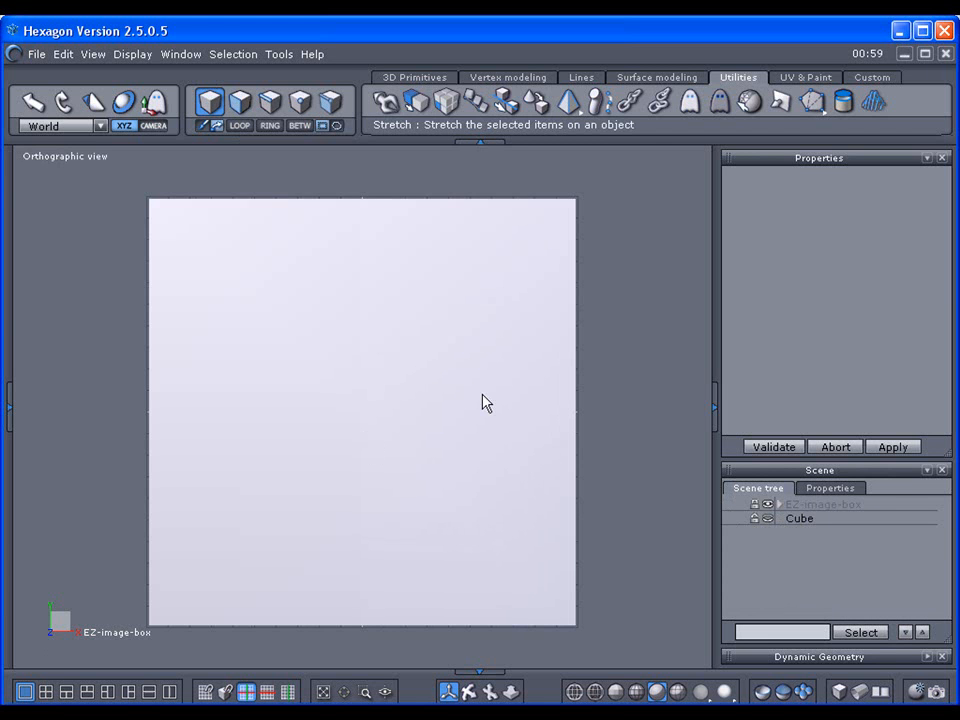
click(780, 505)
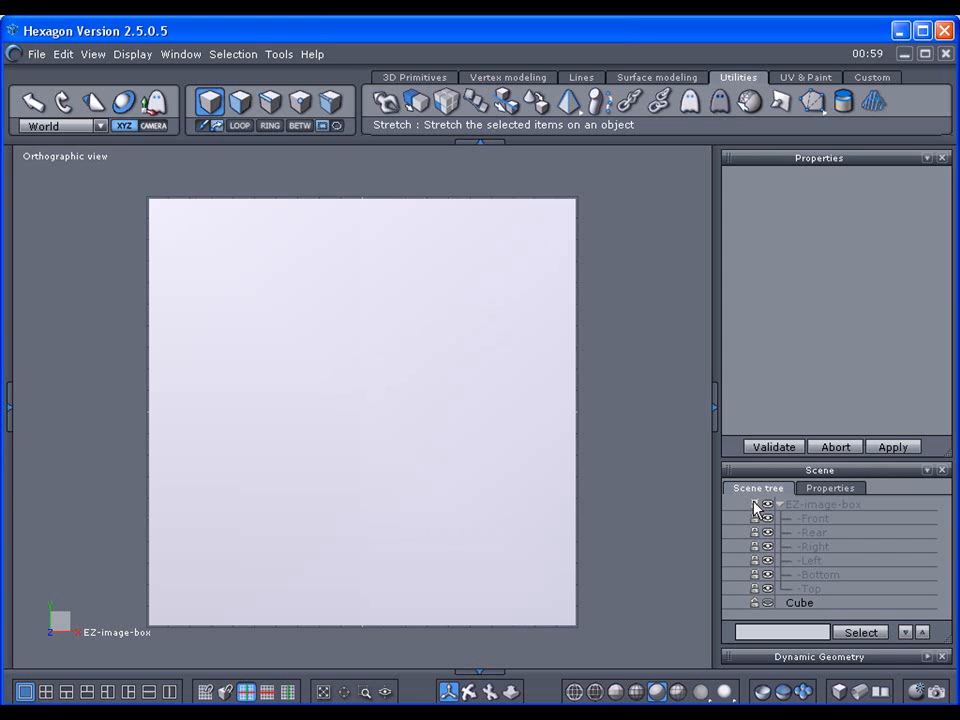
Step: Unlock the EZ-image-box, select its -Front face, and bring up the Material panel
click(754, 505)
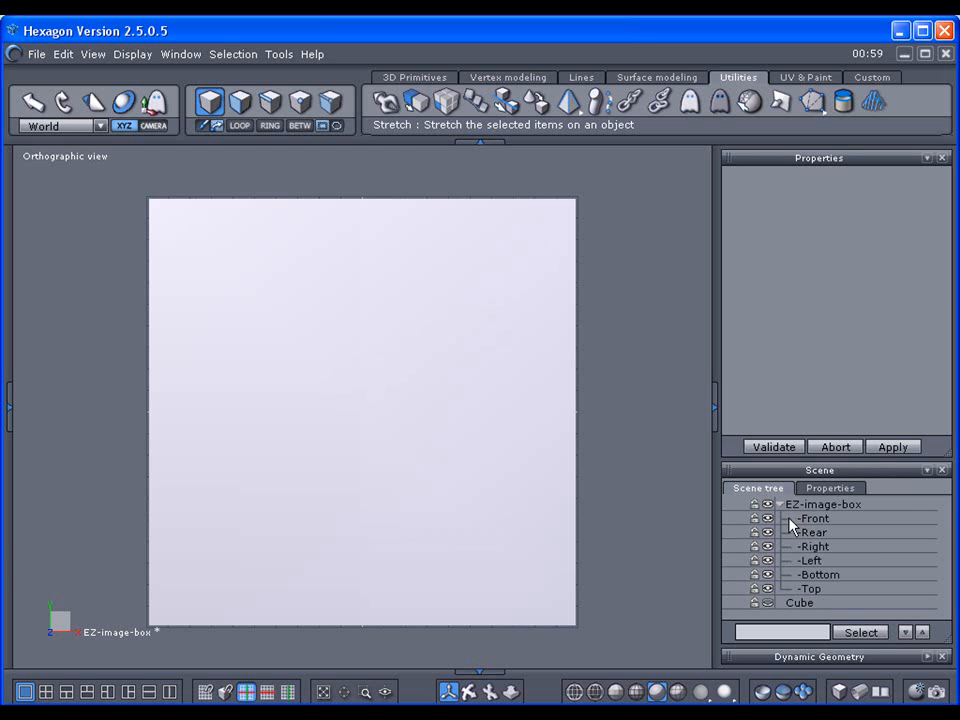
click(790, 520)
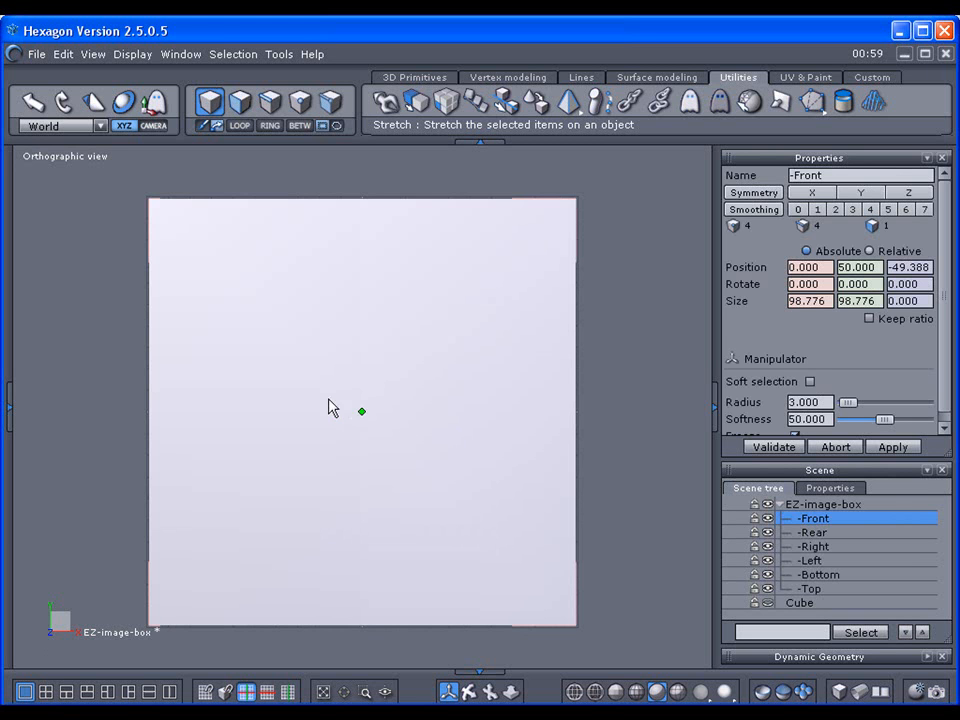
click(158, 106)
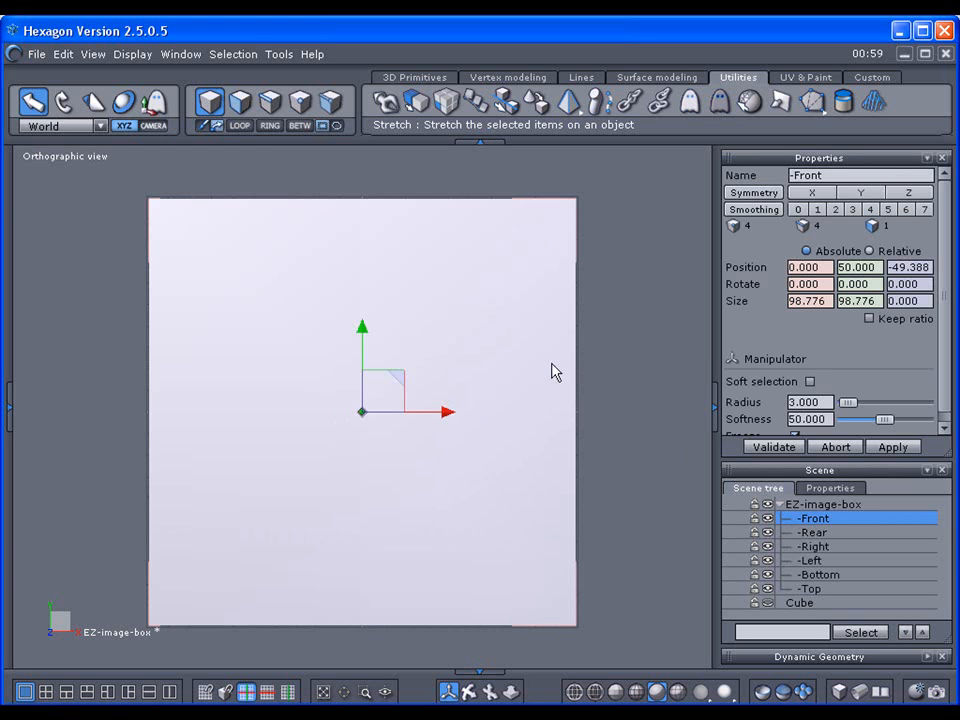
click(156, 104)
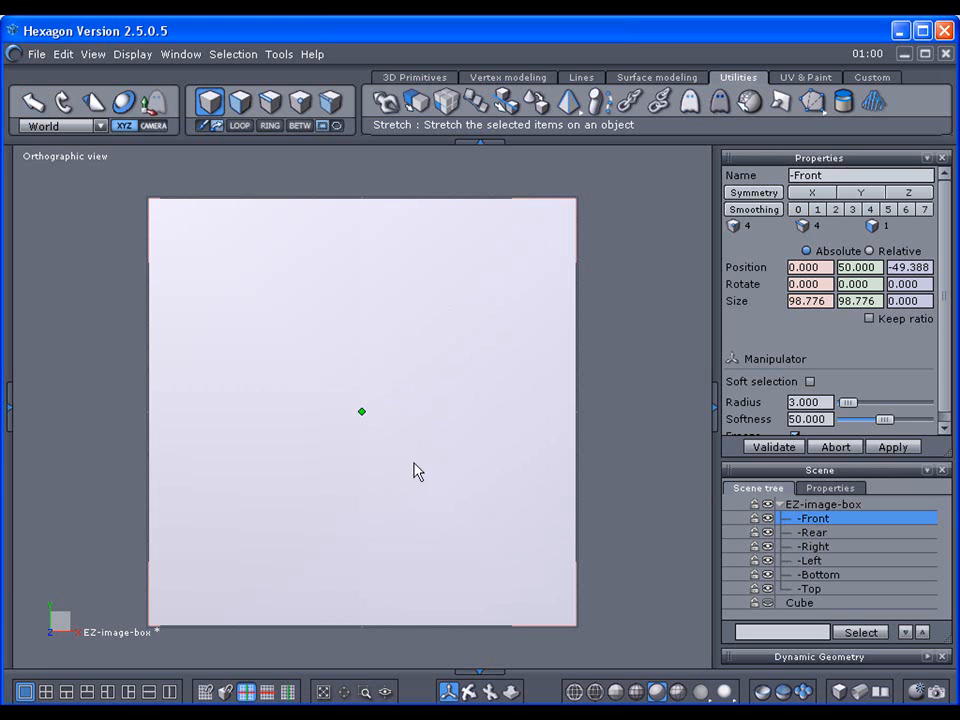
click(8, 398)
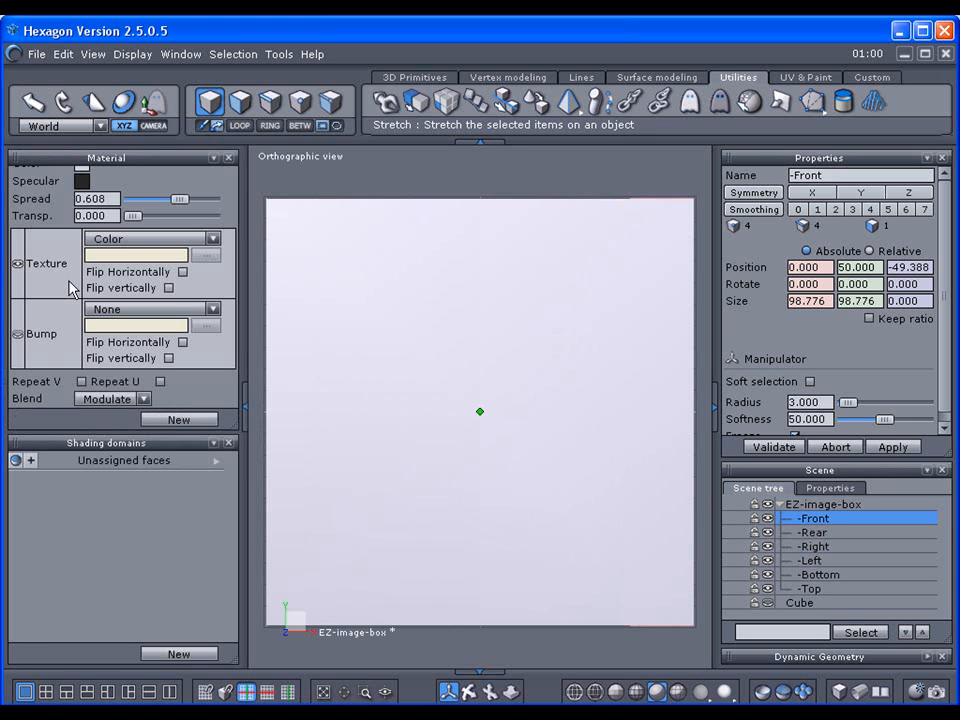
Step: Texture the Front face with images\FRONT.jpg and turn on texture display in the viewport
click(213, 240)
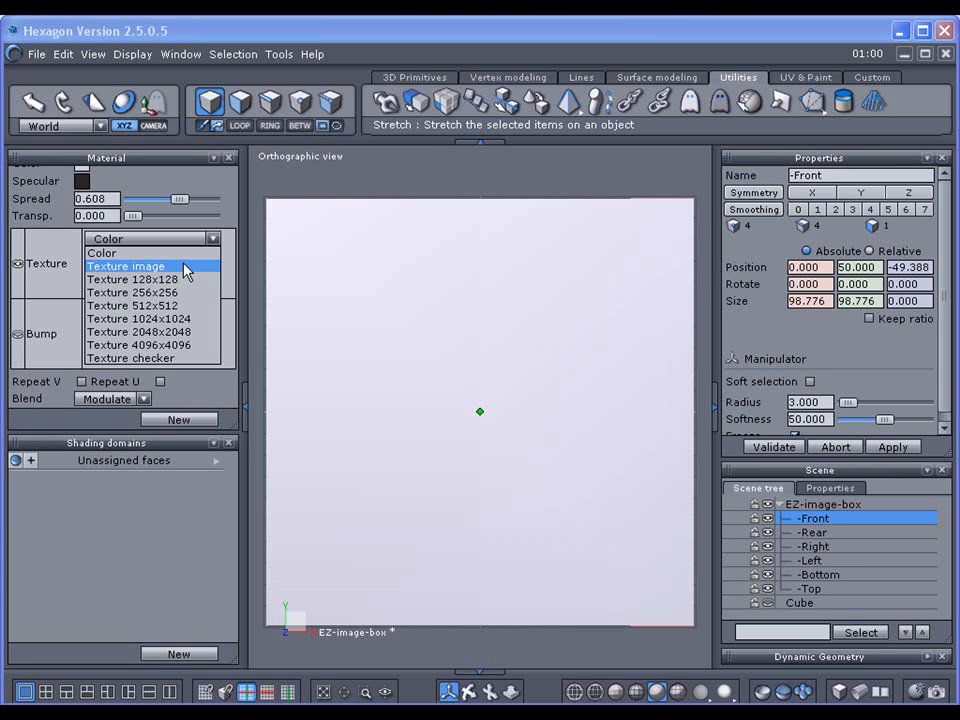
click(187, 267)
double_click(305, 321)
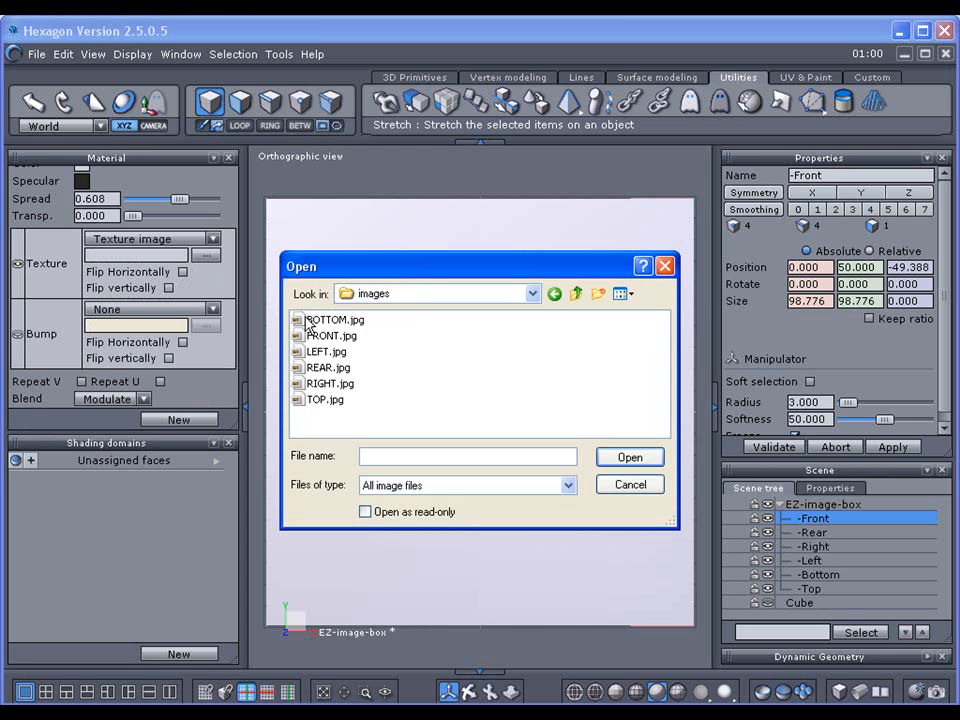
click(326, 340)
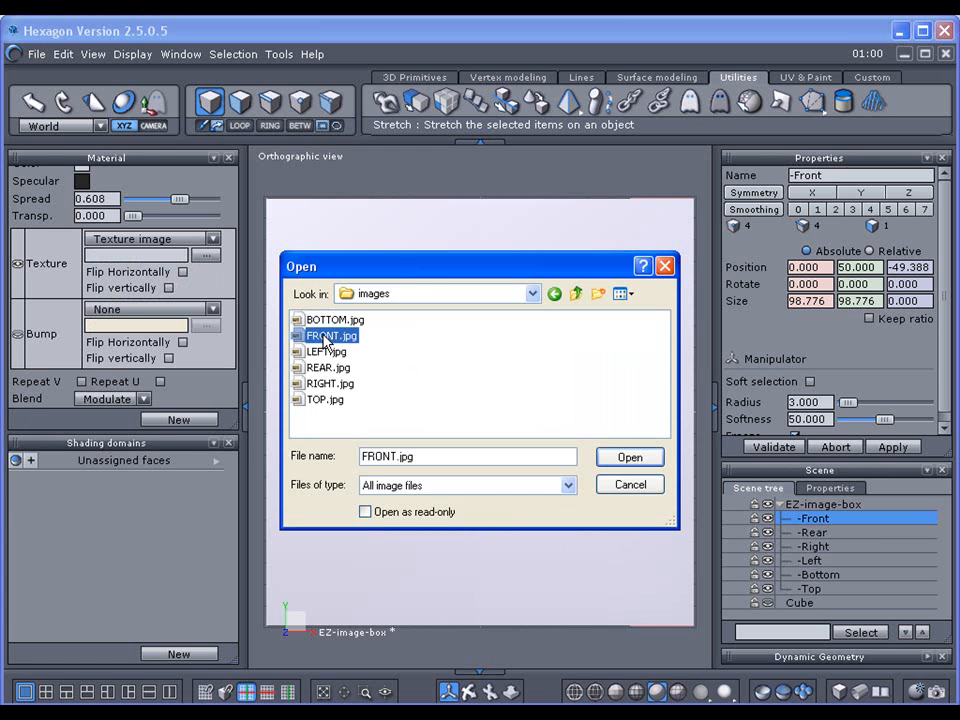
click(614, 457)
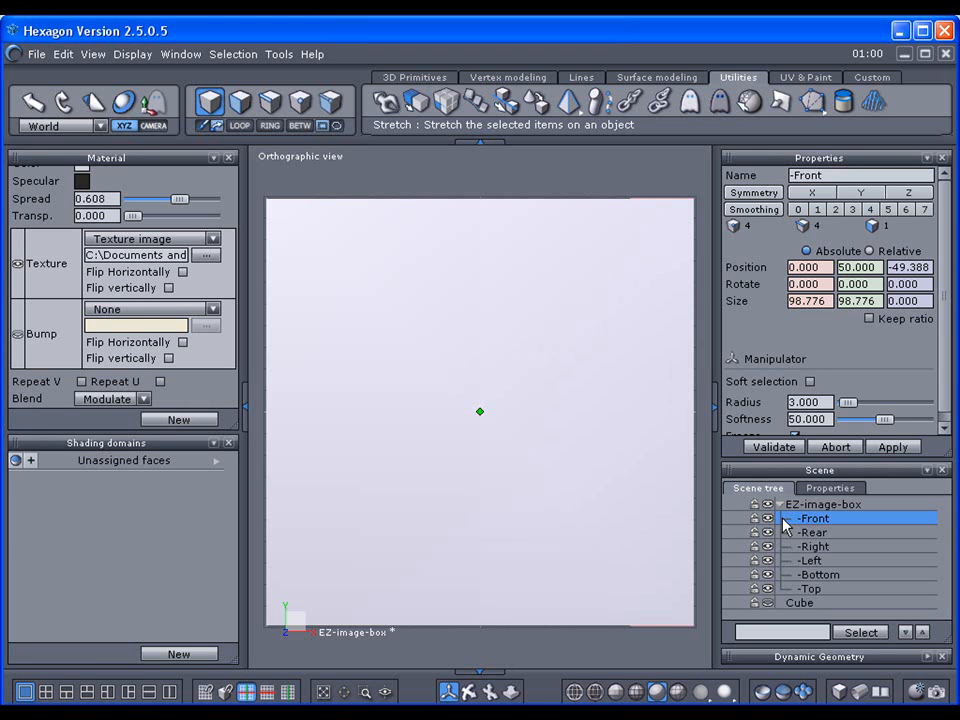
click(866, 692)
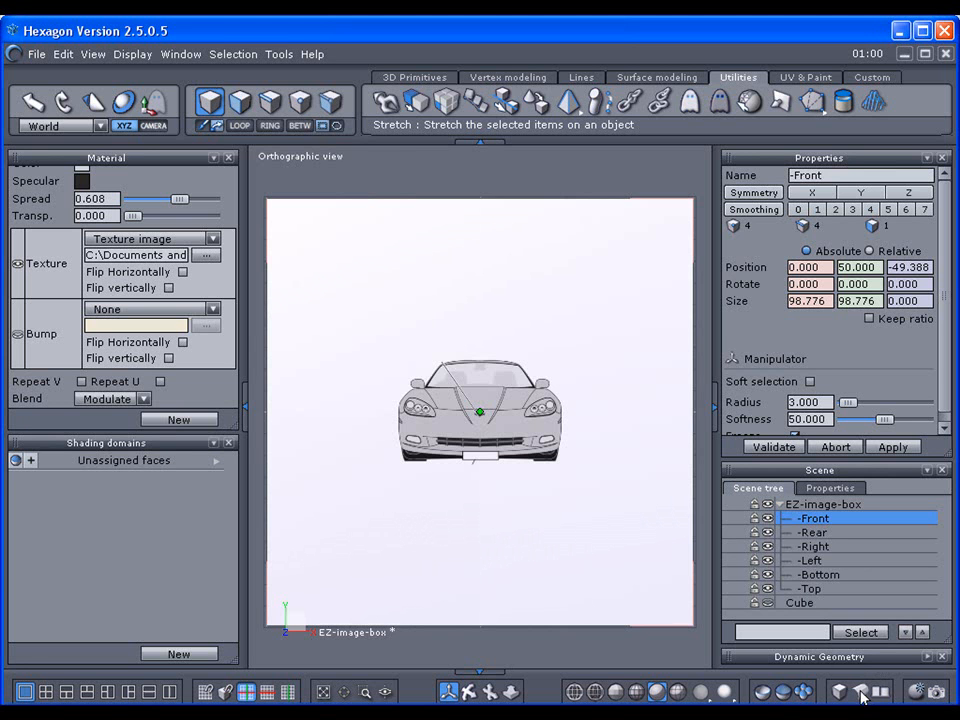
click(789, 532)
Step: Set the Rear face's texture to the image REAR.jpg
click(212, 239)
click(188, 266)
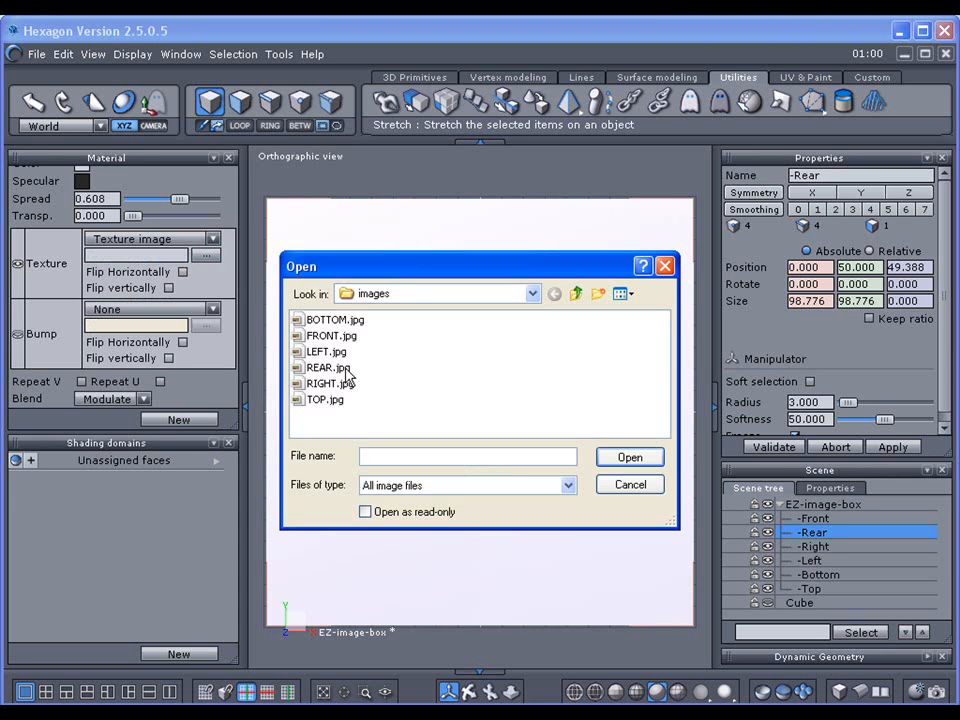
click(328, 367)
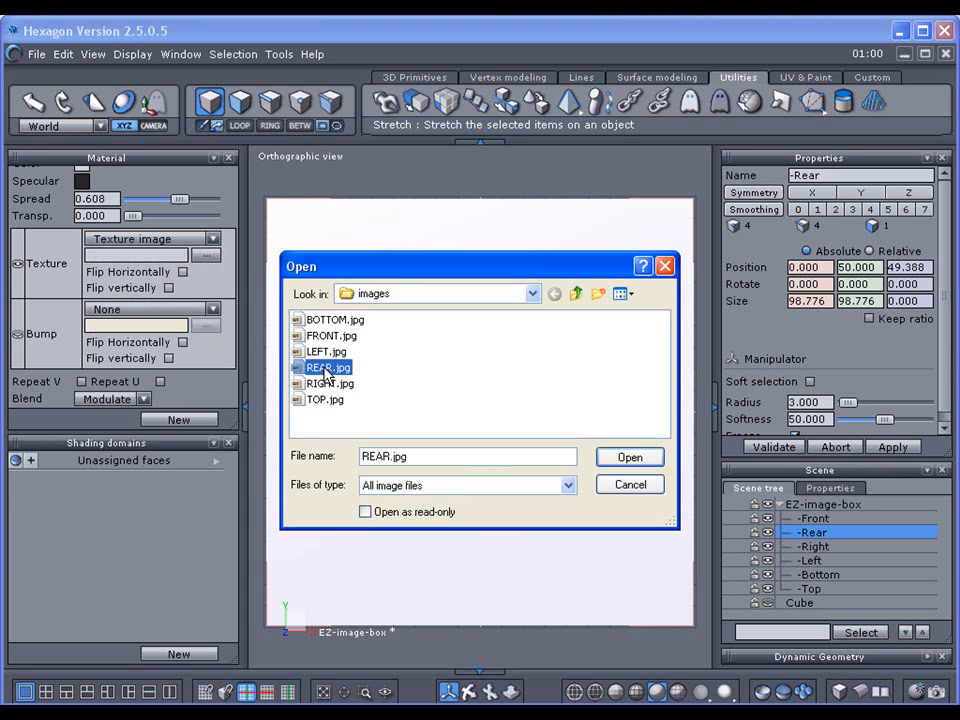
click(621, 464)
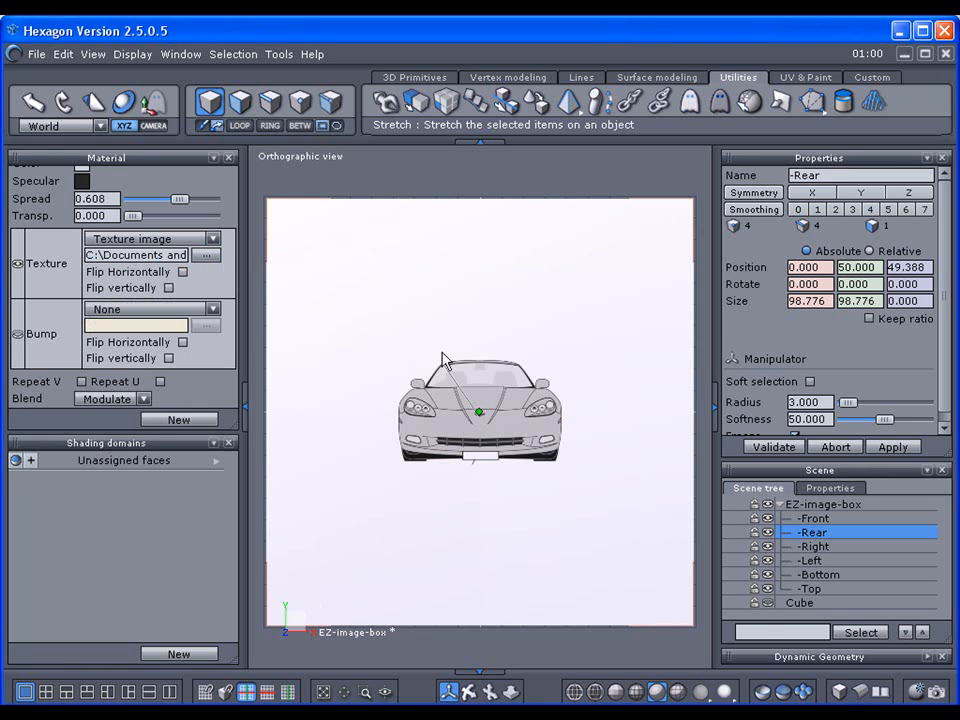
Step: Select the -Right plane and texture it with RIGHT.jpg
click(785, 548)
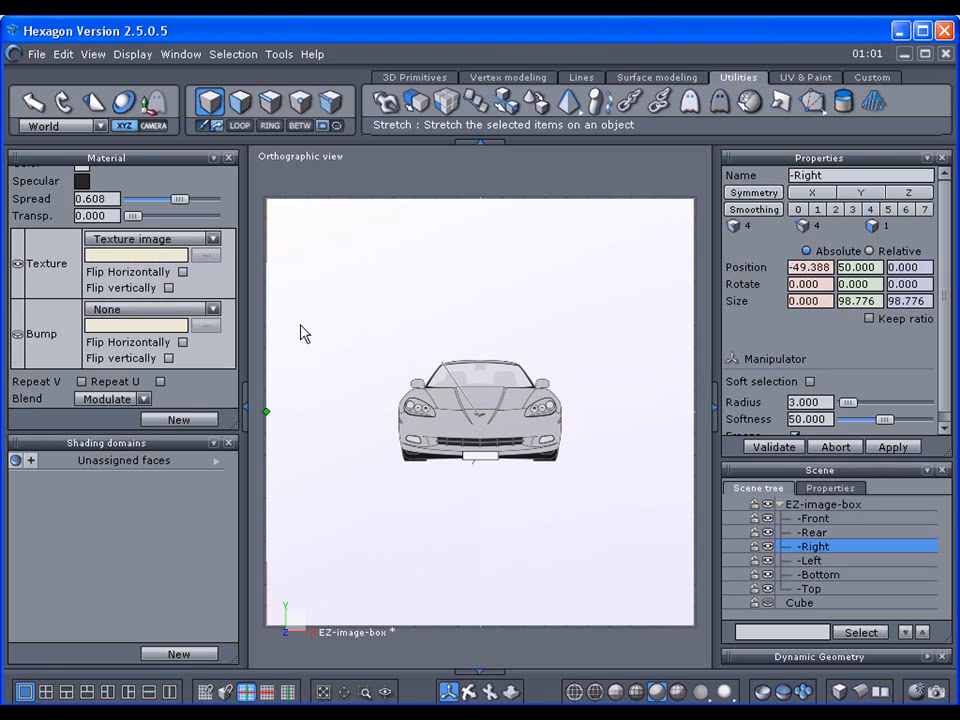
click(213, 239)
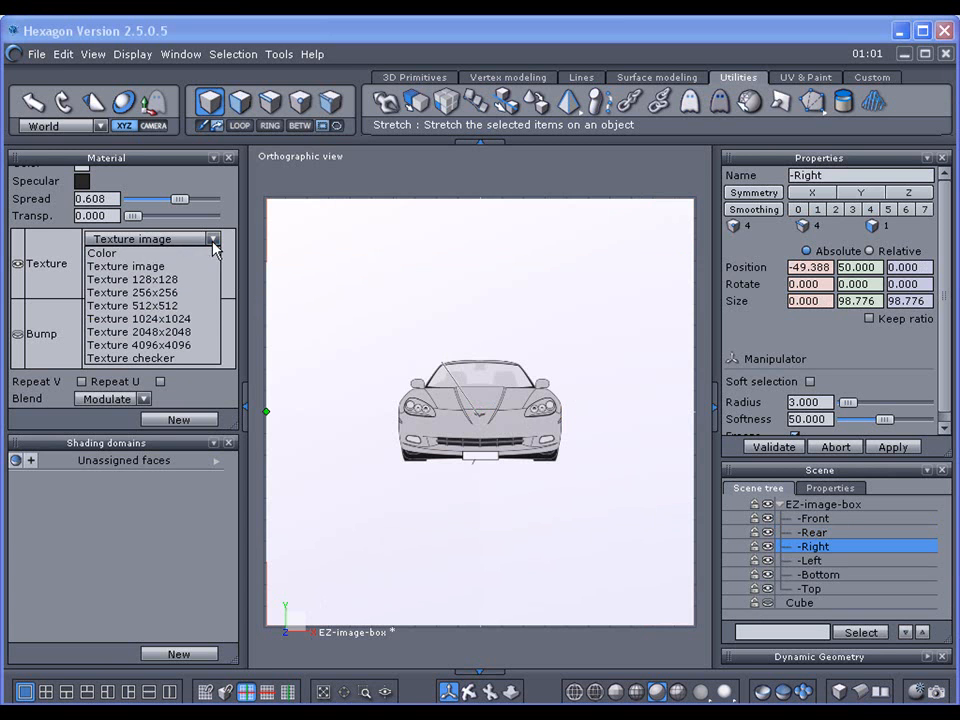
click(200, 268)
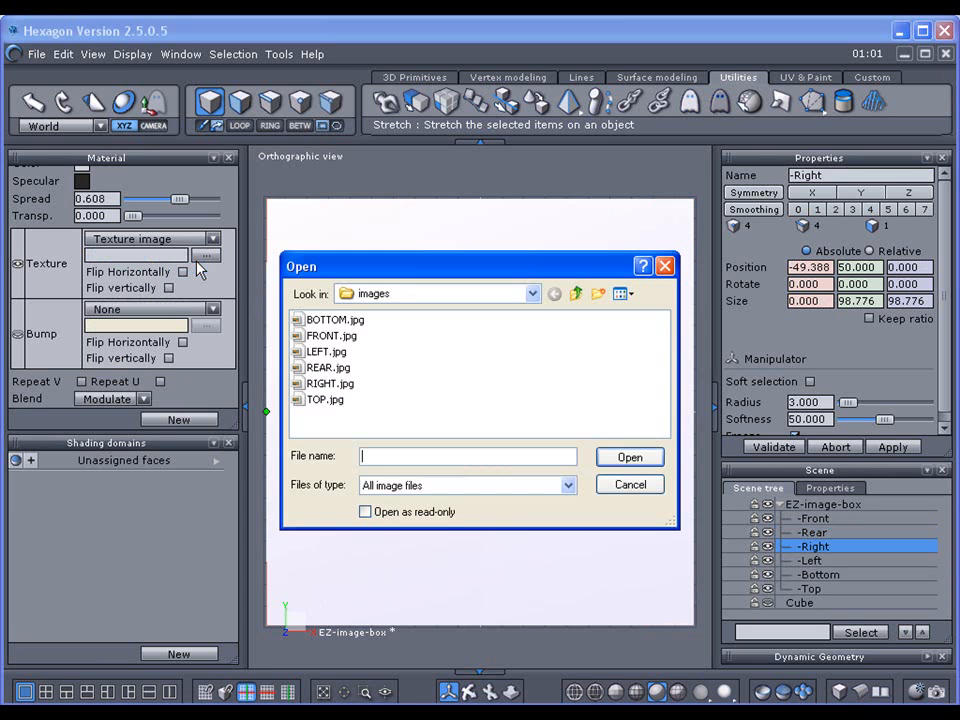
click(328, 384)
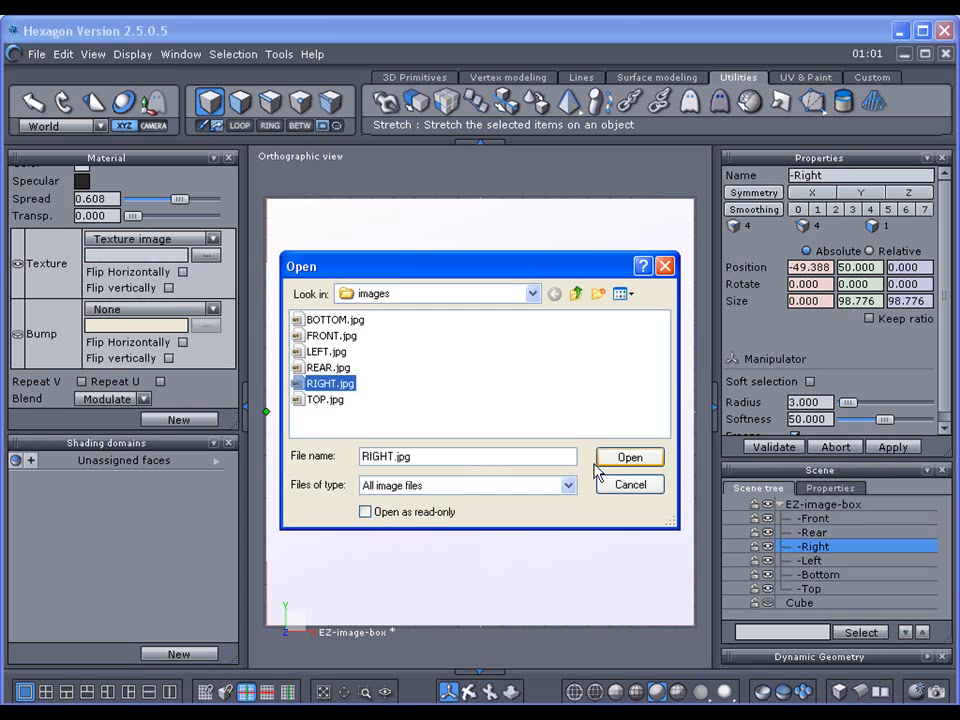
click(628, 457)
Step: Select the -Left plane and texture it with LEFT.jpg
click(800, 561)
click(213, 239)
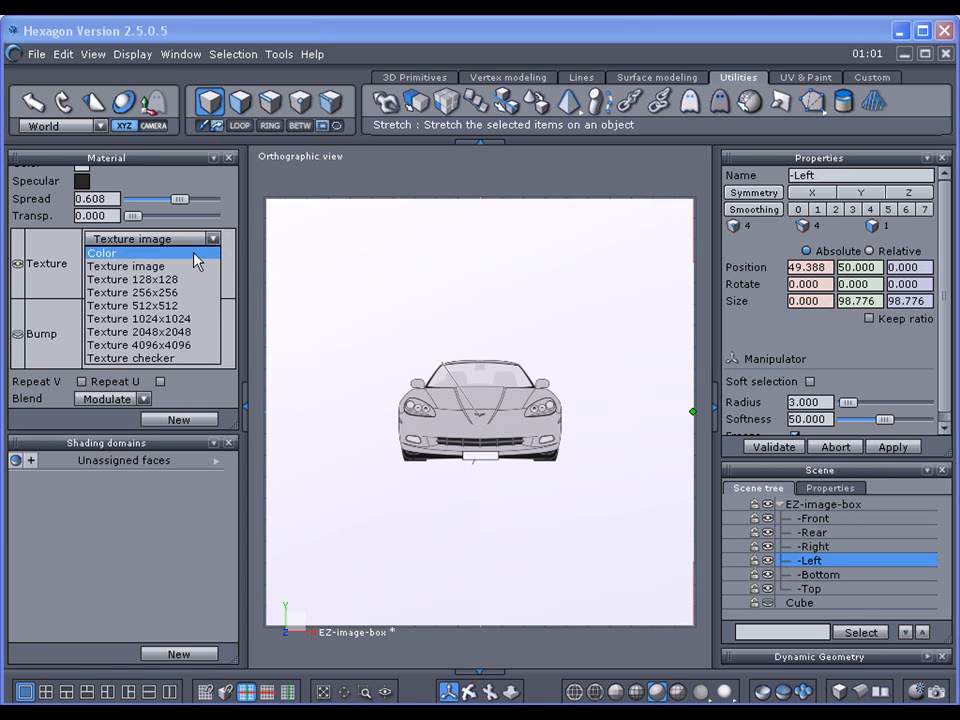
click(188, 267)
click(328, 351)
click(628, 457)
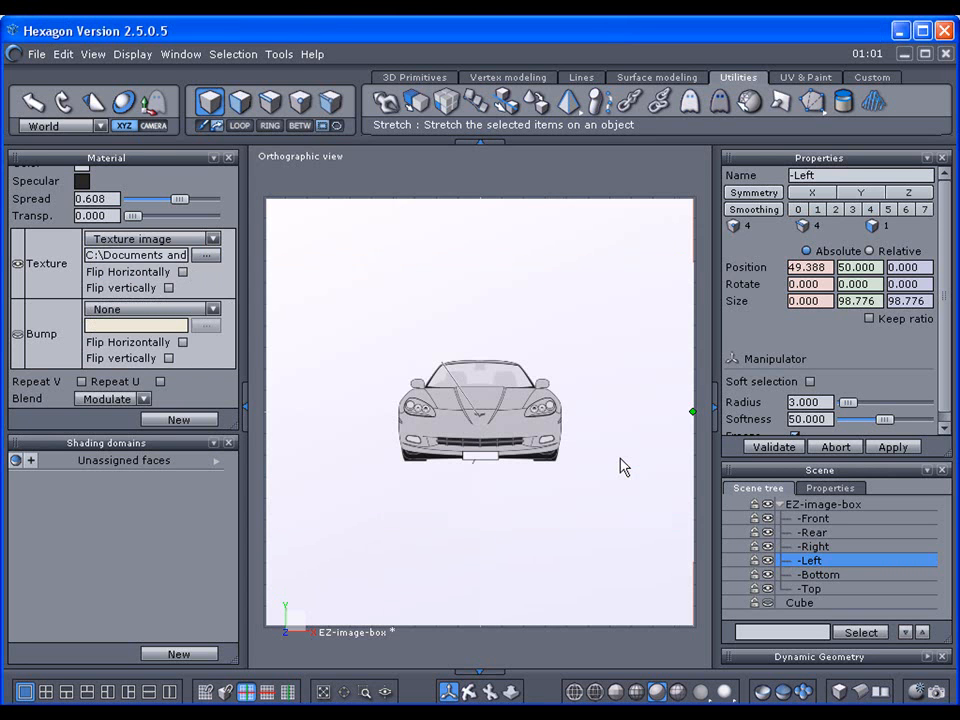
Step: Select the -Bottom plane and texture it with BOTTOM.jpg
click(789, 576)
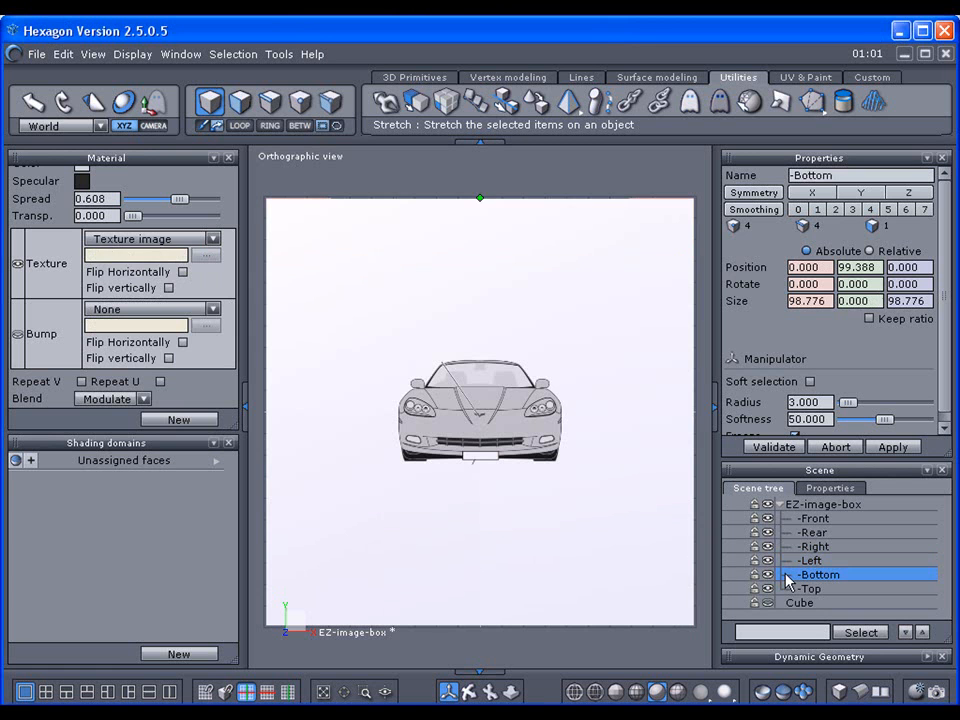
click(212, 239)
click(190, 267)
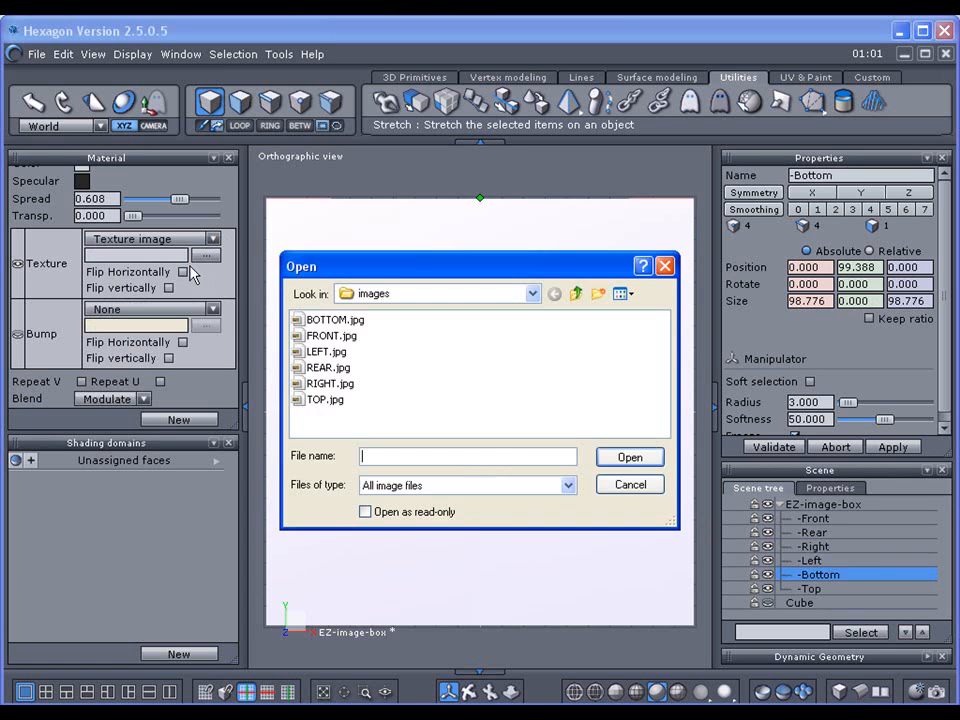
click(336, 320)
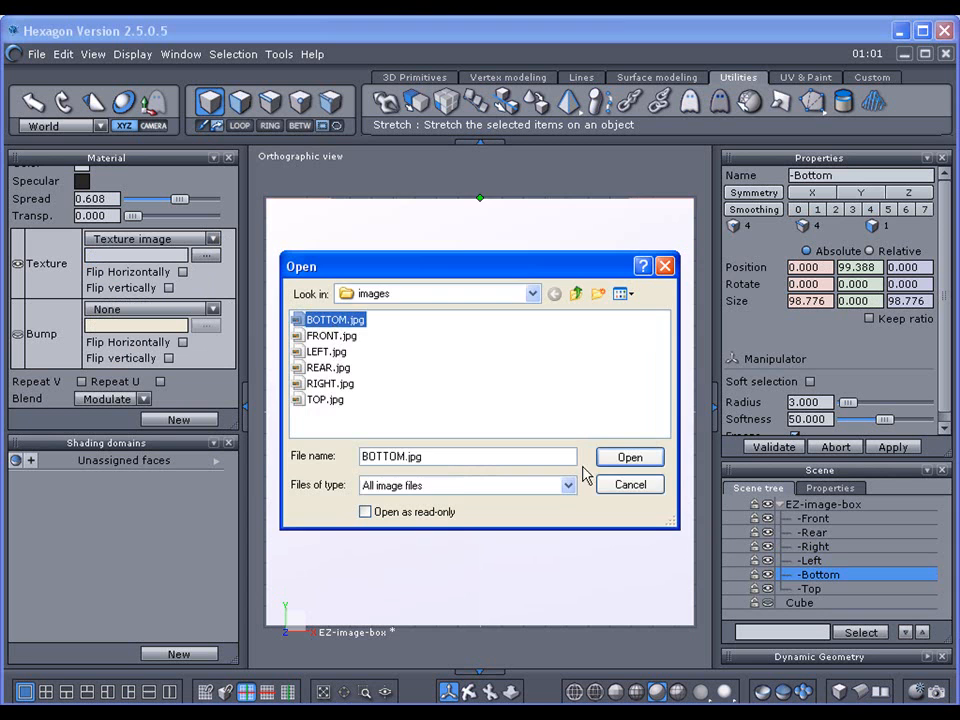
click(626, 459)
Step: Select the -Top plane and texture it with TOP.jpg
click(806, 589)
click(213, 240)
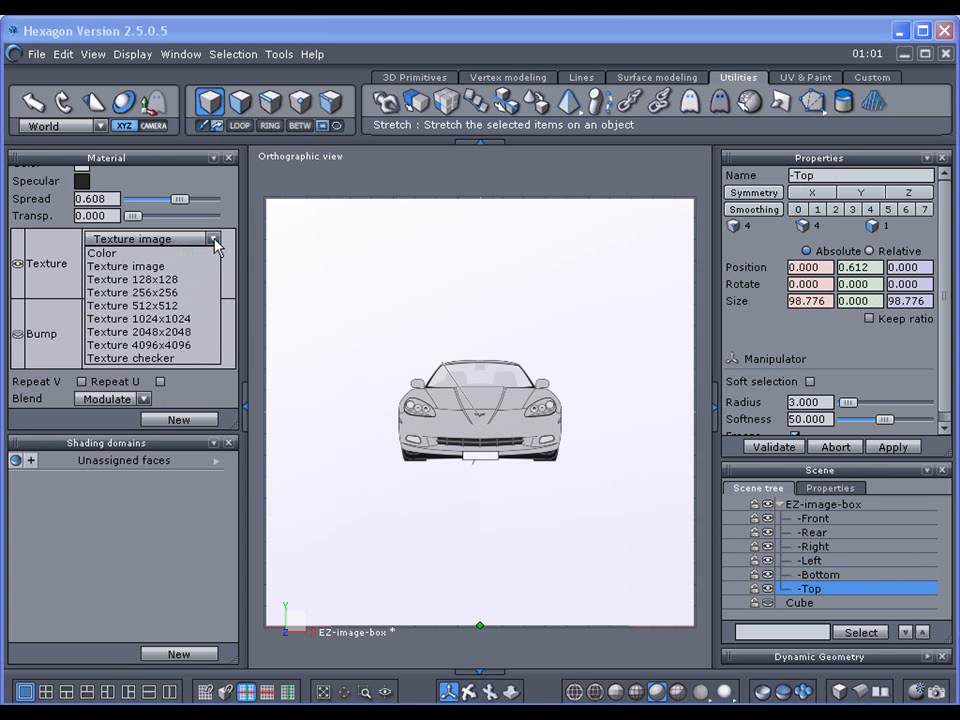
click(188, 266)
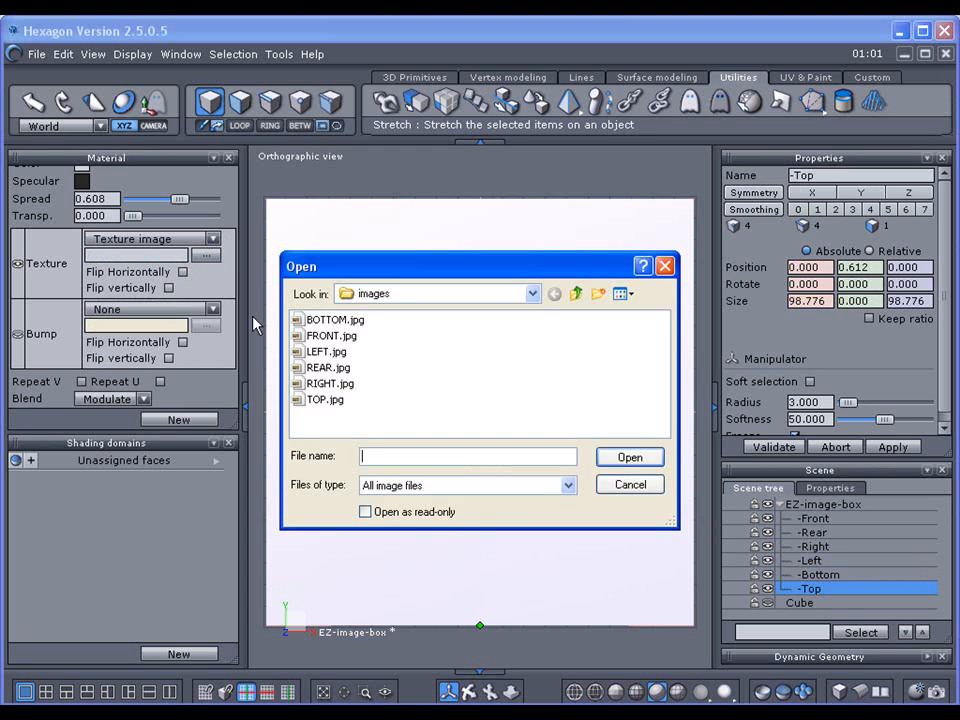
click(322, 399)
click(627, 459)
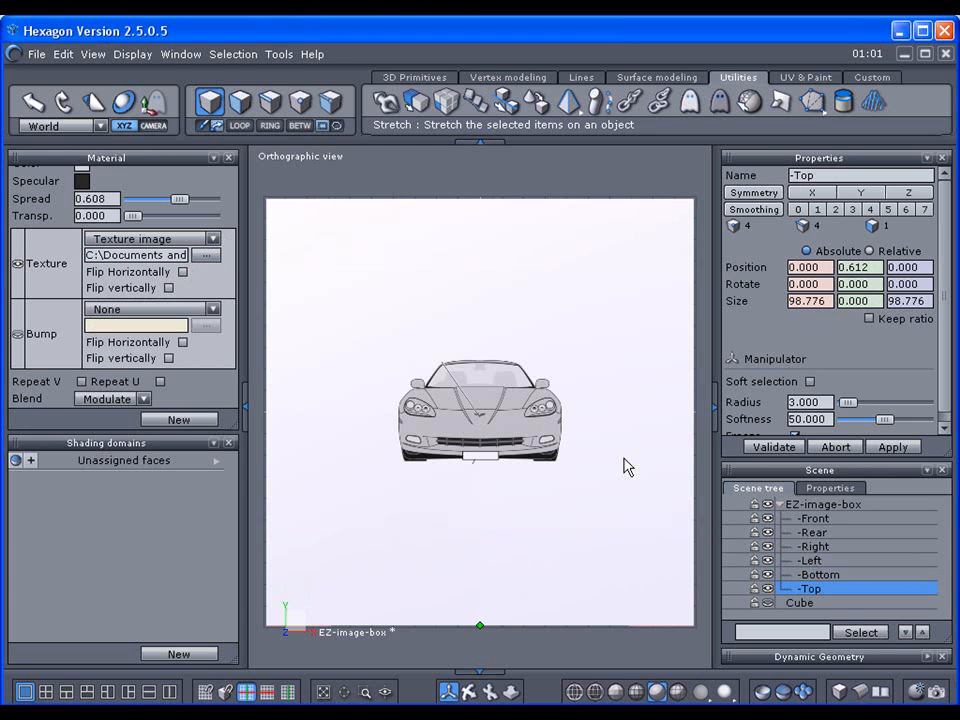
Step: Lock the EZ-image-box with its planes, collapse it, close the Material panels, and deselect everything
click(780, 505)
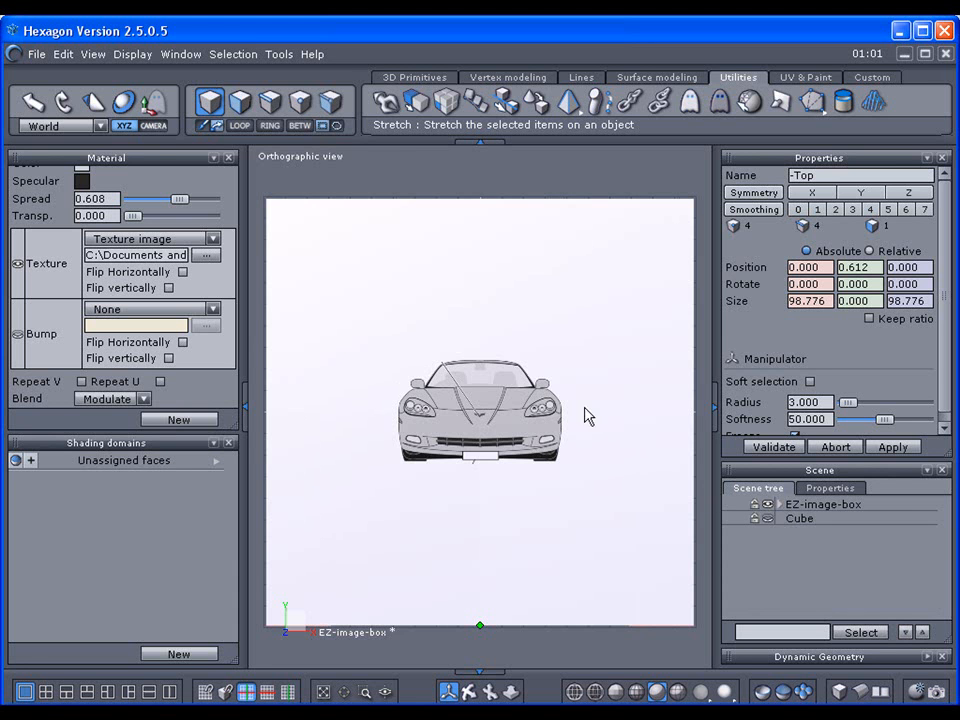
click(781, 507)
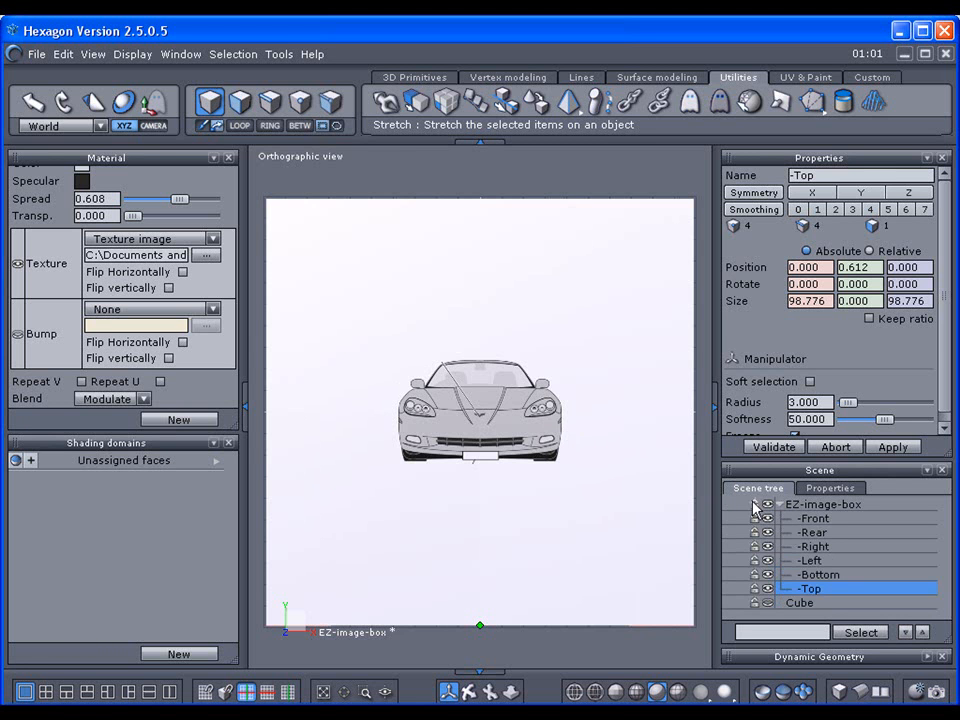
click(754, 505)
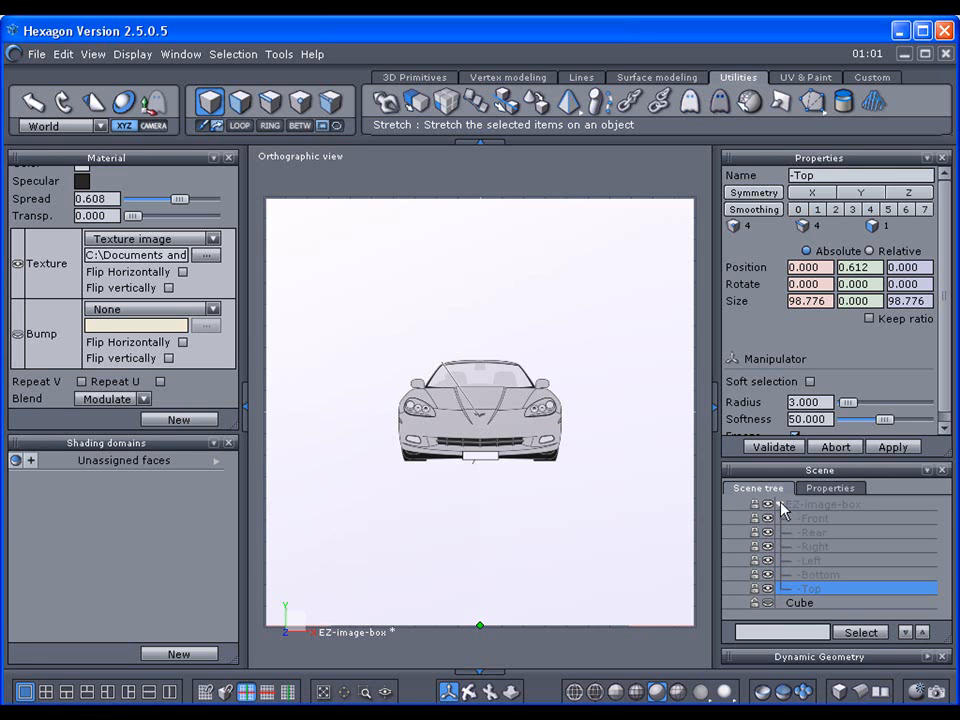
click(781, 505)
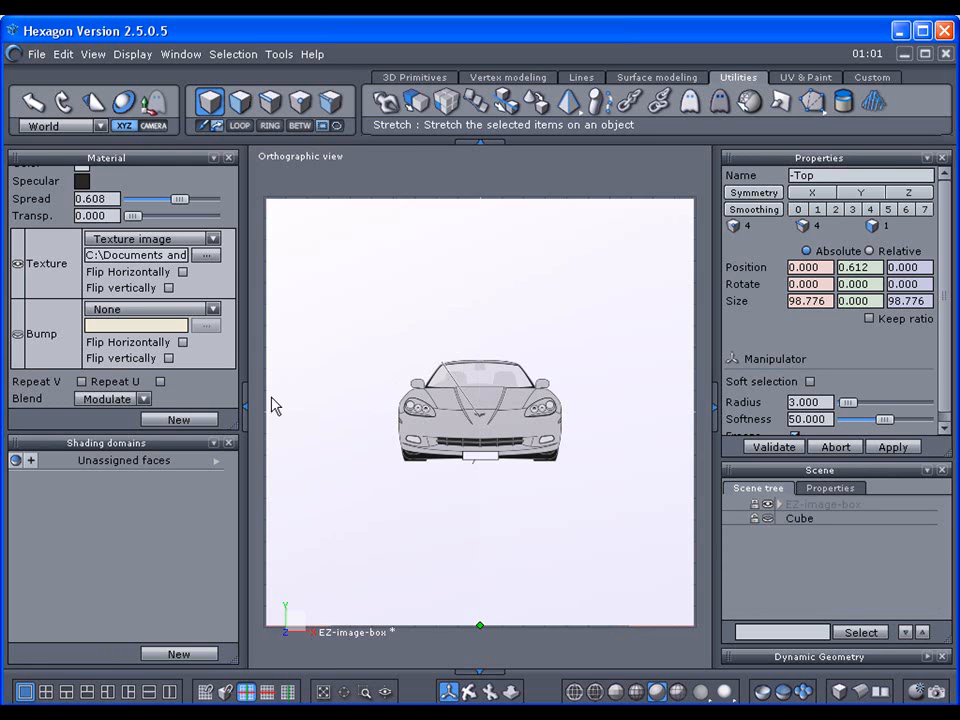
click(240, 410)
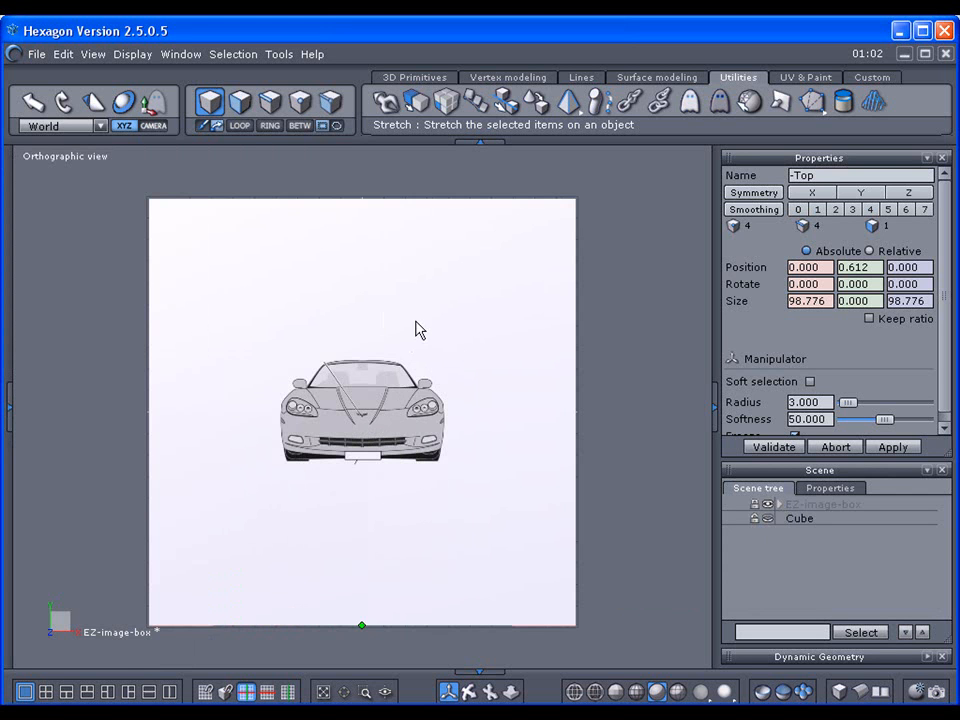
click(672, 400)
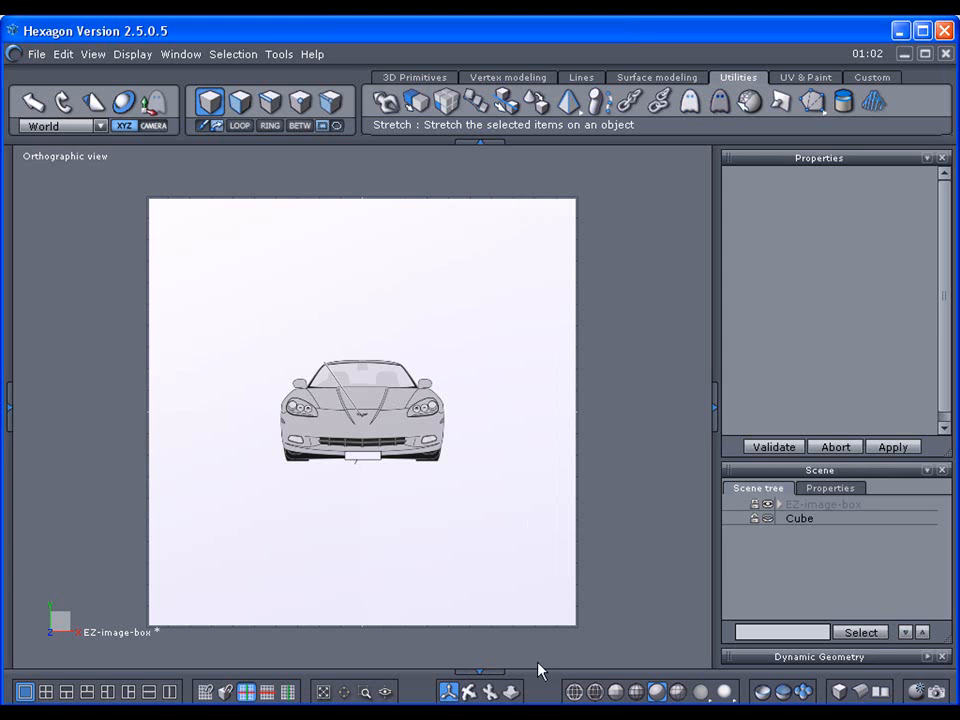
Step: Orbit and jump between preset angles to inspect the textured box, then show scene Properties
drag(475, 689, 410, 700)
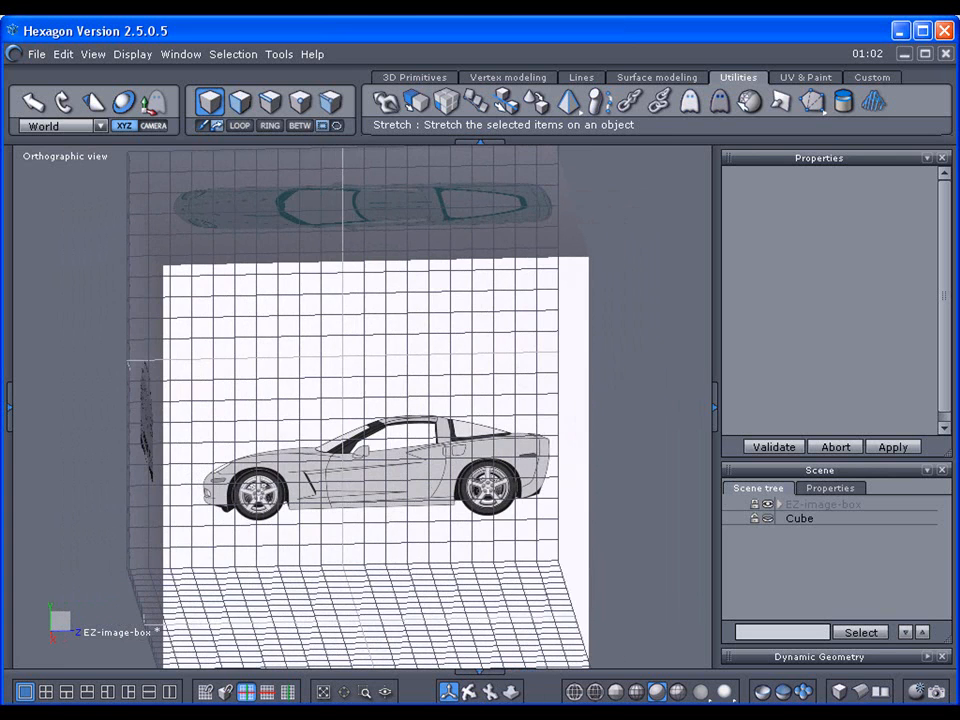
click(858, 690)
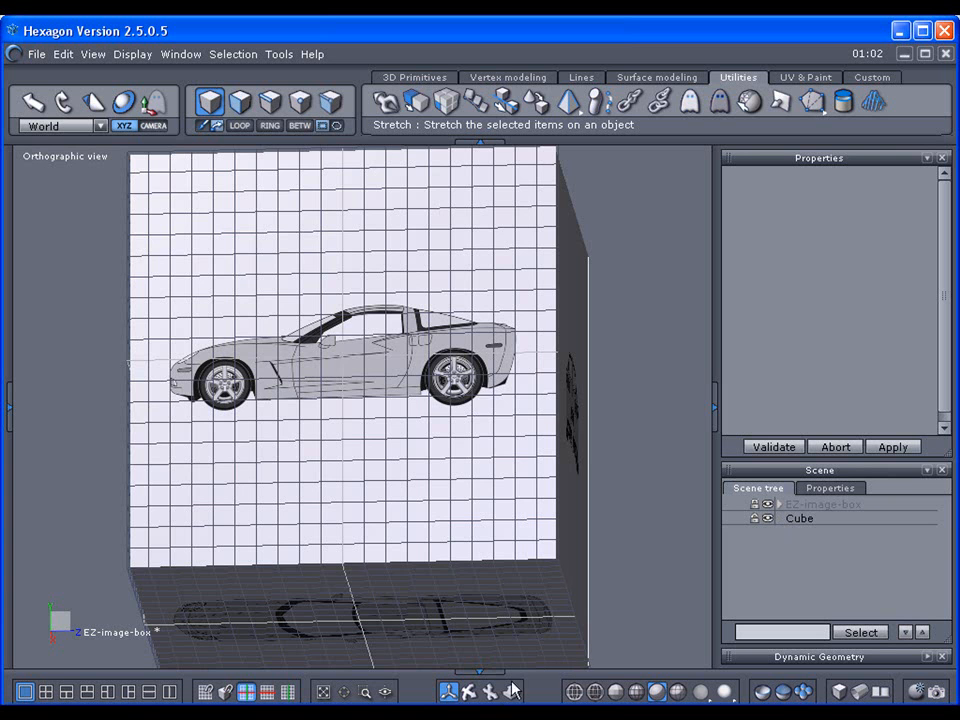
drag(469, 689, 393, 690)
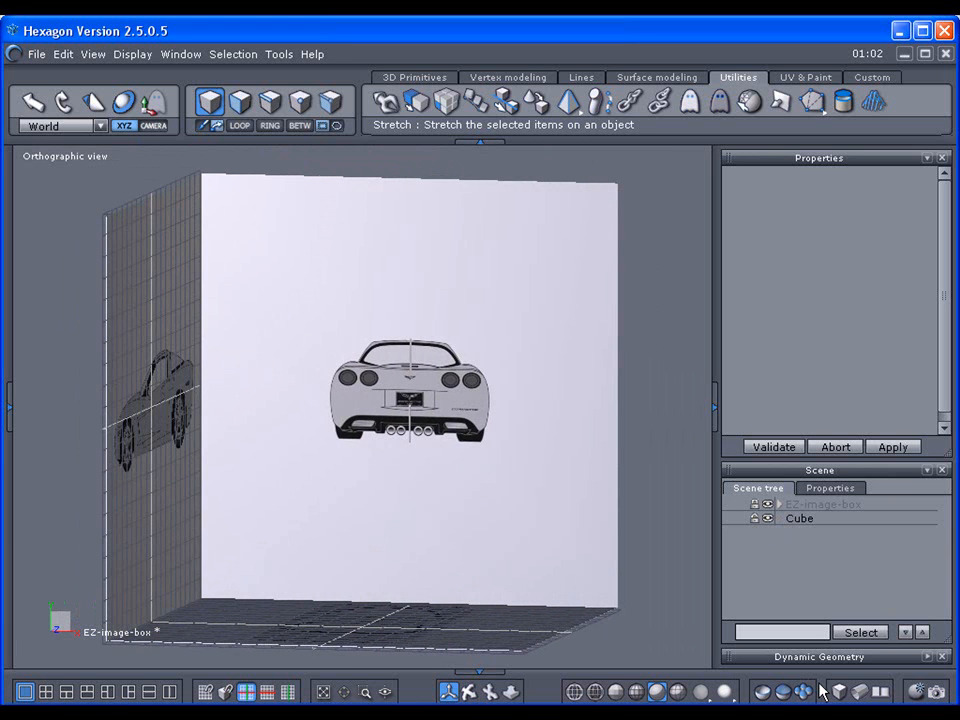
click(860, 692)
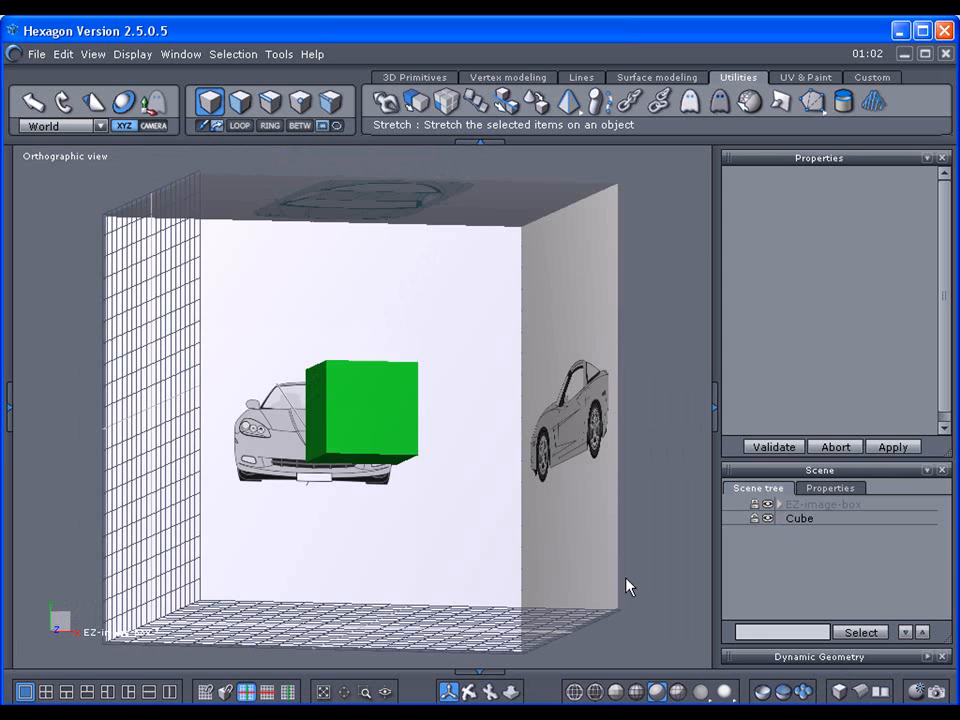
click(810, 490)
Step: Hide the floor and side grids, then check the Front and Left views
click(732, 590)
click(733, 608)
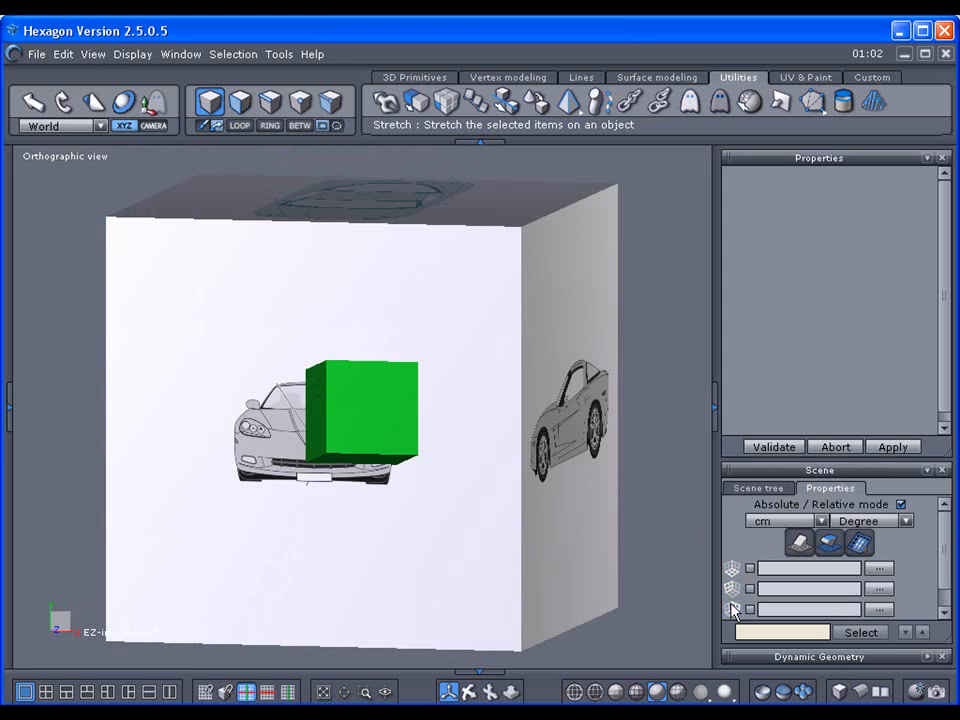
click(90, 63)
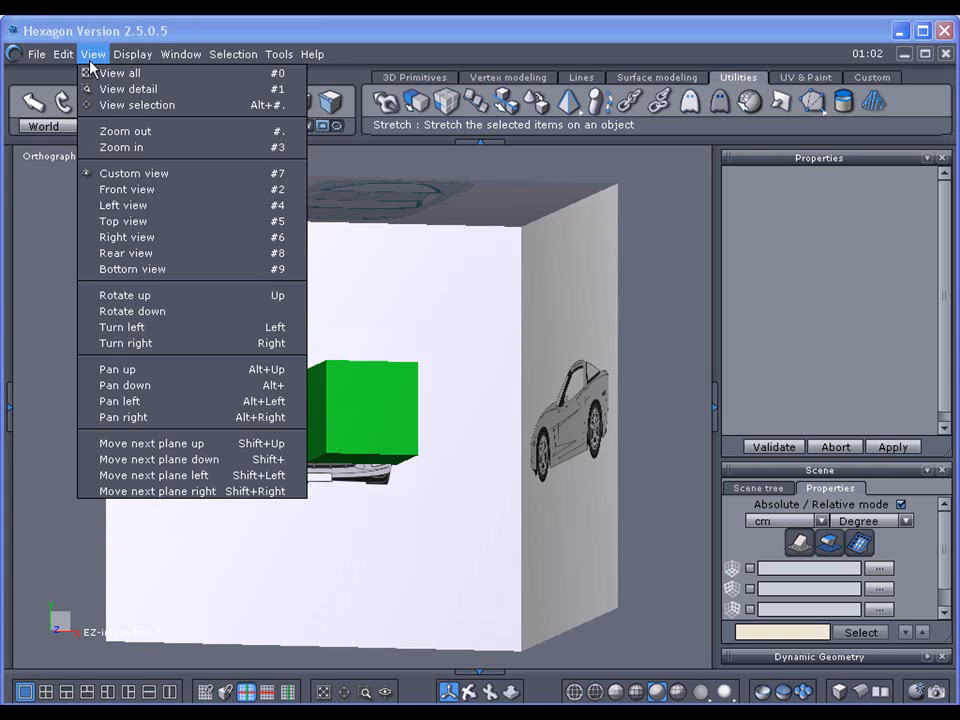
click(118, 190)
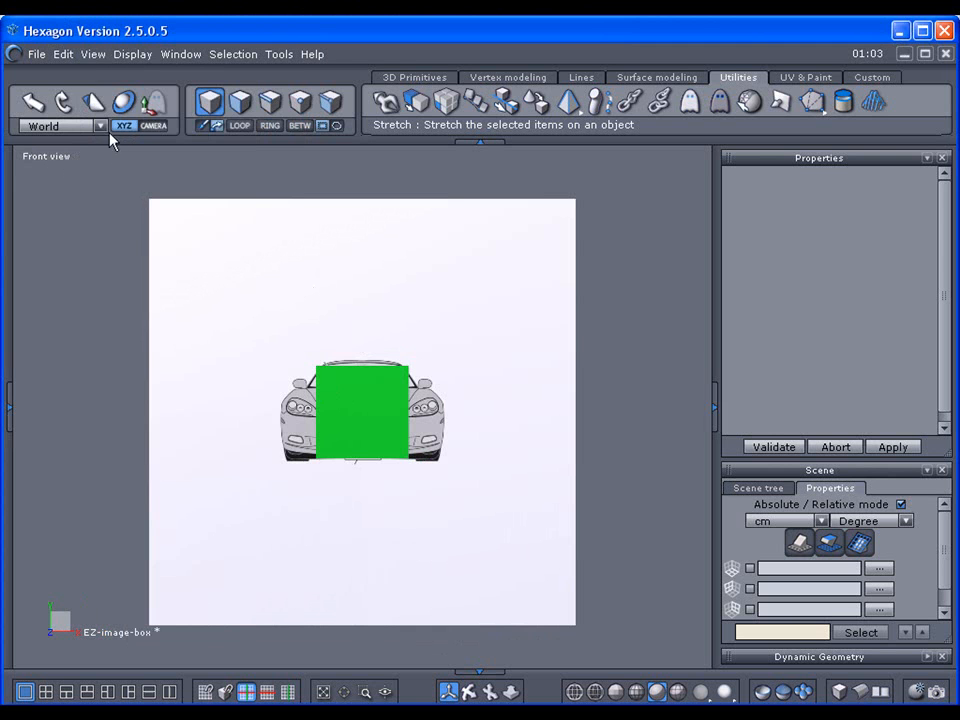
click(92, 58)
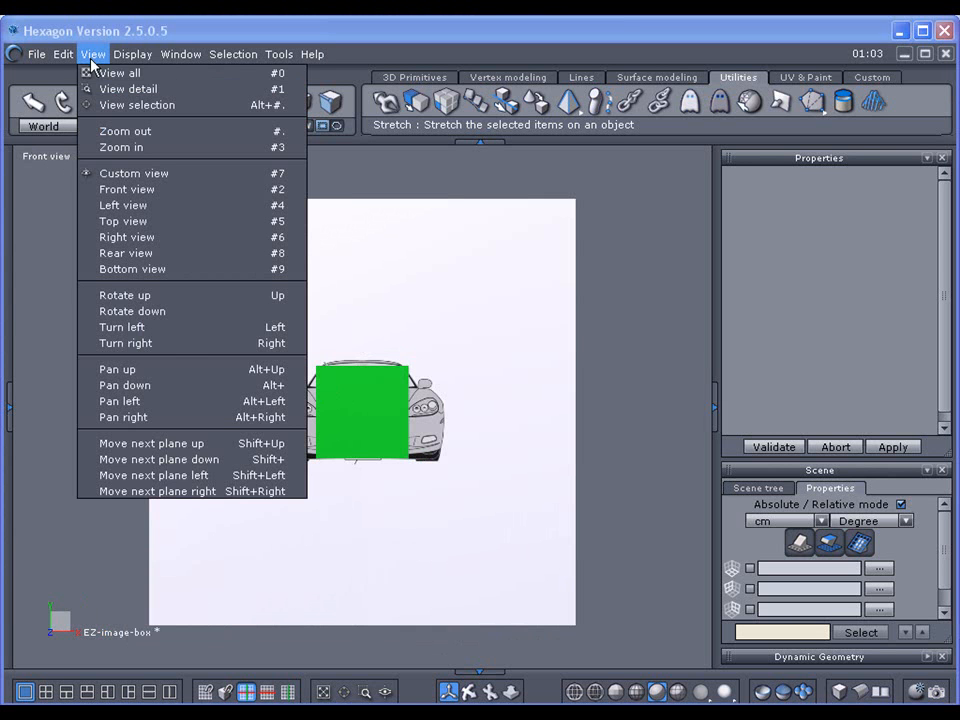
click(115, 205)
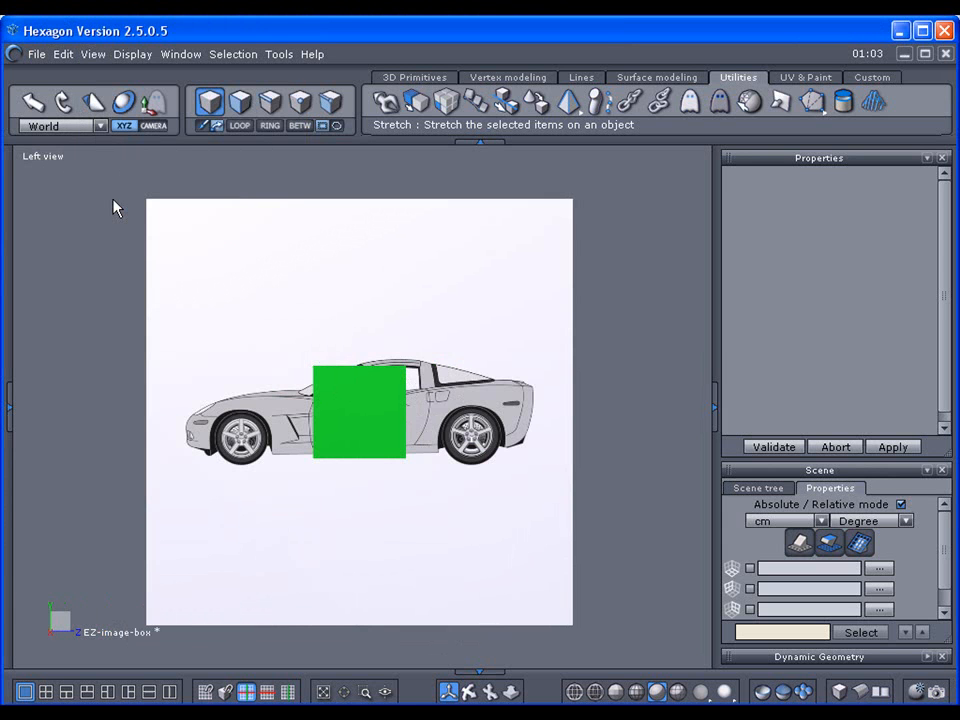
Step: Cycle through right, left, rear and front numpad views, then toggle the Cube's visibility
key(KP_6)
key(KP_4)
key(KP_8)
key(KP_2)
key(KP_6)
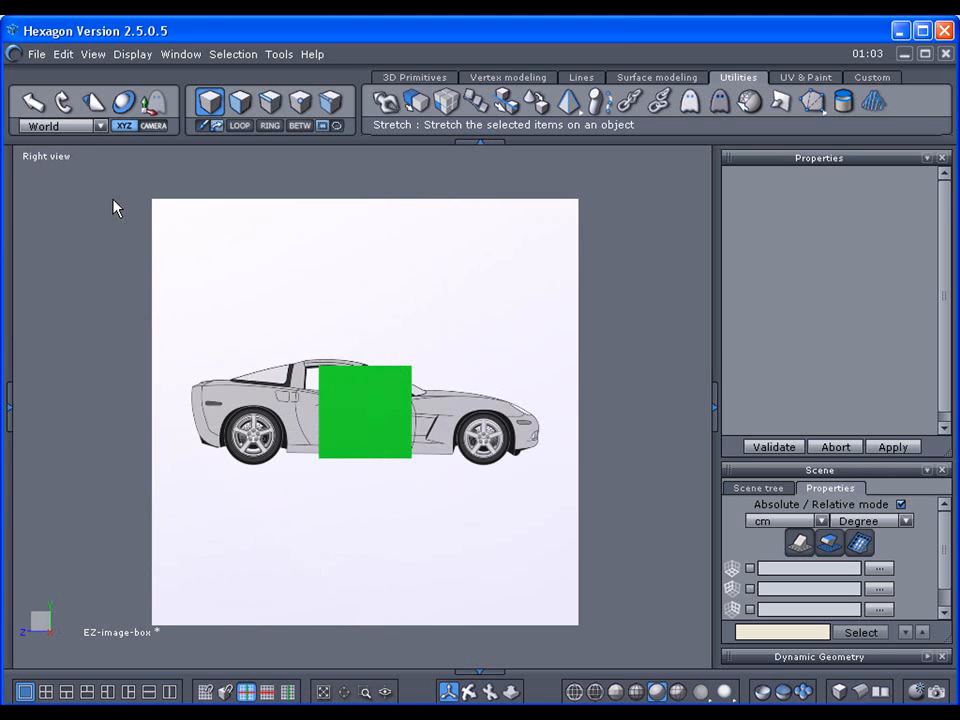
click(740, 489)
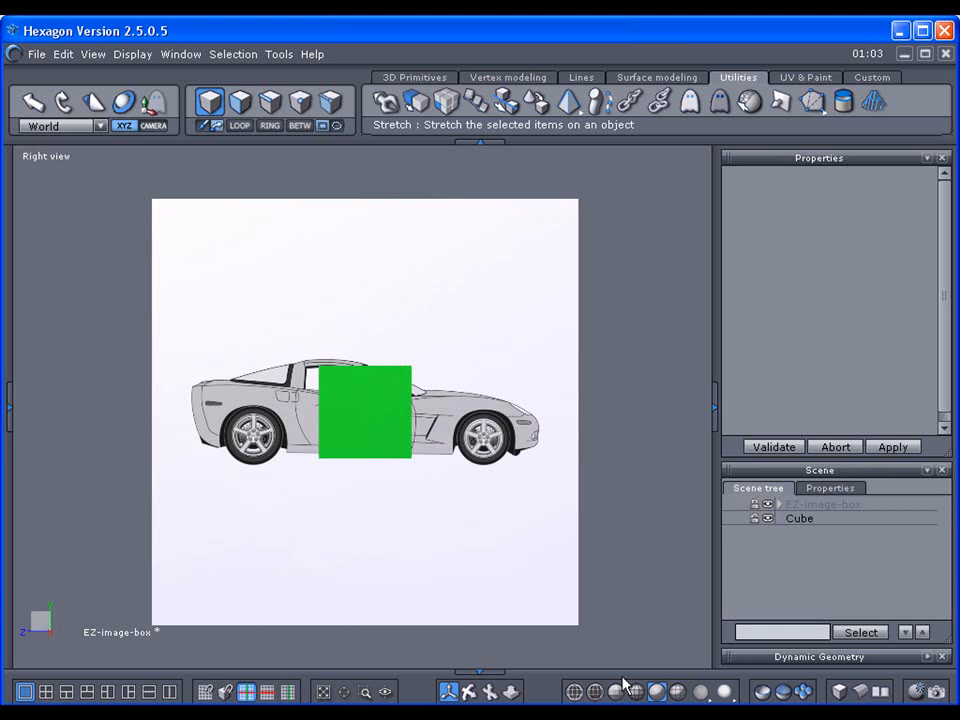
click(767, 518)
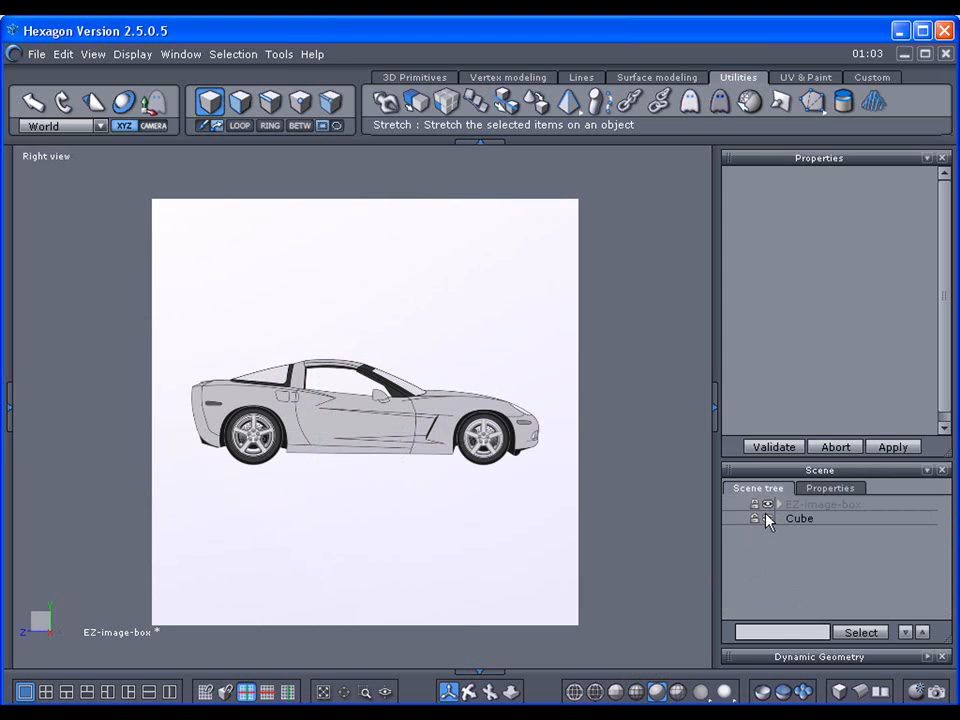
click(767, 518)
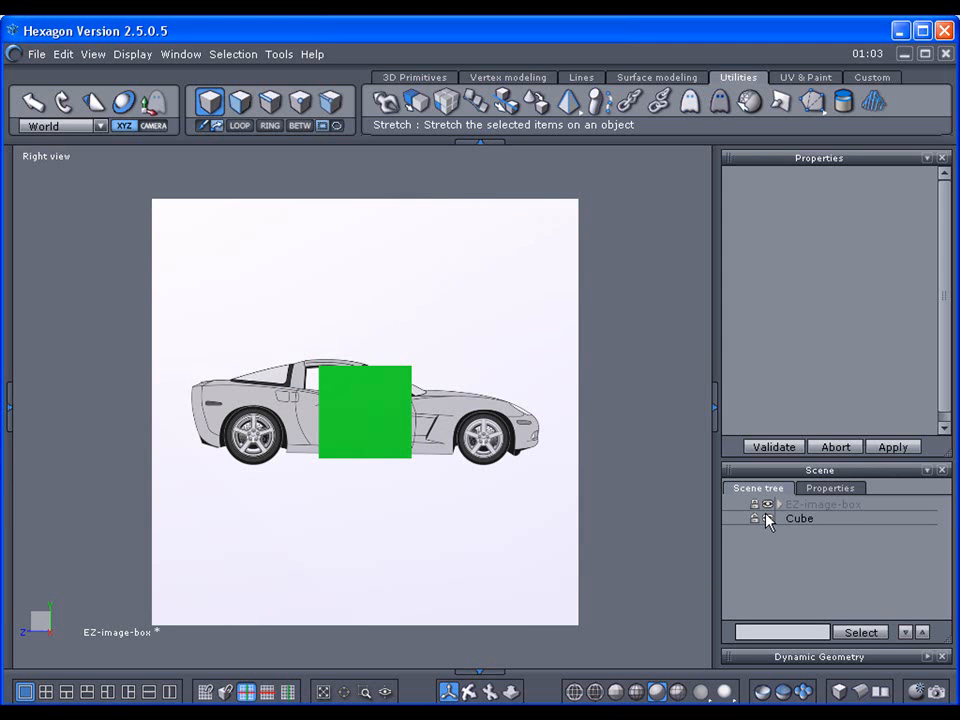
Step: Toggle the Cube's eye icon, select the Cube, and press 0 for perspective view
click(767, 518)
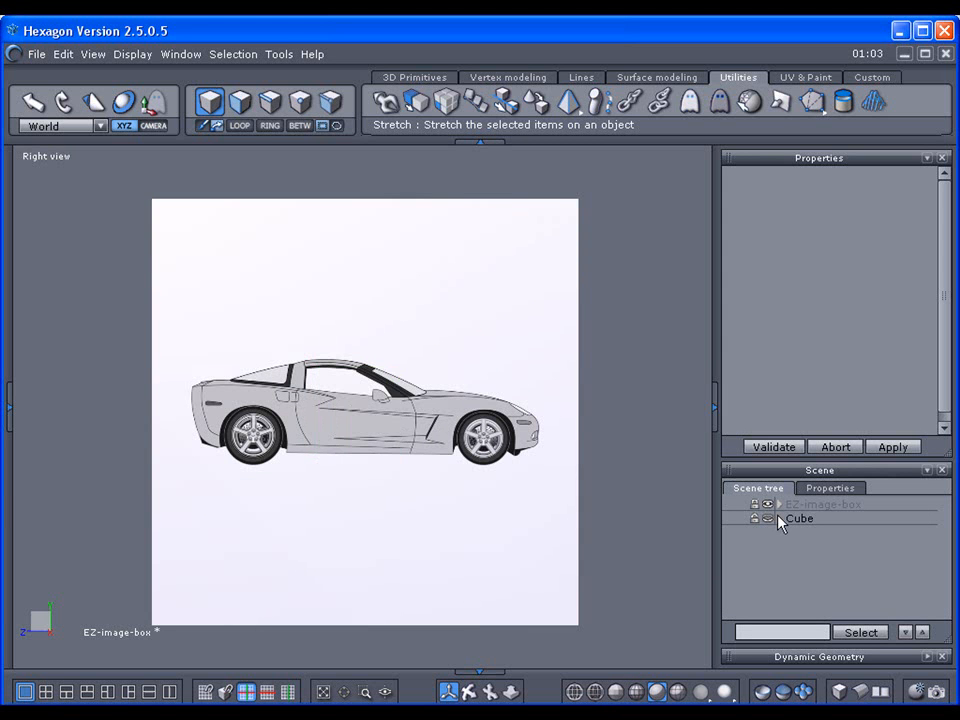
click(768, 519)
click(371, 404)
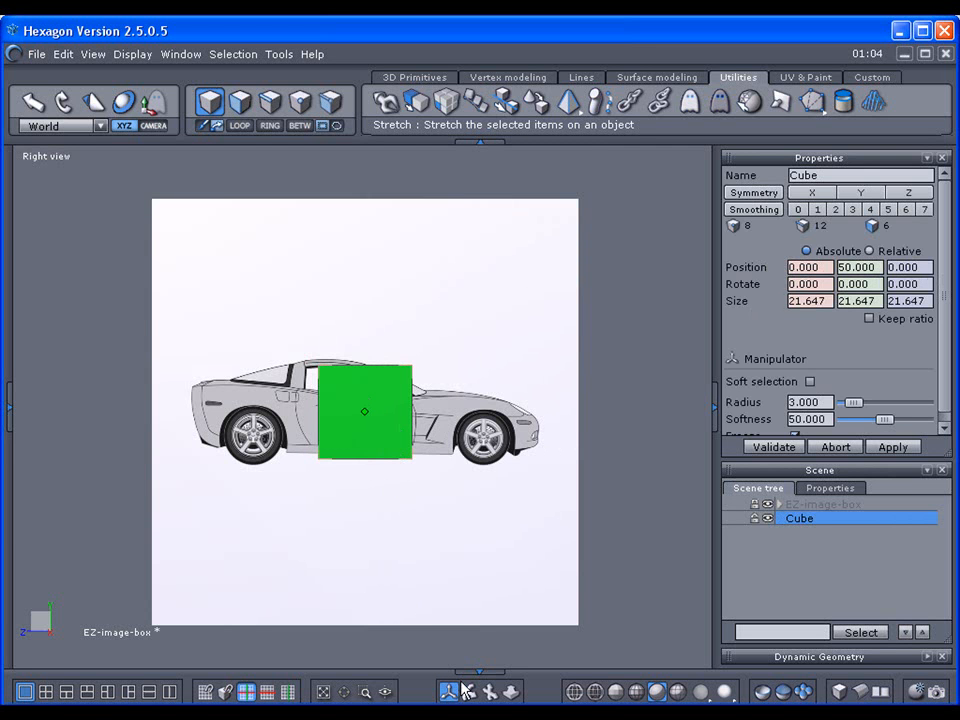
key(0)
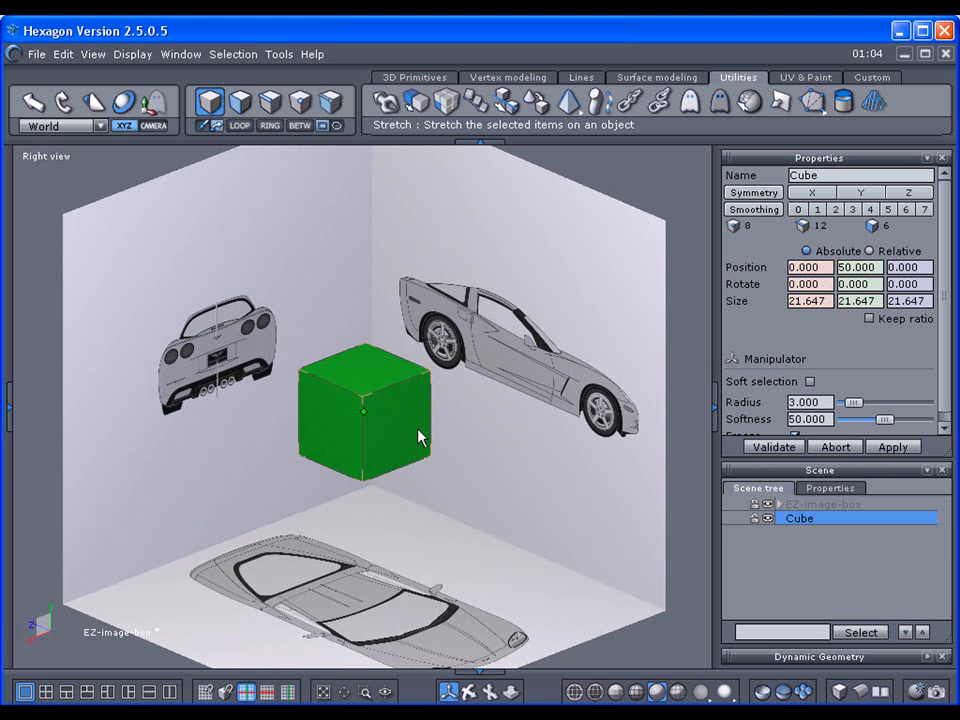
Step: Switch the viewport to Front, then Left, then back to Front view
click(38, 158)
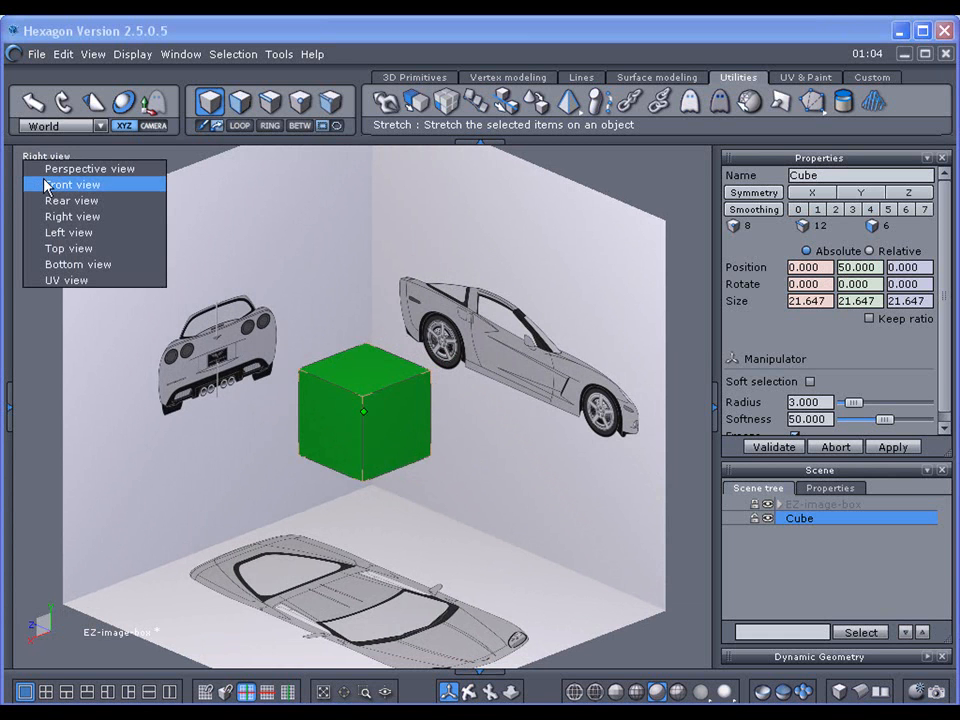
click(46, 185)
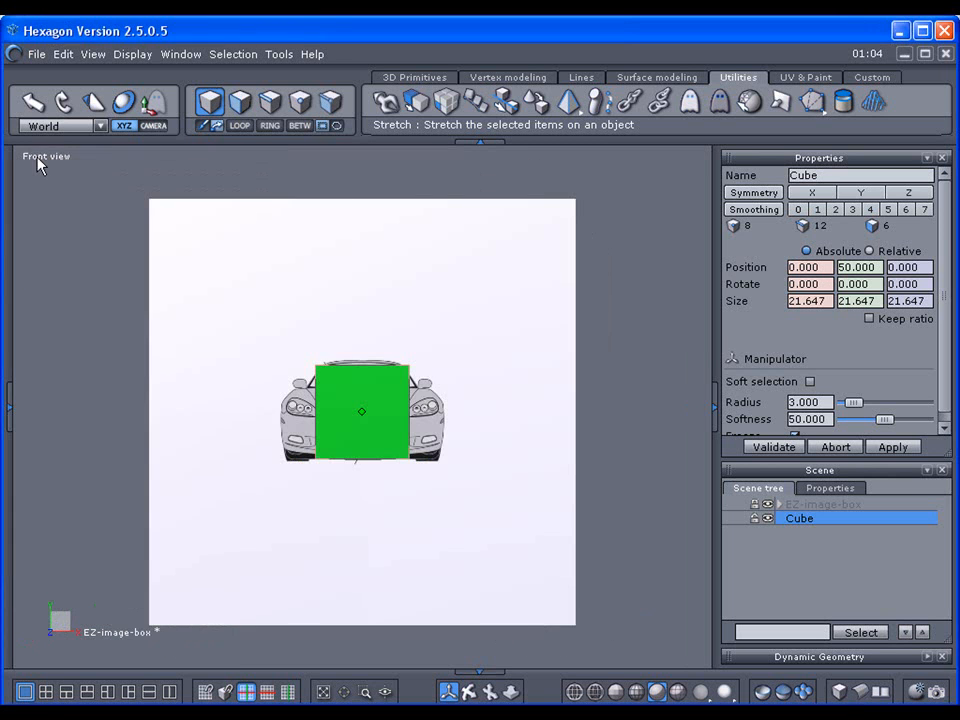
click(94, 56)
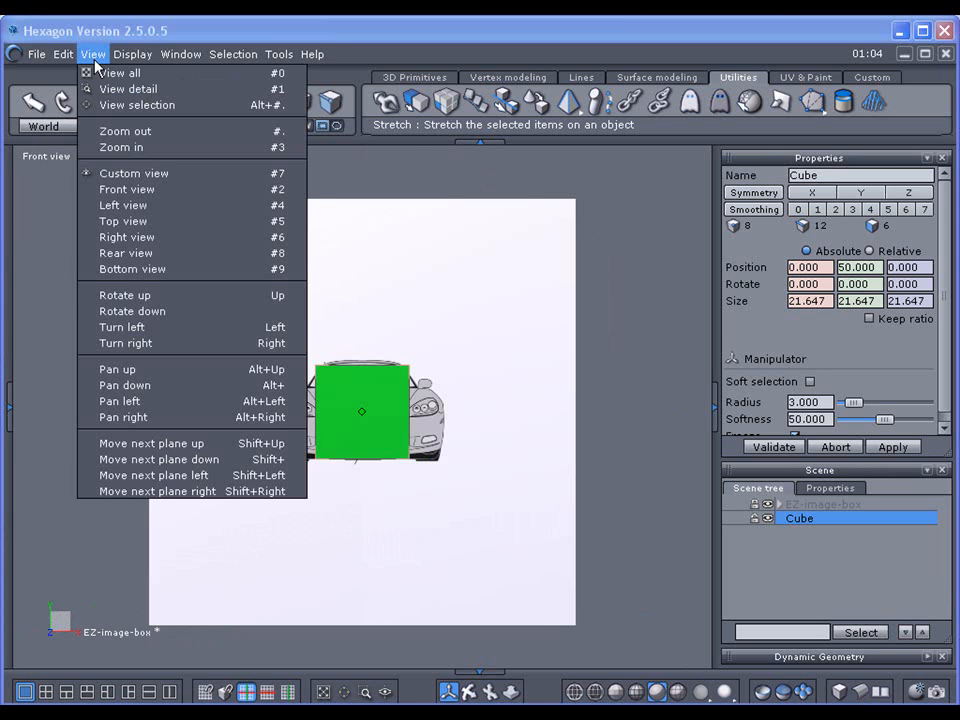
click(120, 206)
click(50, 158)
click(58, 185)
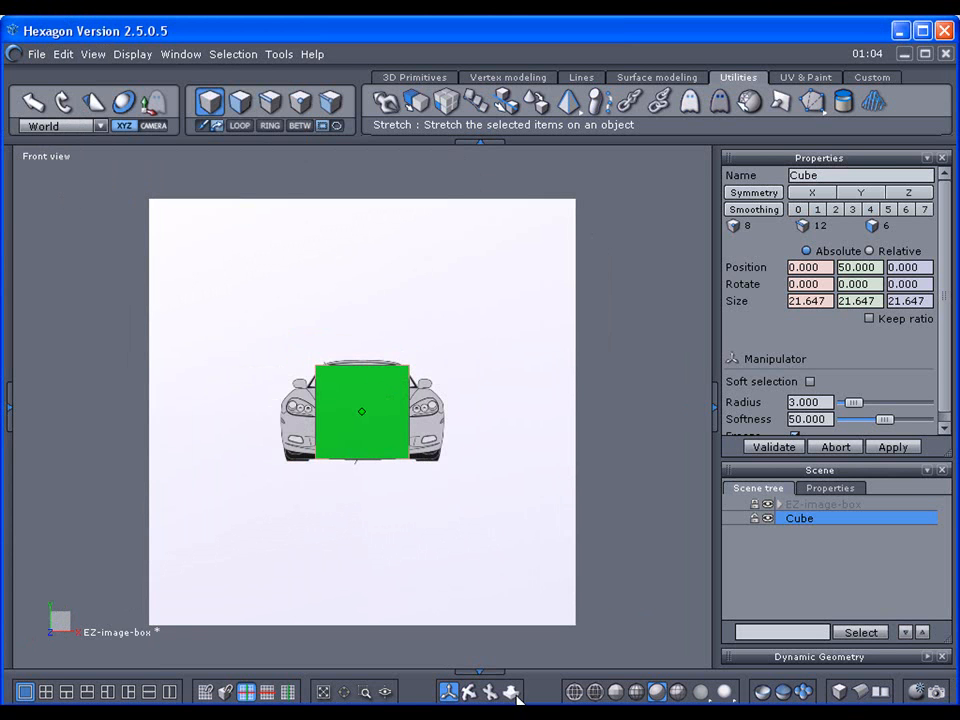
Step: Zoom in and out on the front image, then hide the Cube
scroll(362, 407, up, 10)
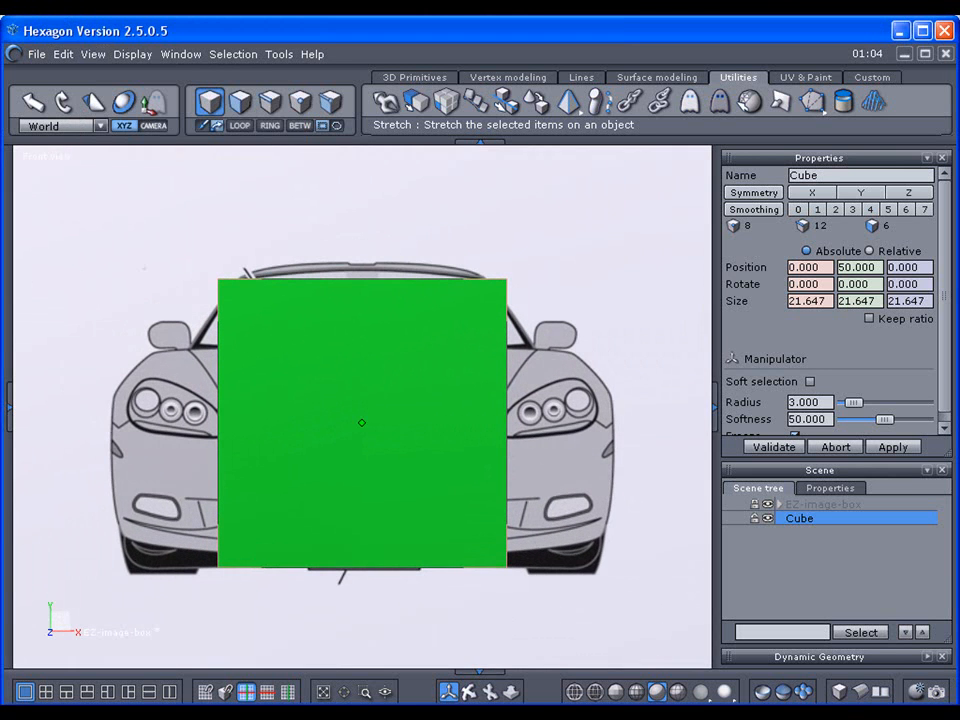
scroll(362, 407, down, 2)
scroll(362, 407, up, 4)
scroll(362, 407, down, 1)
scroll(362, 420, down, 2)
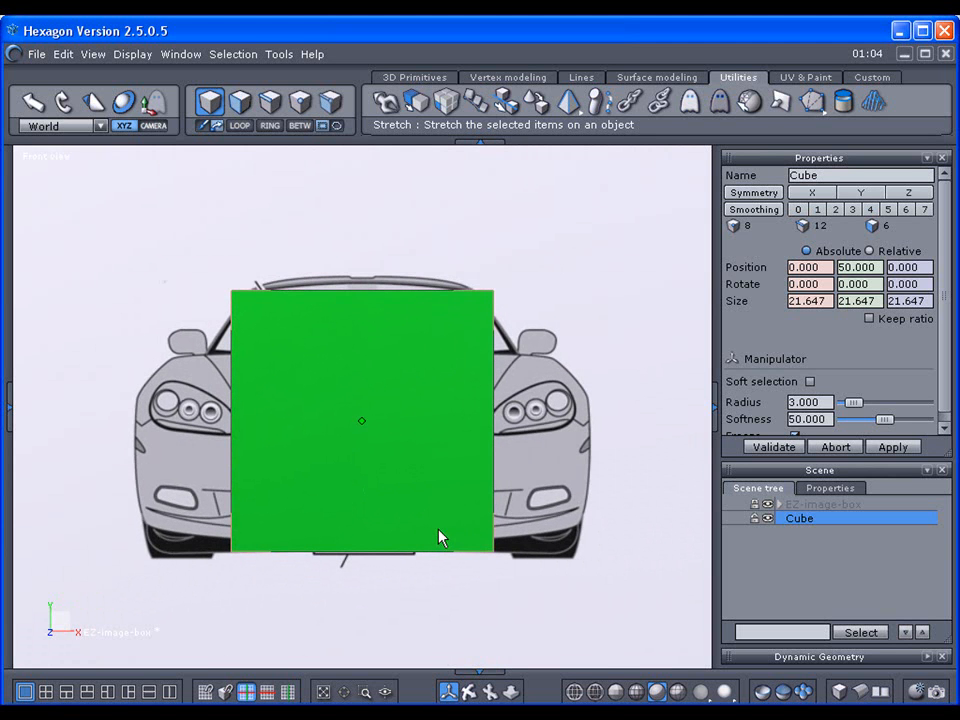
scroll(362, 407, down, 4)
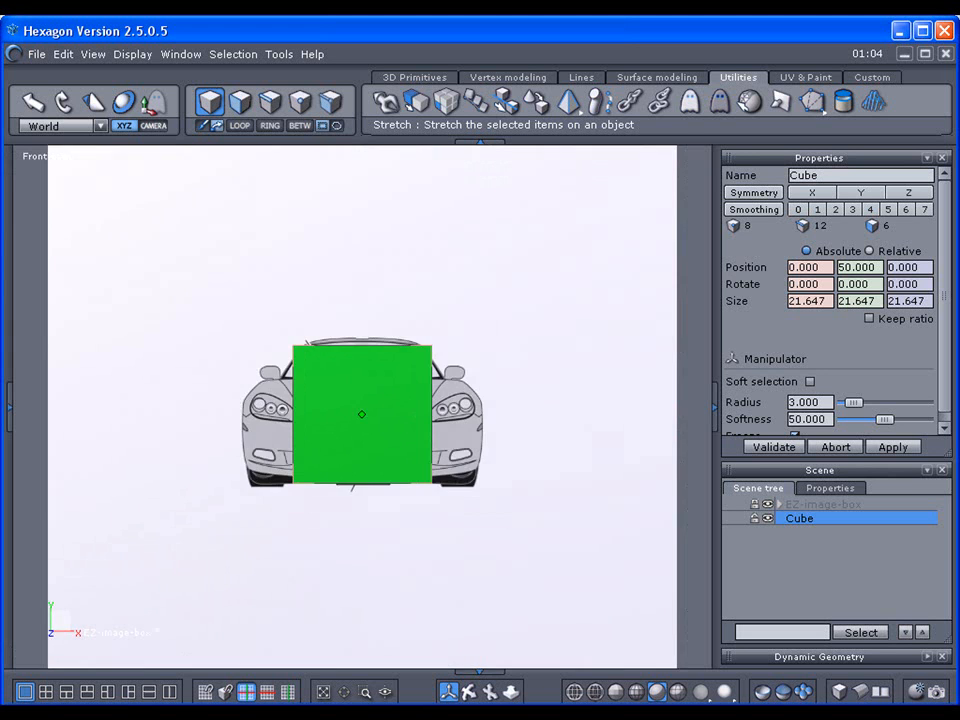
scroll(362, 407, up, 5)
scroll(362, 415, down, 5)
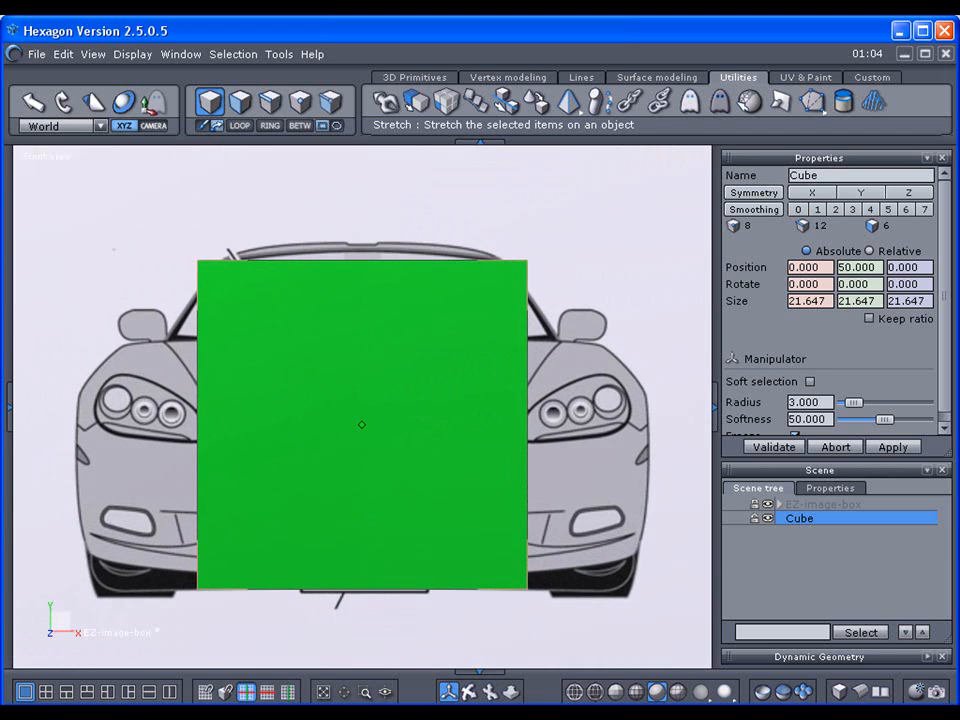
scroll(362, 415, up, 3)
scroll(362, 413, up, 4)
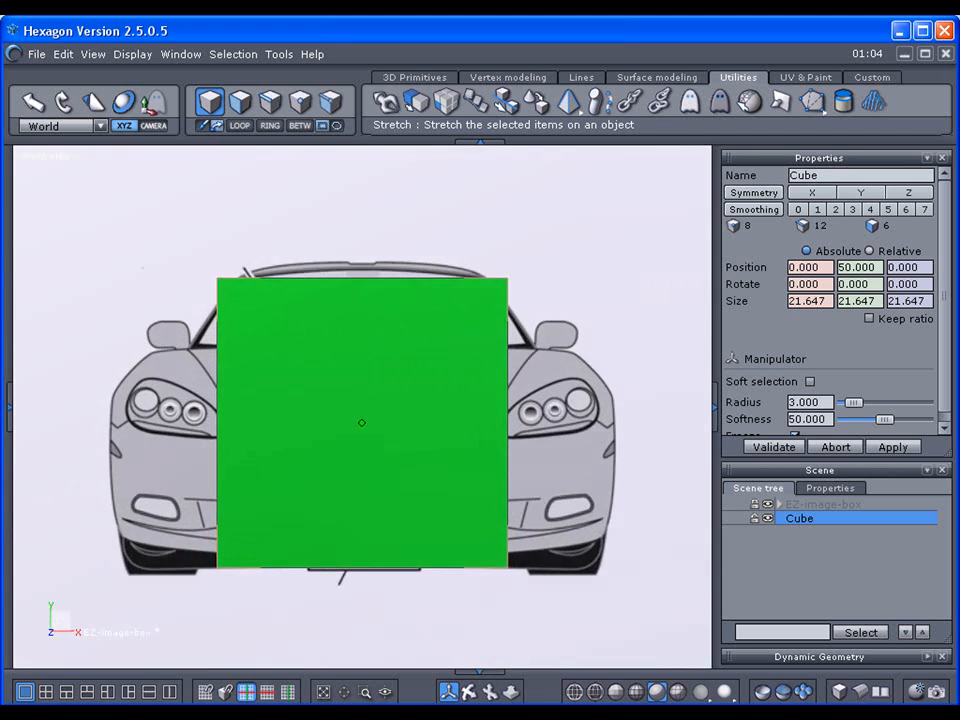
scroll(362, 413, down, 6)
scroll(362, 411, down, 3)
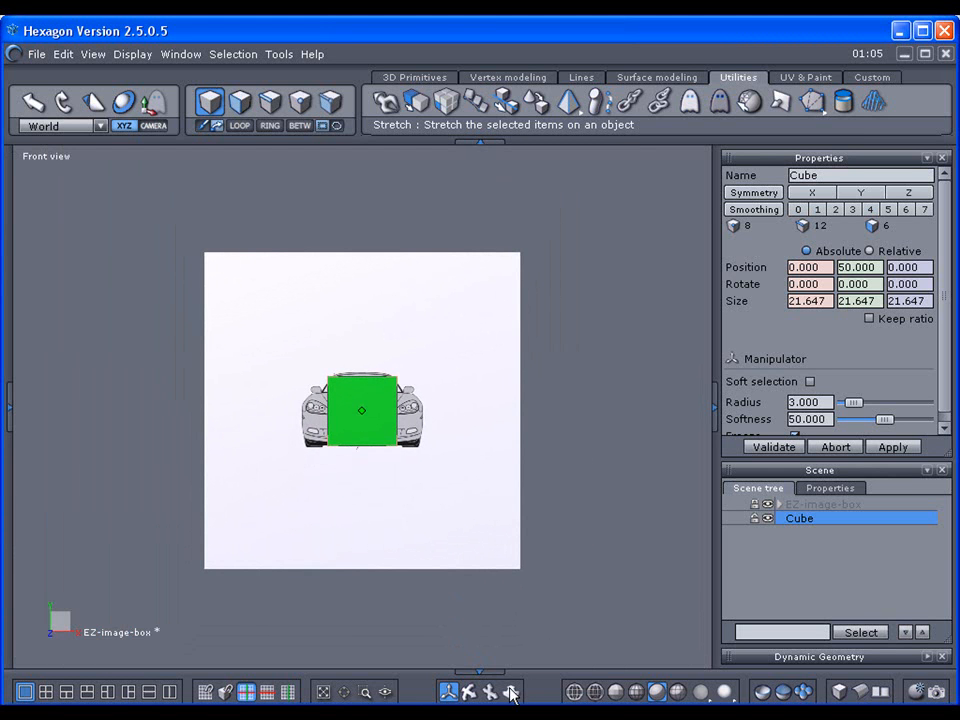
click(767, 519)
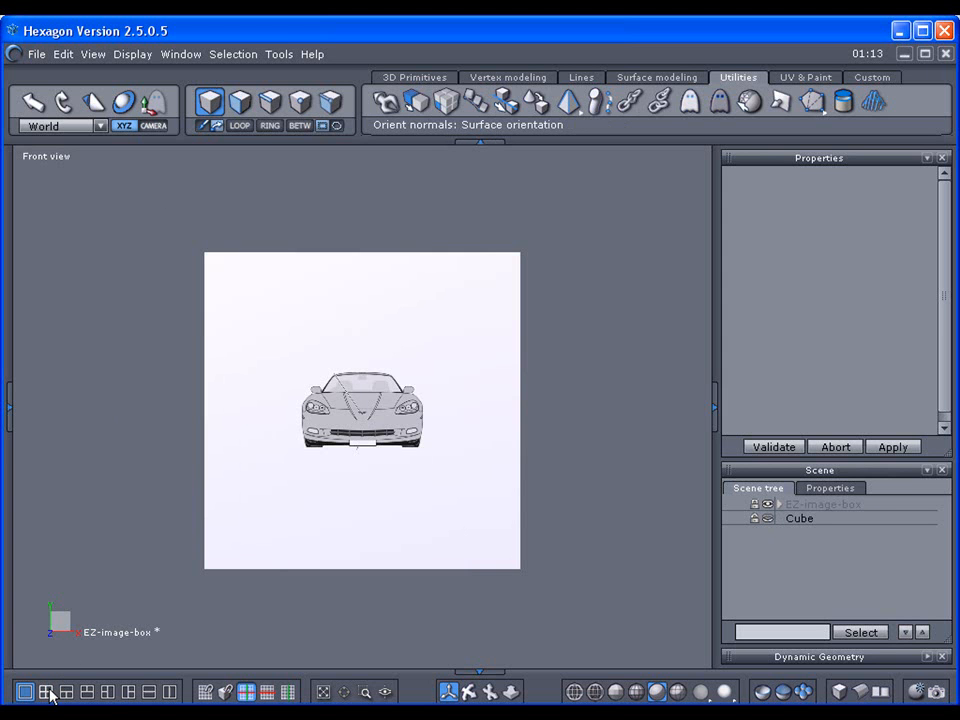
Step: Switch to the four-viewport layout and briefly expand the EZ-image-box planes
click(46, 692)
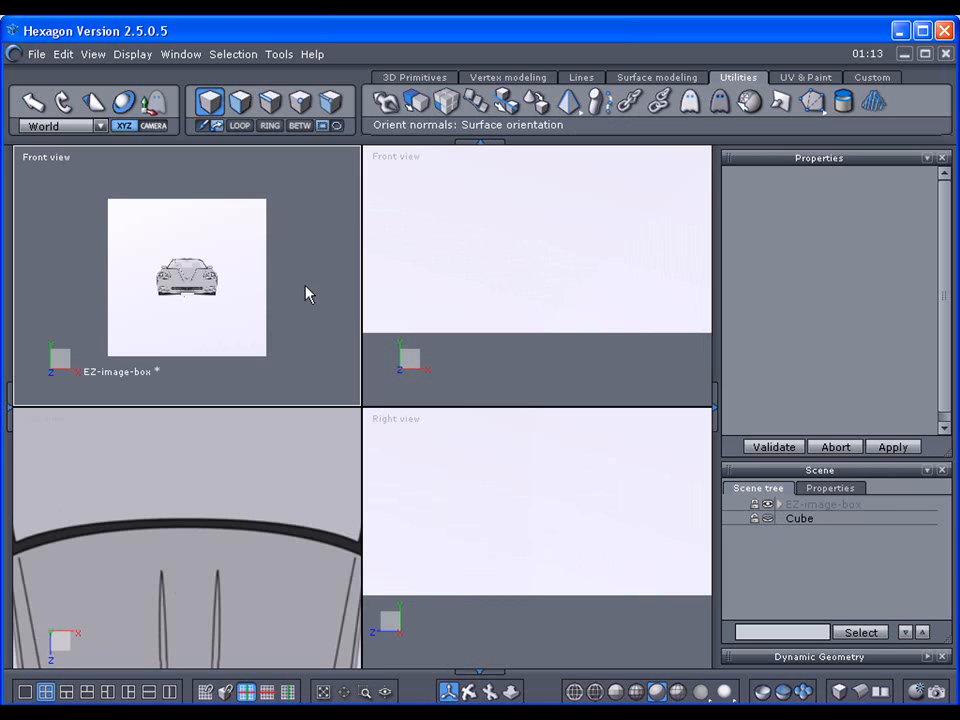
scroll(306, 293, down, 1)
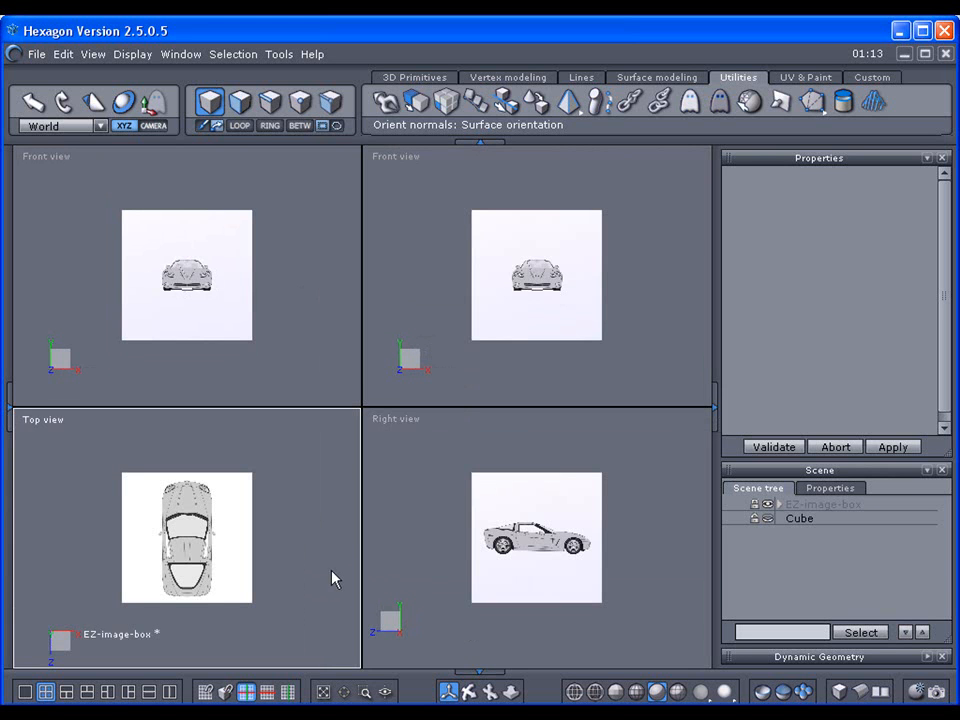
click(779, 504)
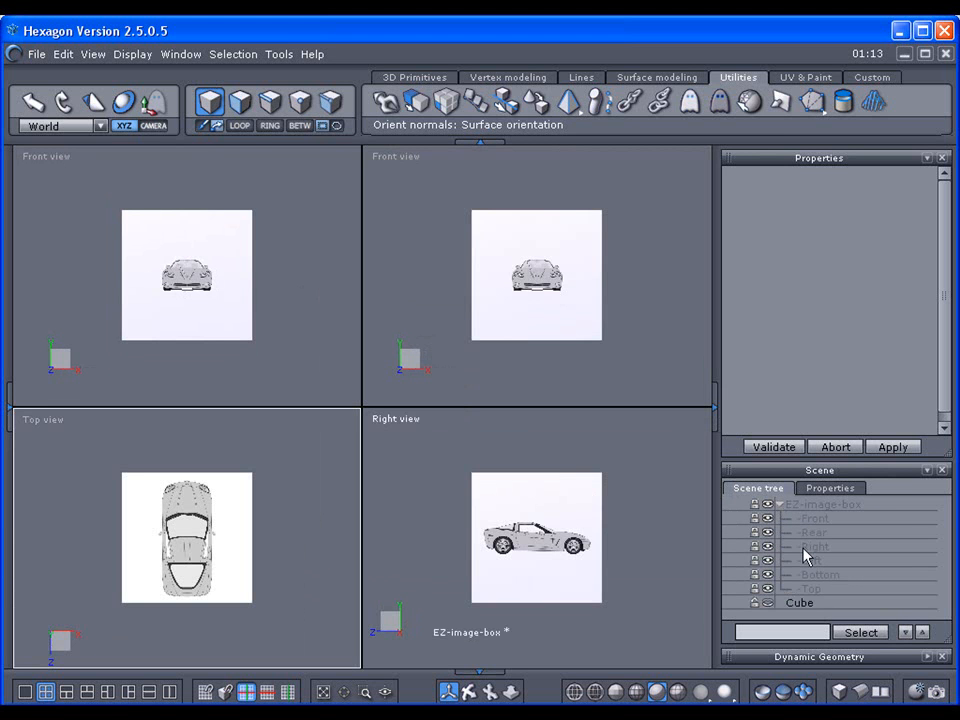
click(779, 504)
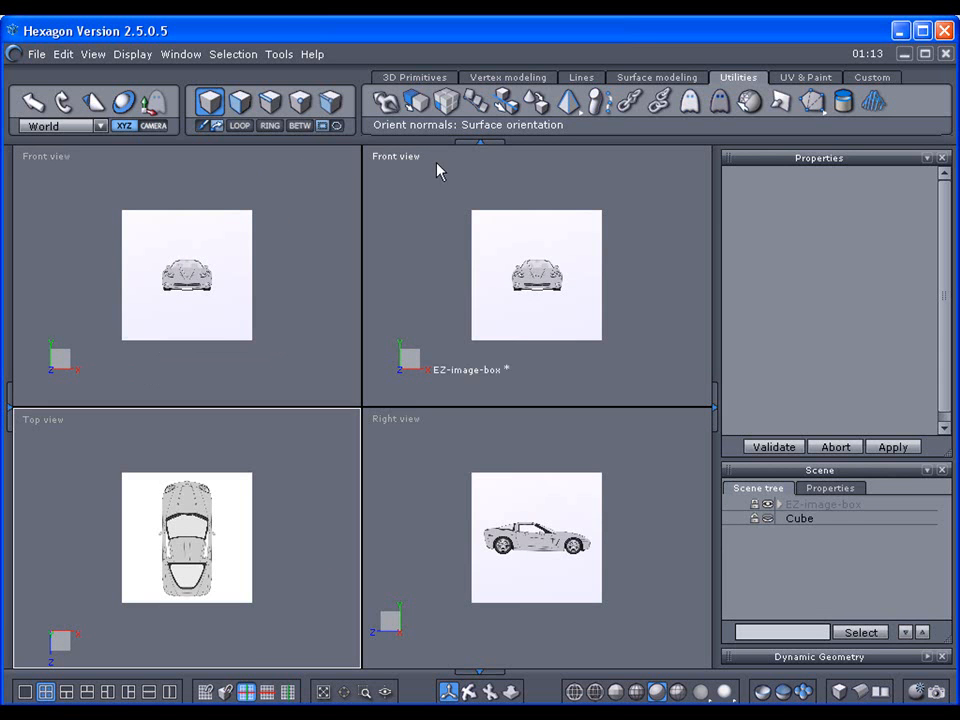
Step: Set the four viewports to Front, Rear, Right and Left views
click(55, 158)
click(60, 185)
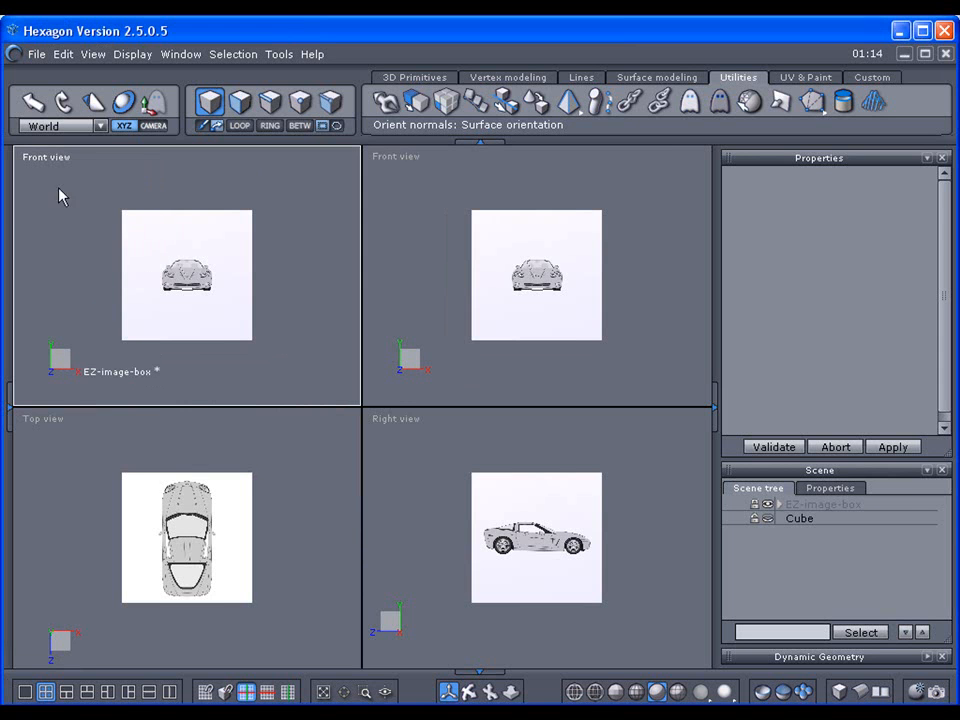
click(396, 158)
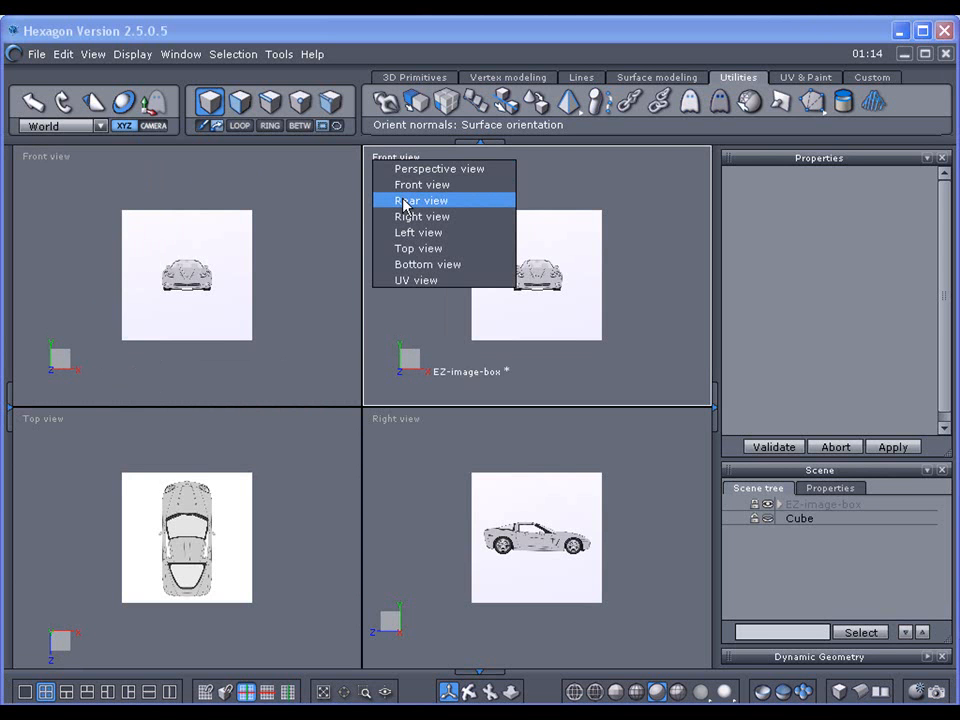
click(404, 203)
click(279, 463)
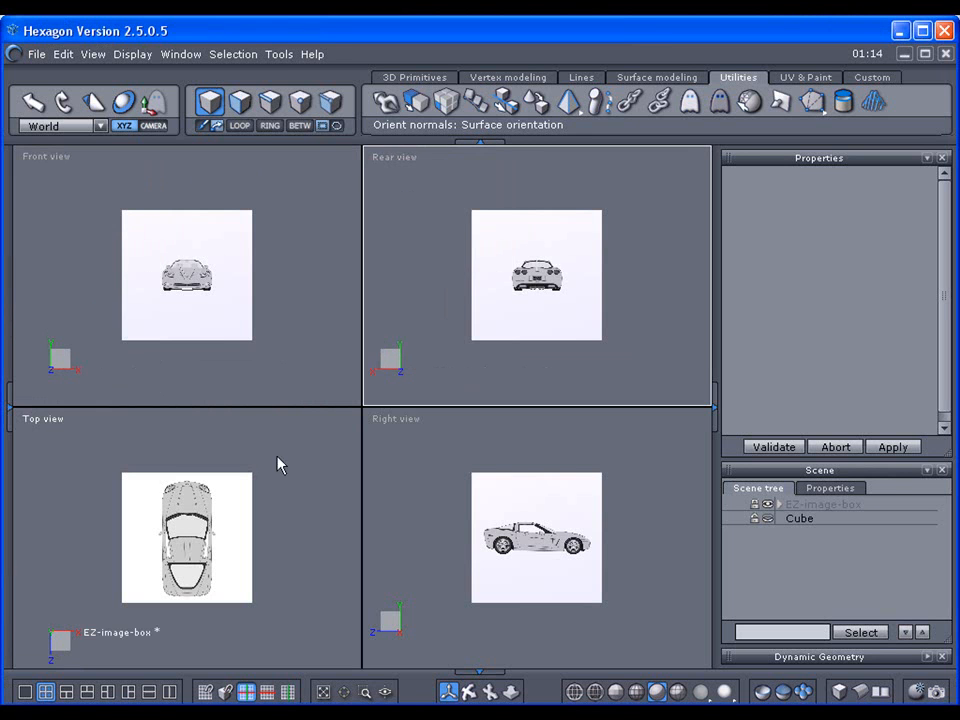
click(55, 424)
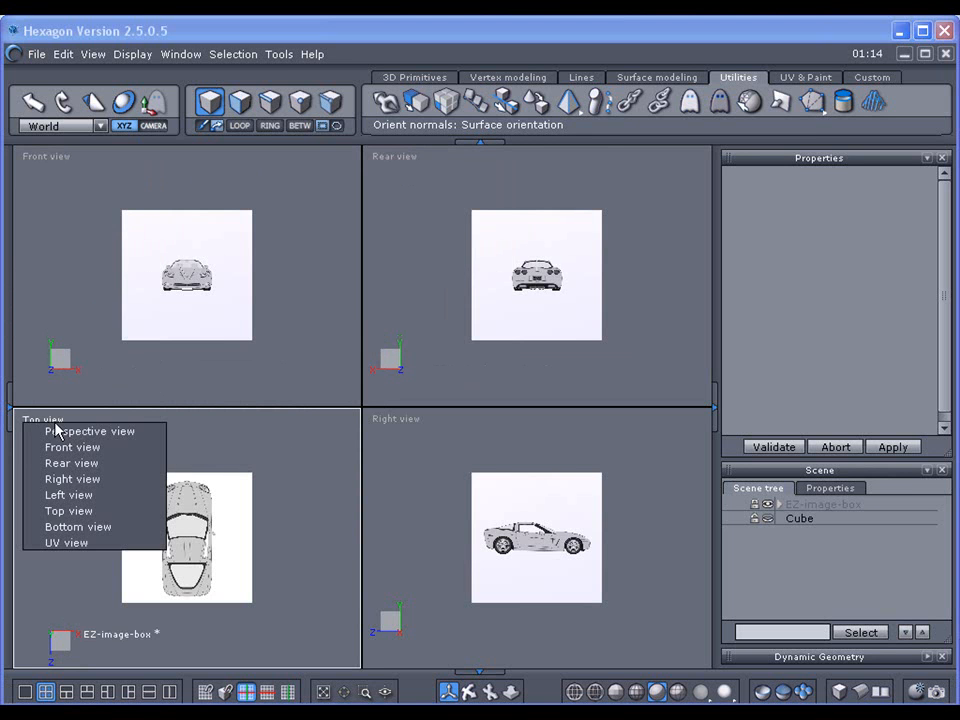
click(62, 480)
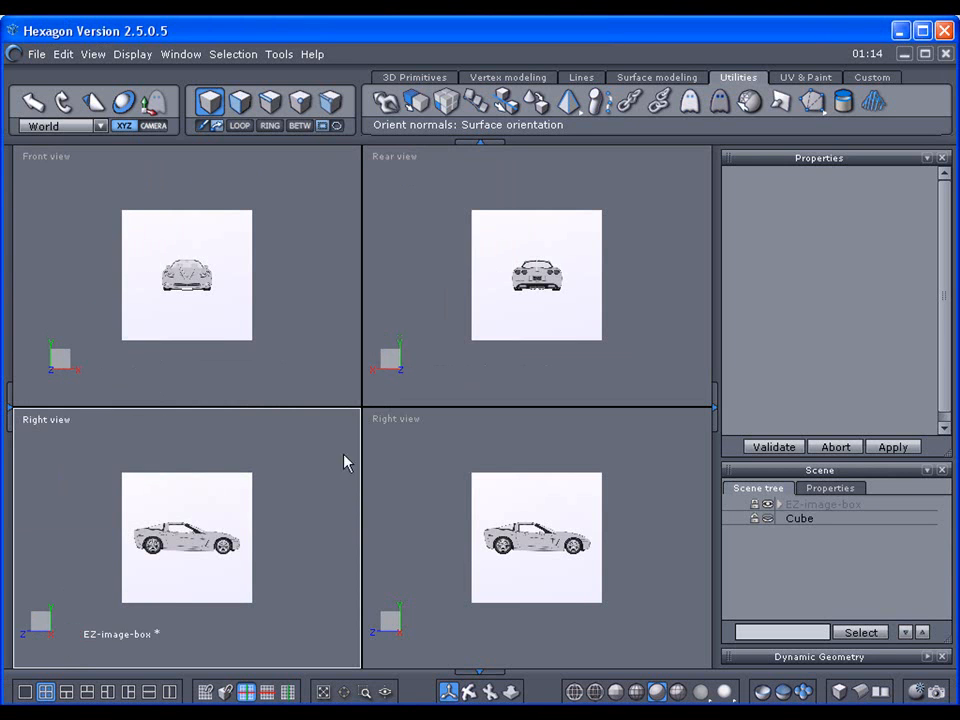
click(406, 424)
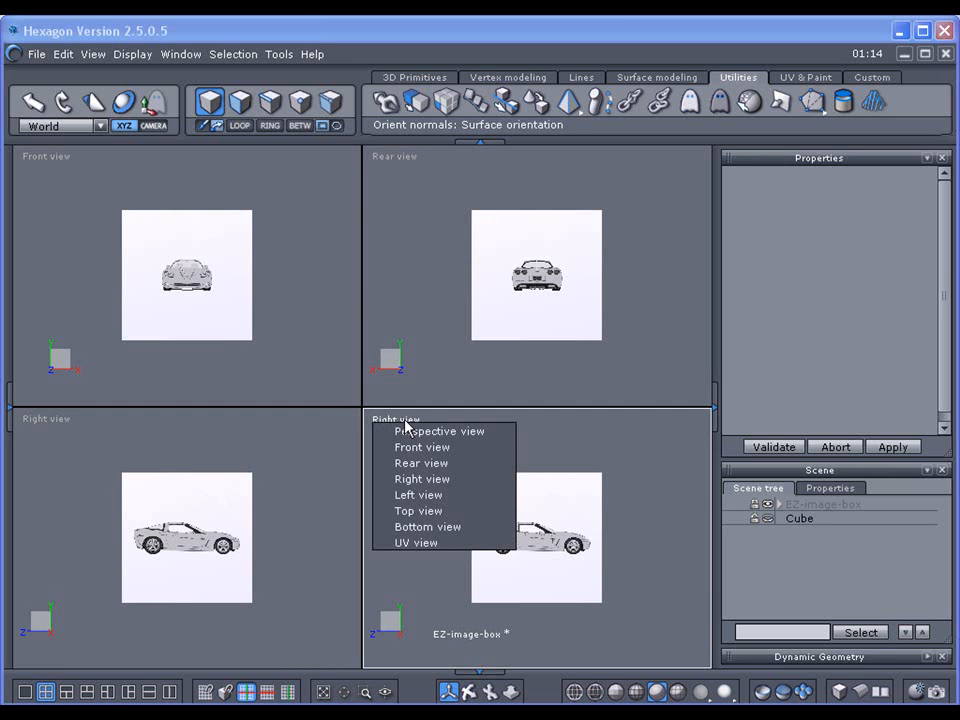
click(413, 497)
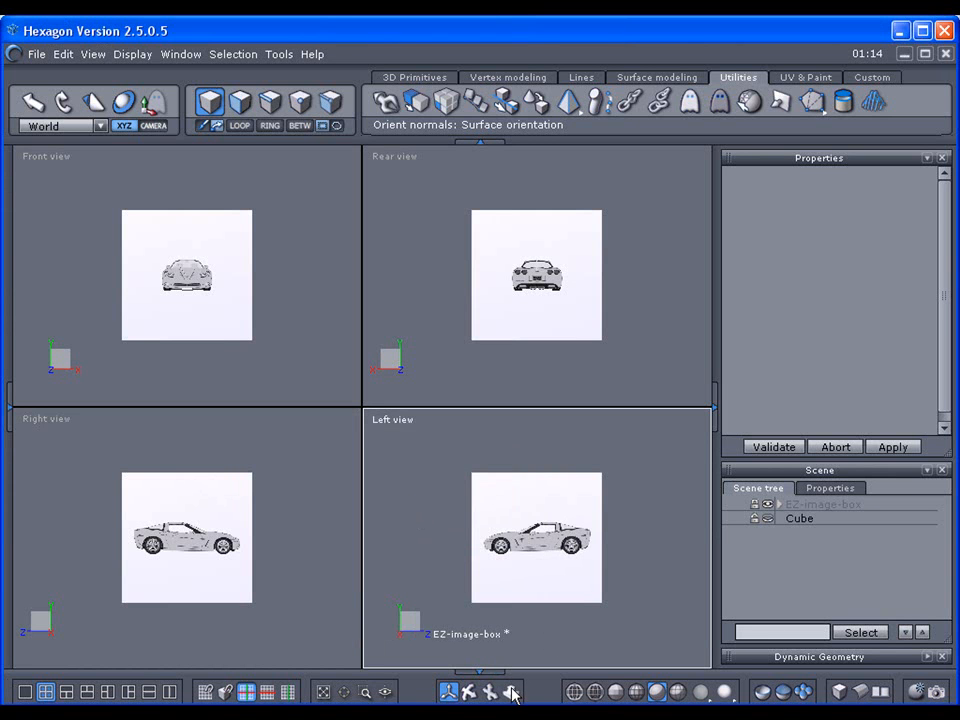
Step: Zoom the Left, Right and Front viewports so the car images fill them
scroll(537, 538, down, 2)
scroll(537, 538, up, 8)
drag(511, 694, 511, 690)
click(321, 588)
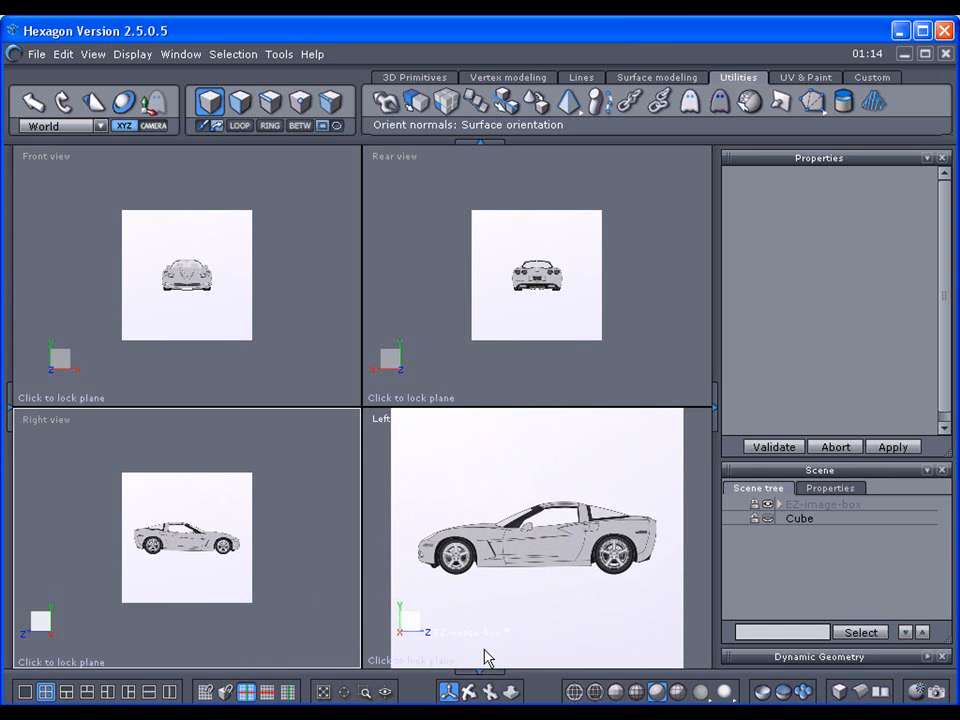
drag(511, 693, 511, 665)
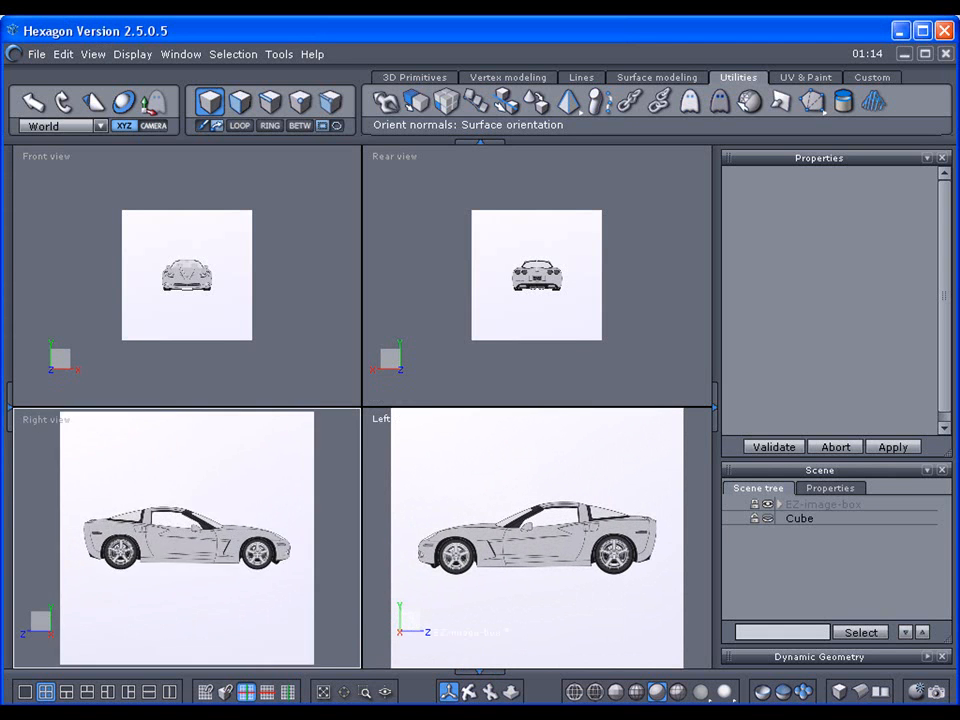
click(306, 376)
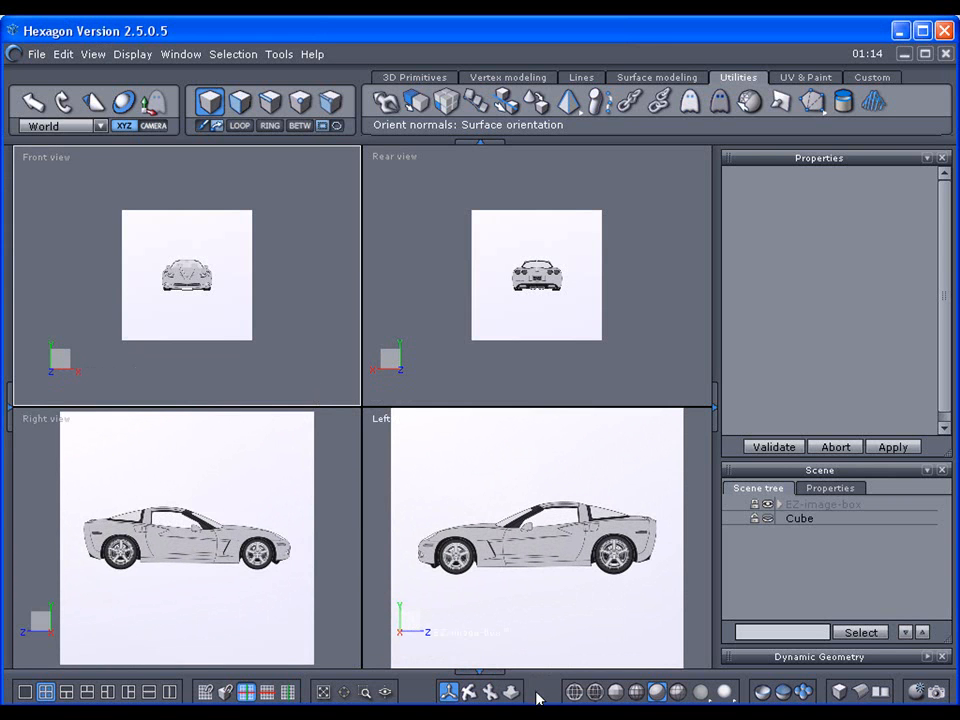
drag(513, 692, 513, 662)
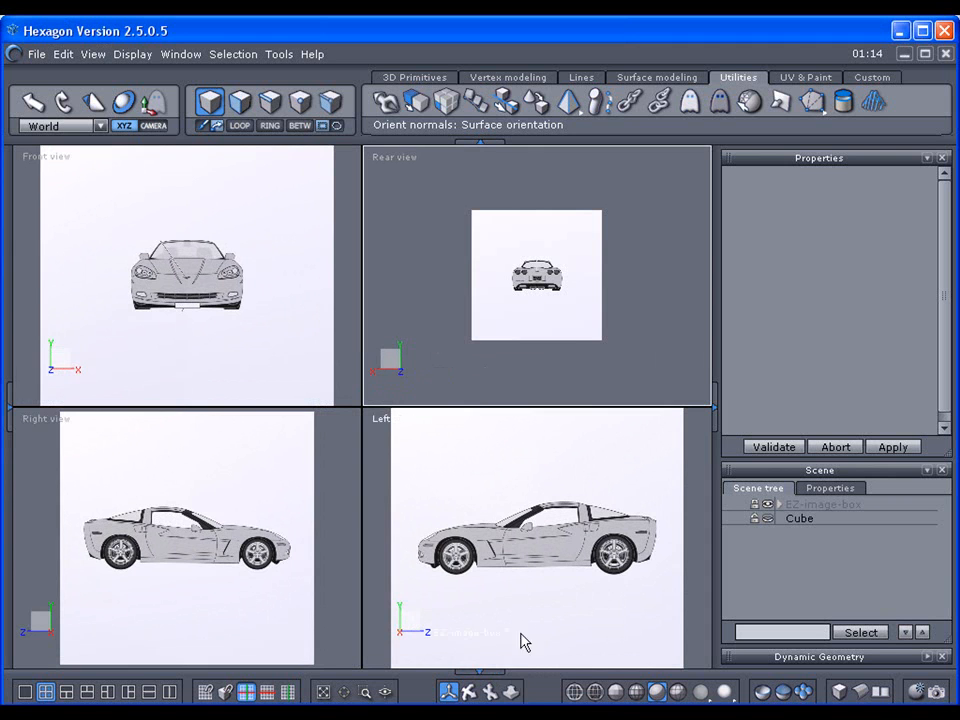
Step: Zoom the Rear view, then unhide the green Cube and select it
drag(510, 691, 510, 618)
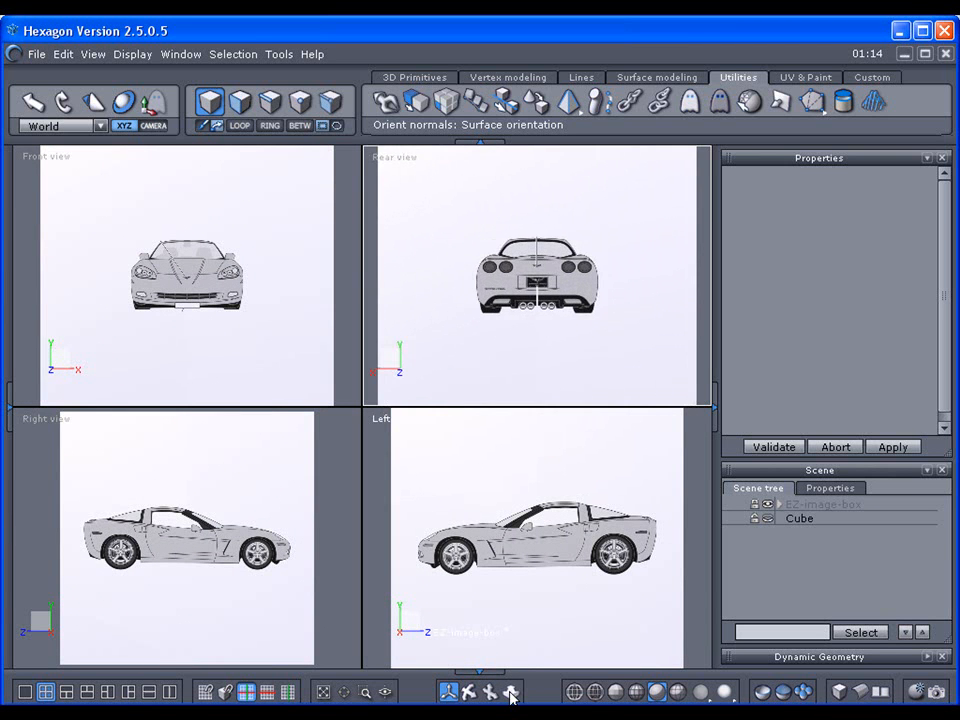
click(767, 519)
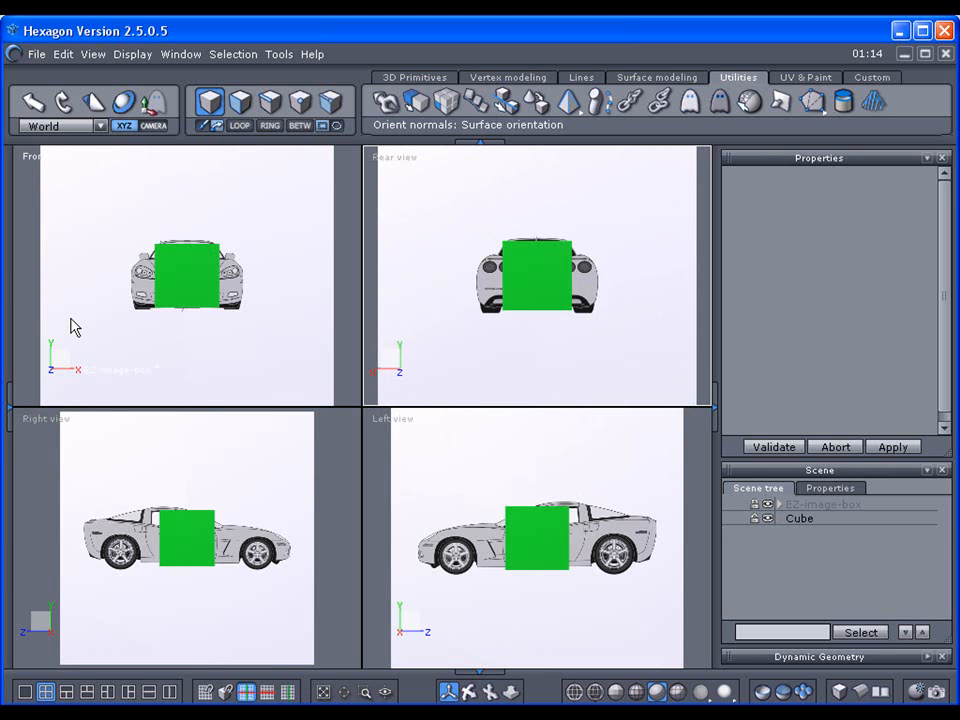
click(177, 542)
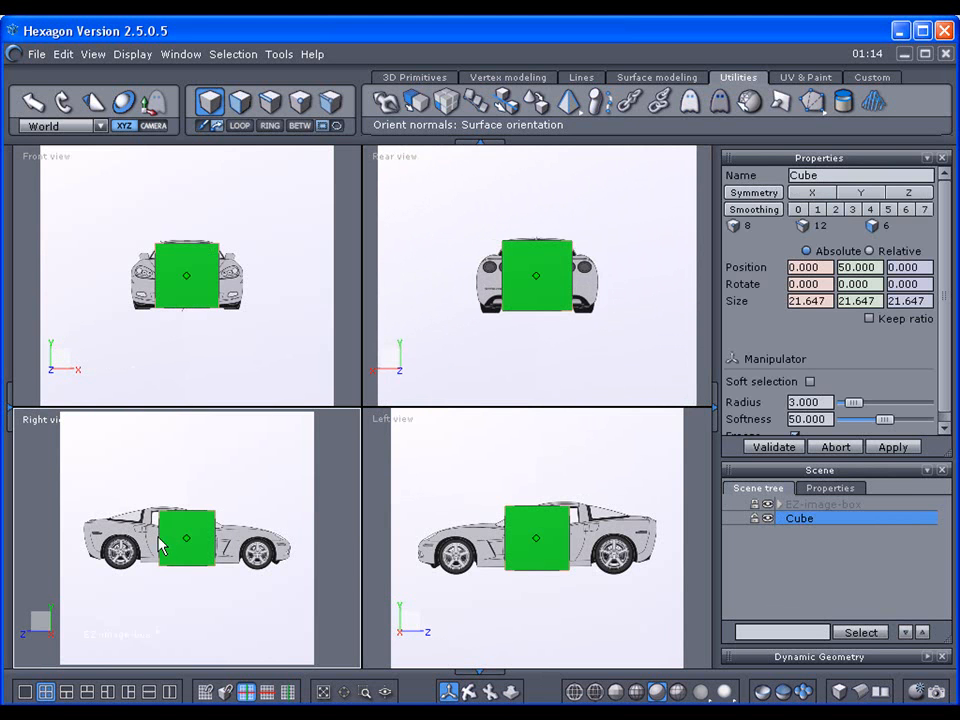
Step: Drag the green cube with the Move manipulator along Z in the Right view, past the car's front
click(158, 104)
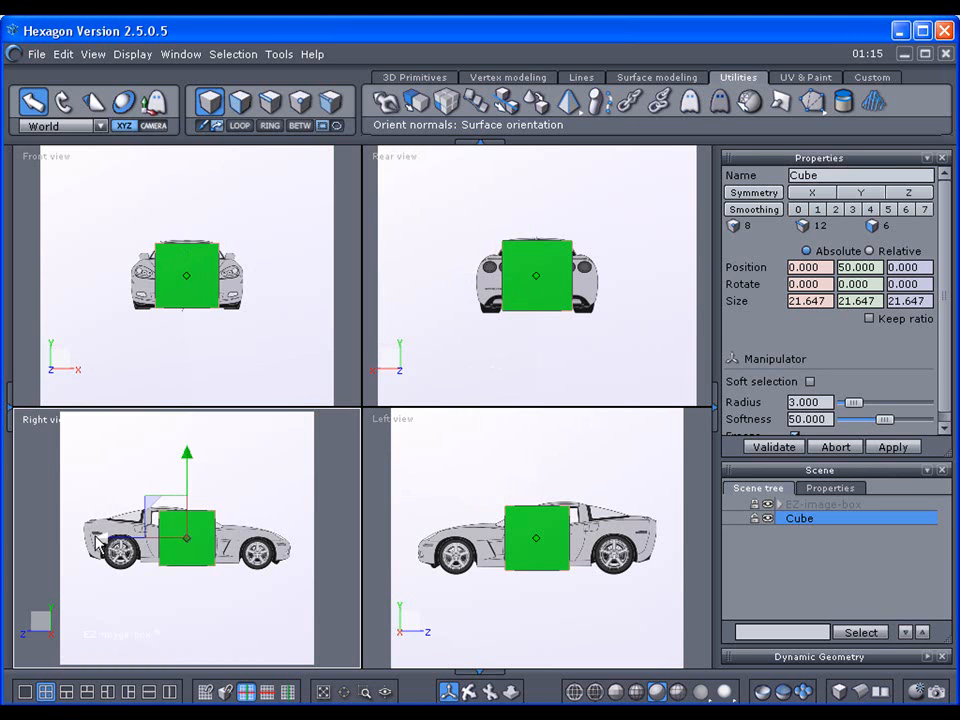
drag(97, 541, 262, 540)
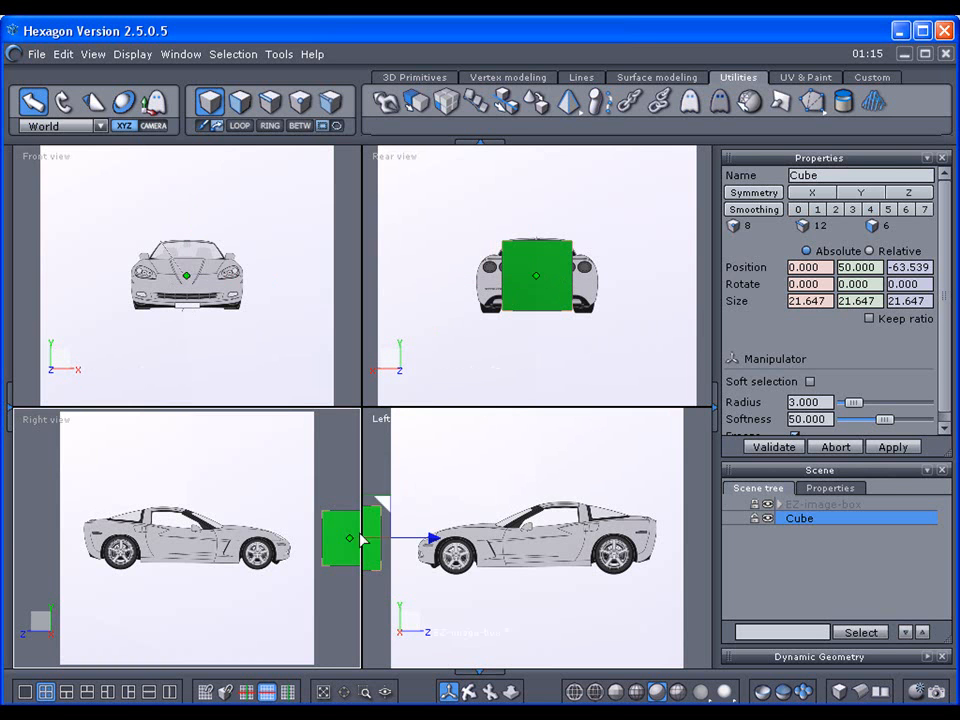
drag(270, 548, 8, 548)
drag(57, 507, 7, 507)
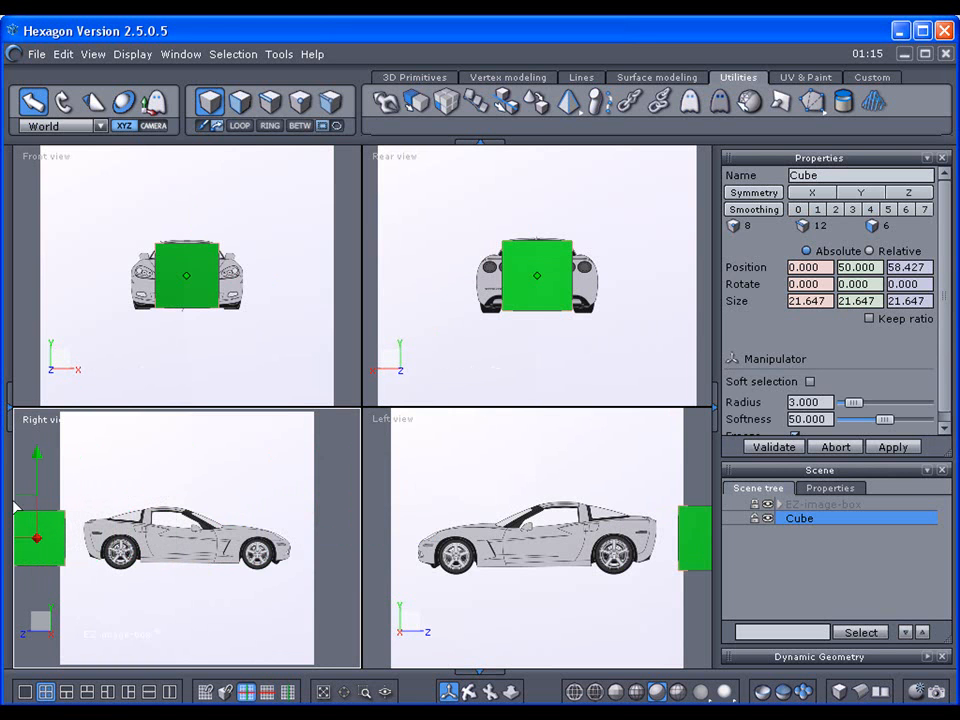
Step: Slide the cube further out, then drag it back over the middle of the car
click(513, 692)
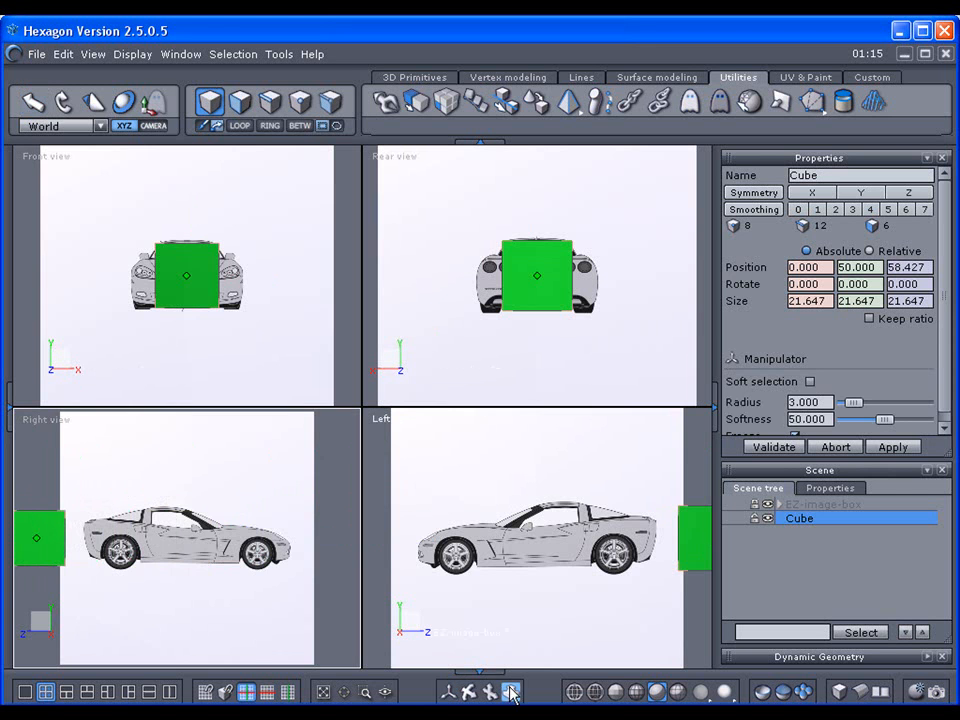
scroll(187, 538, up, 3)
scroll(187, 538, down, 3)
scroll(150, 538, down, 2)
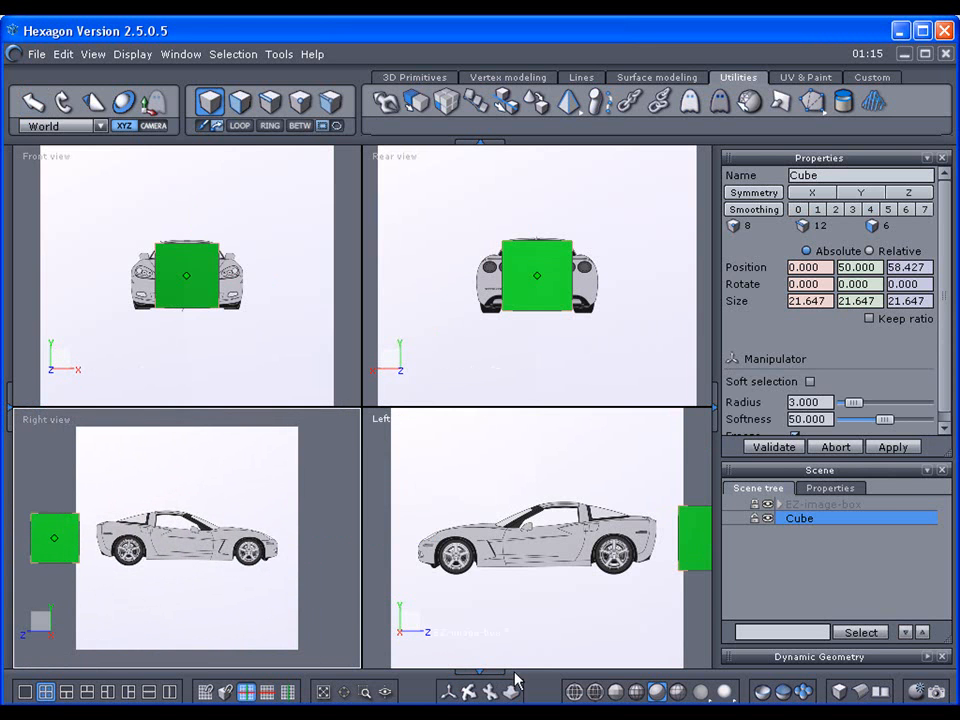
click(451, 690)
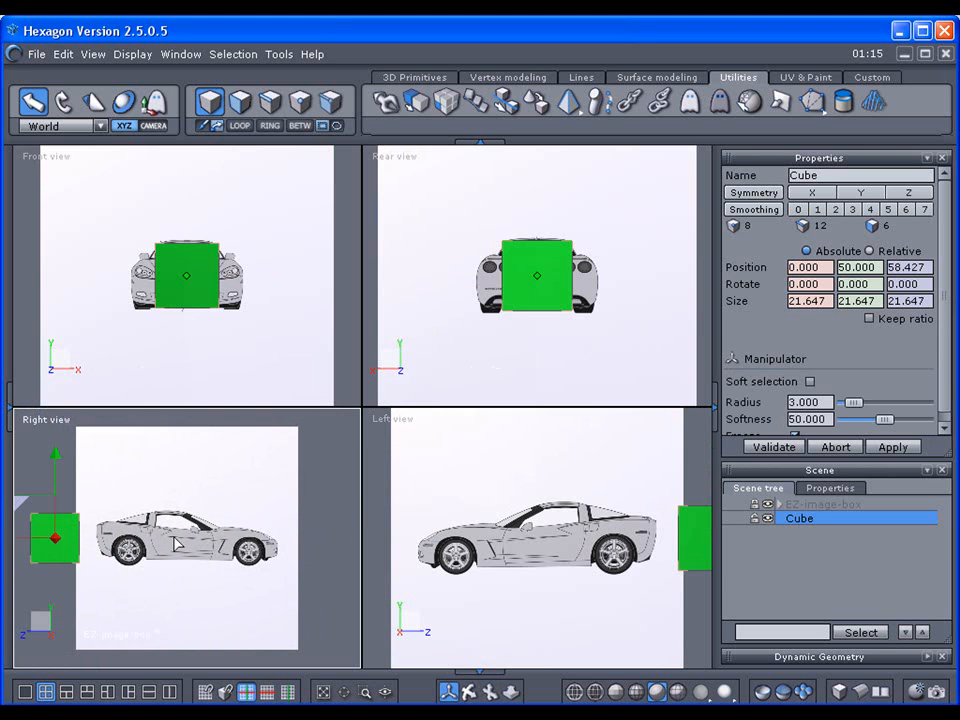
drag(30, 505, 21, 502)
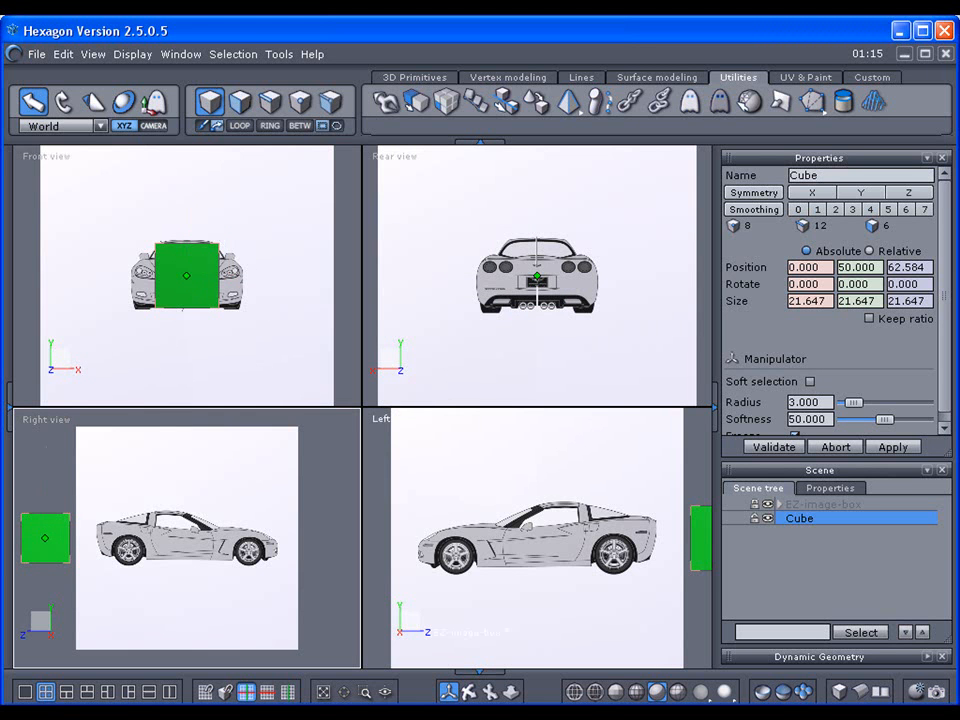
scroll(190, 540, down, 2)
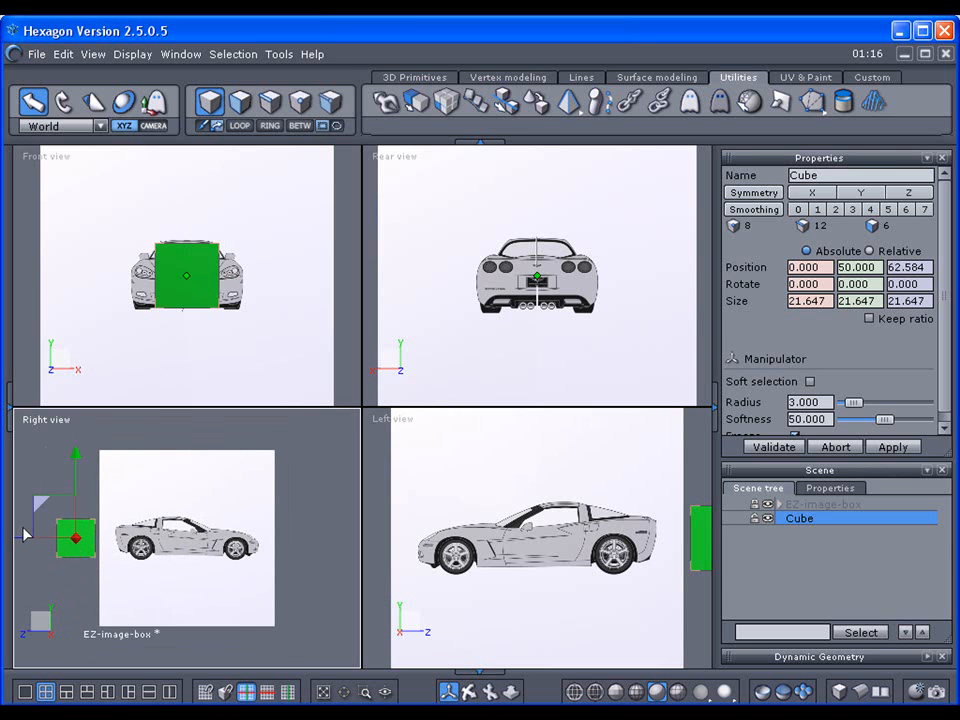
drag(39, 503, 150, 505)
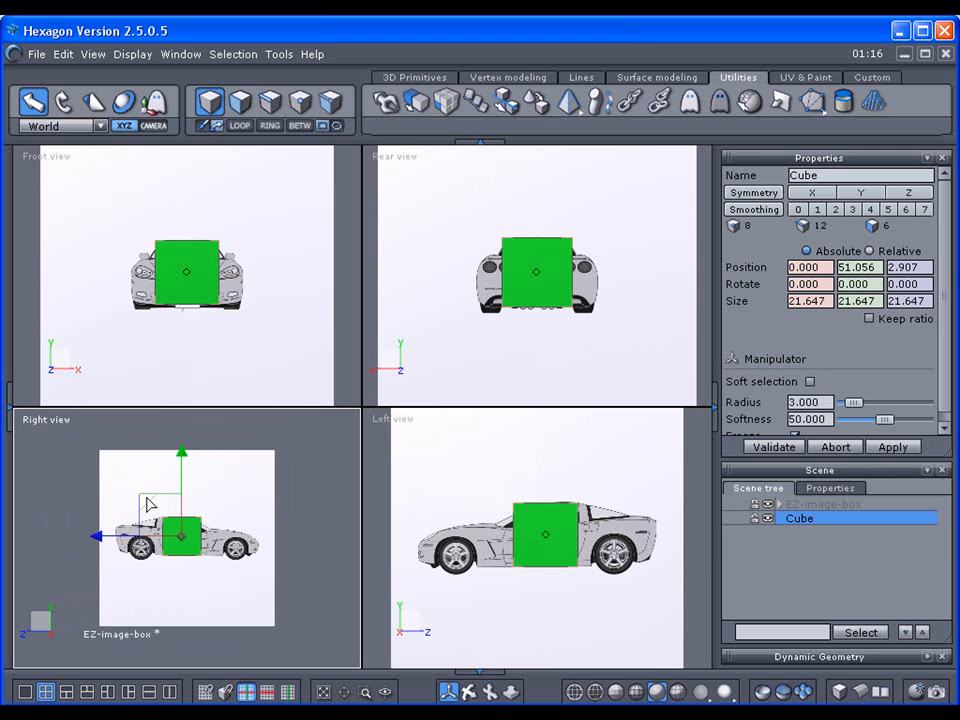
Step: Expand EZ-image-box, open the Material settings and flip the -Right image horizontally
click(780, 506)
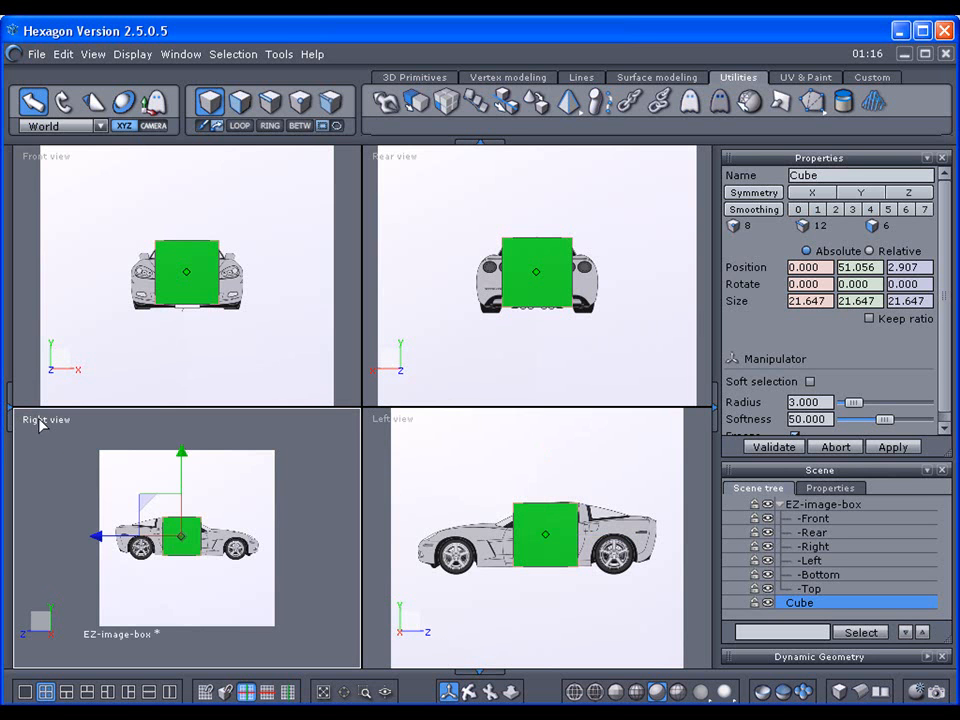
click(10, 397)
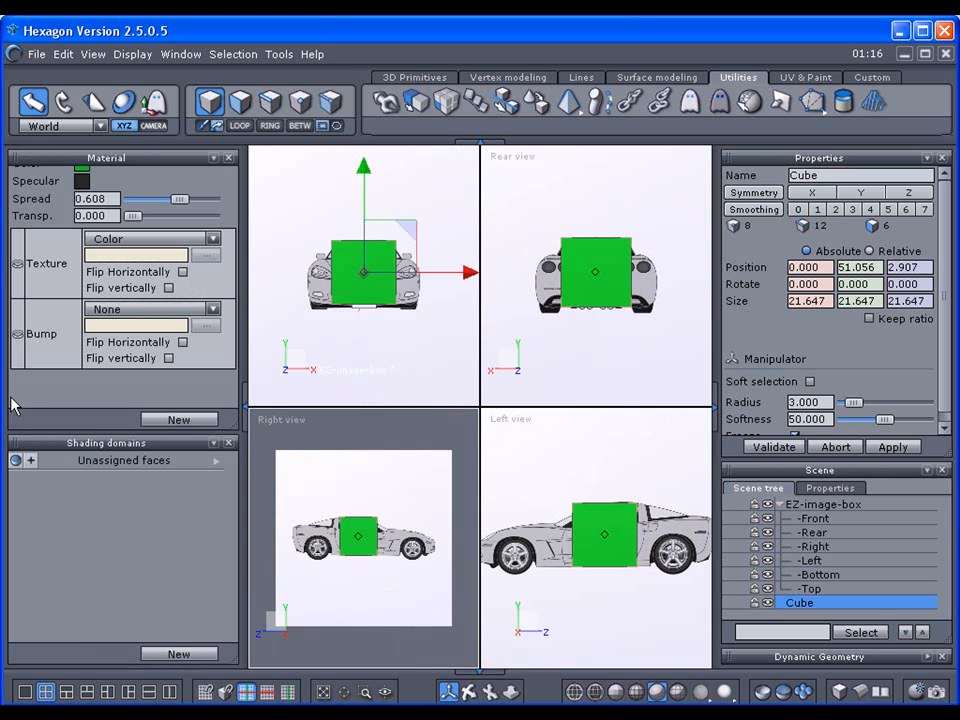
click(810, 547)
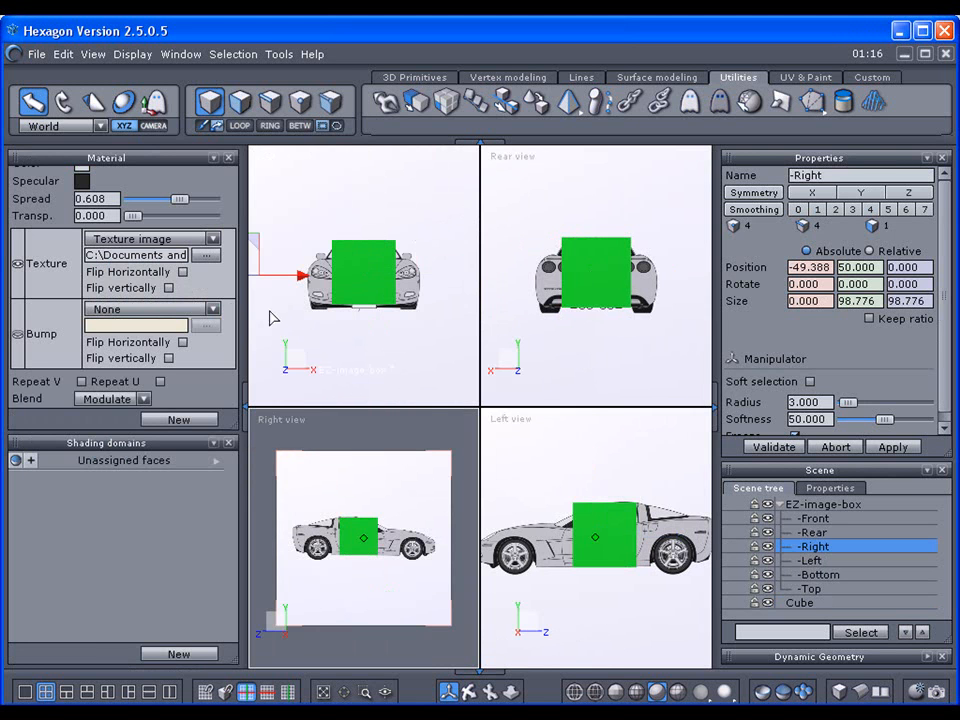
click(208, 255)
click(622, 486)
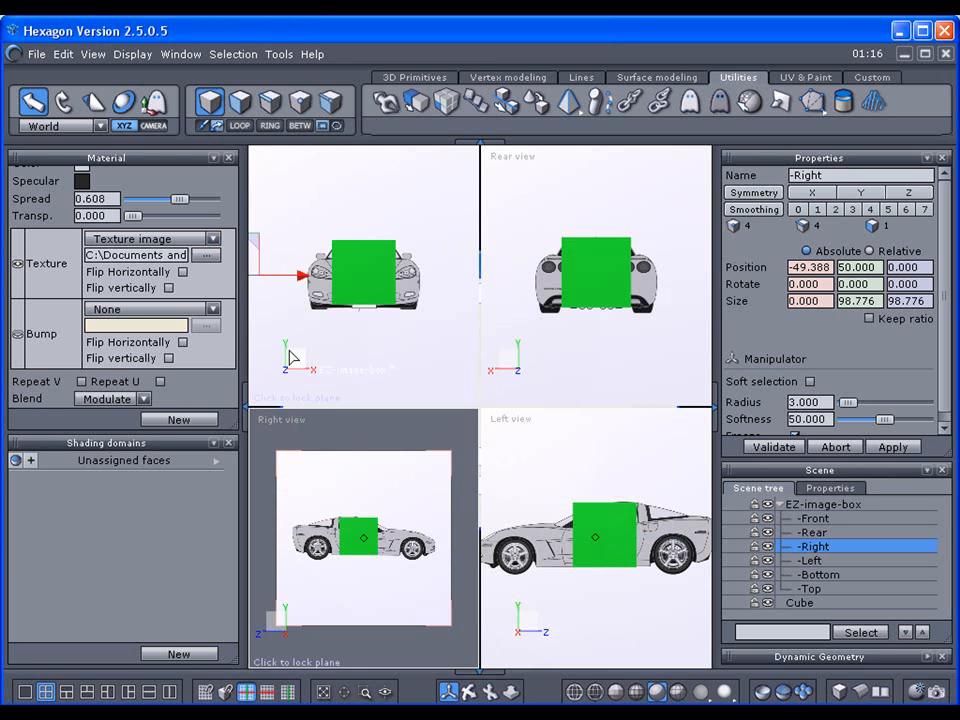
click(182, 272)
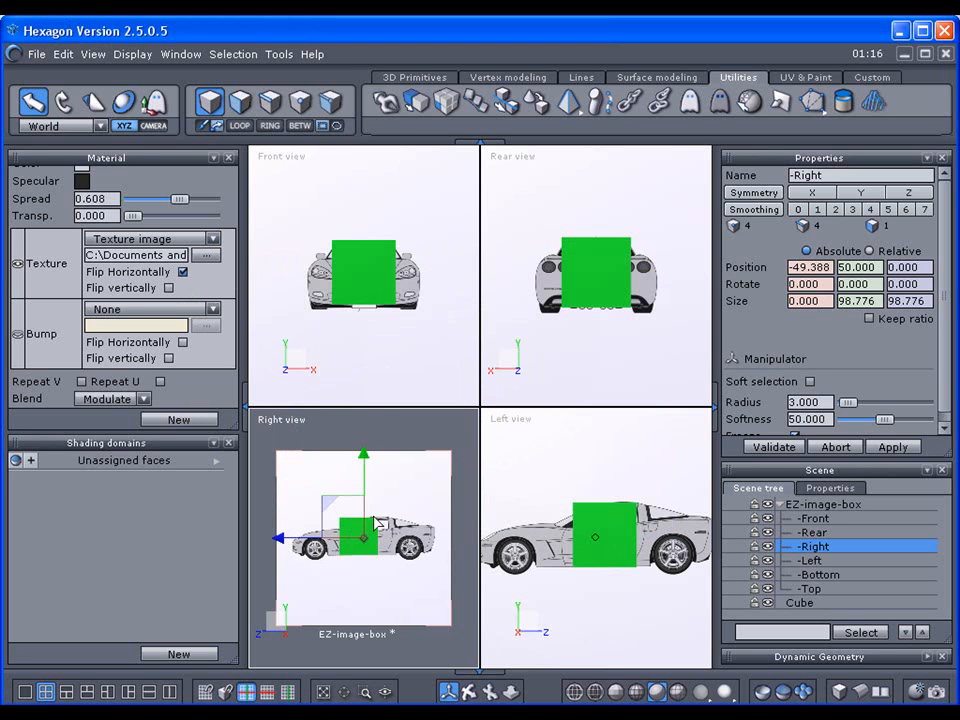
Step: Flip the -Left image horizontally, lock EZ-image-box, collapse it and close the material panel
click(800, 562)
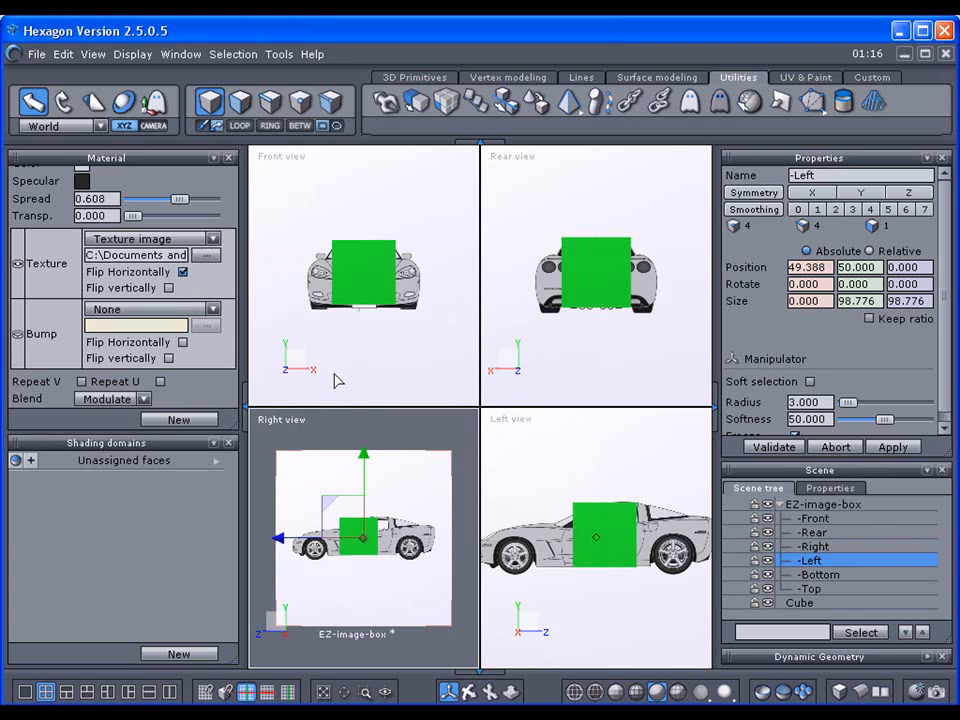
click(183, 272)
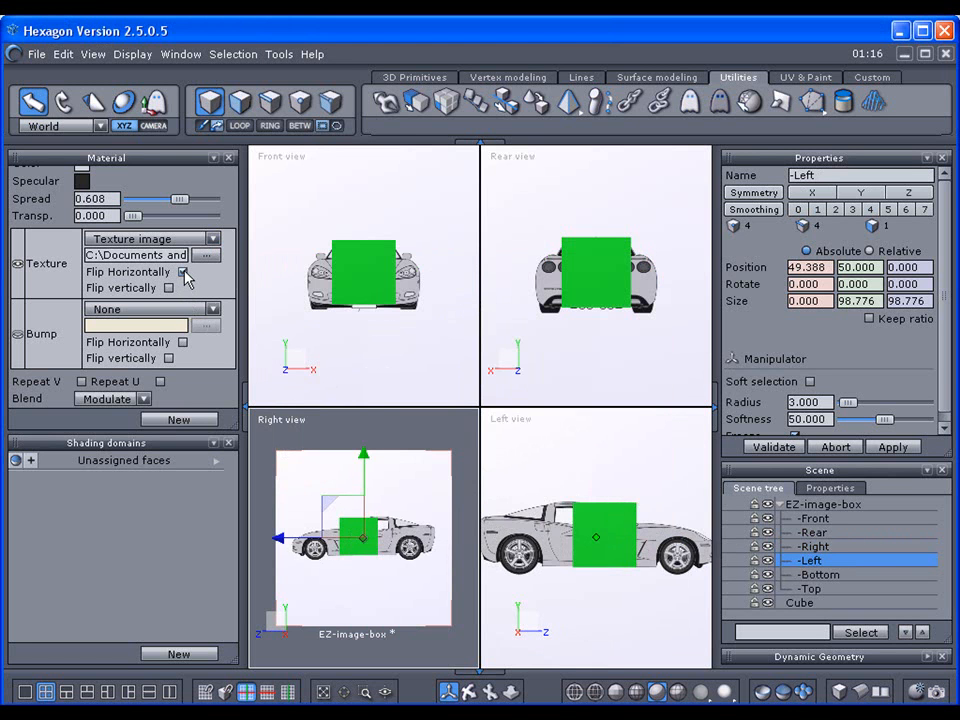
click(755, 504)
click(781, 505)
click(244, 398)
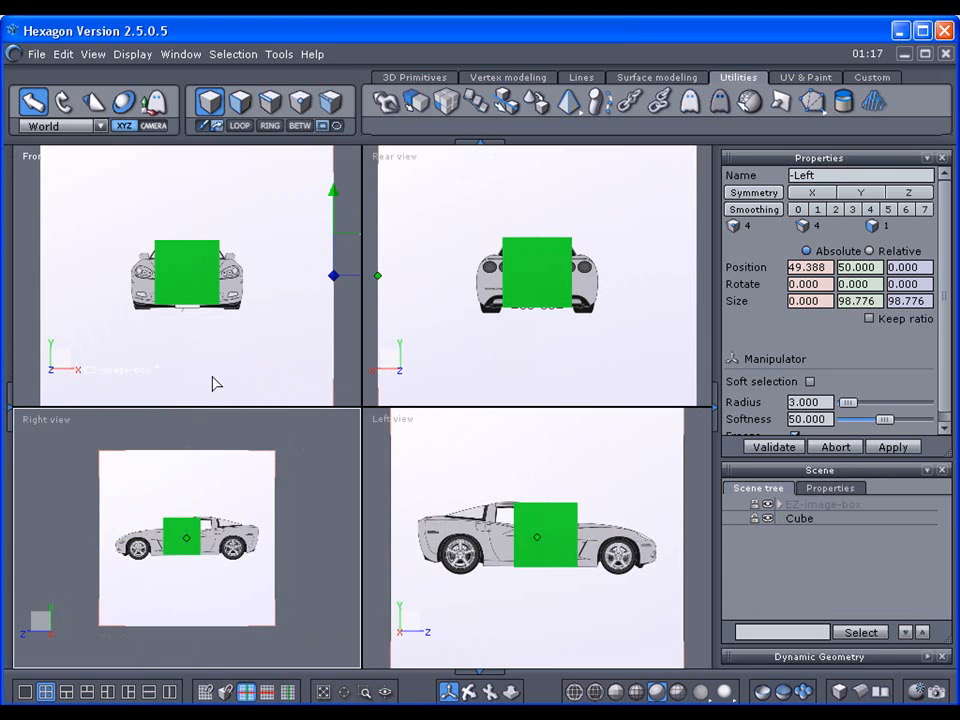
Step: Reselect the green cube and drag it along Z in the Right view until it sits outside the reference images
drag(103, 543, 10, 538)
click(71, 536)
click(163, 542)
drag(99, 540, 91, 538)
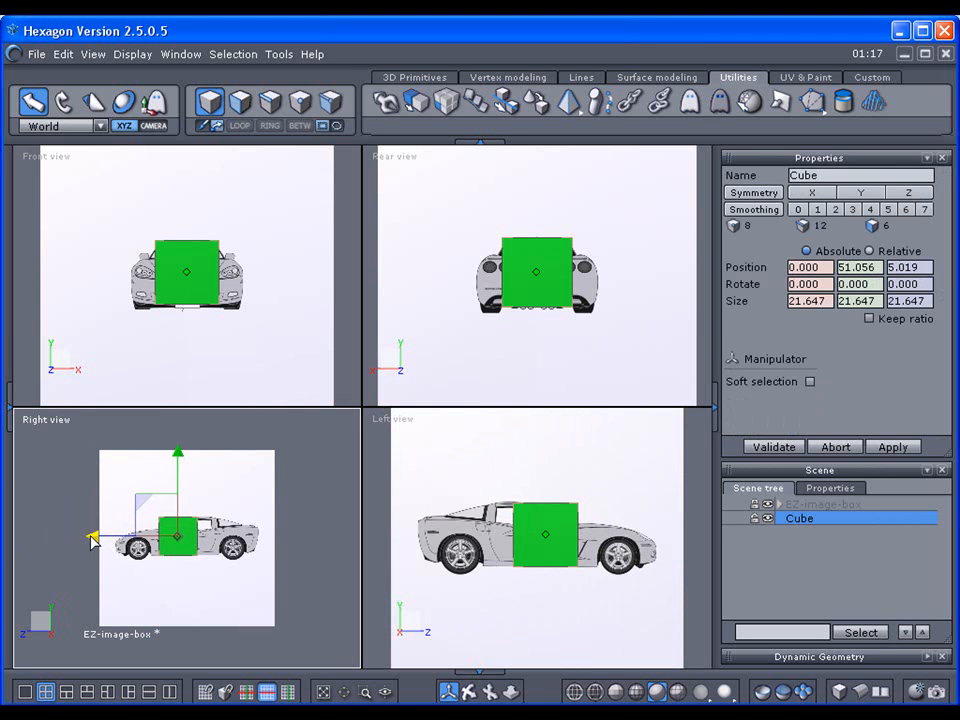
drag(91, 538, 6, 540)
drag(63, 502, 30, 499)
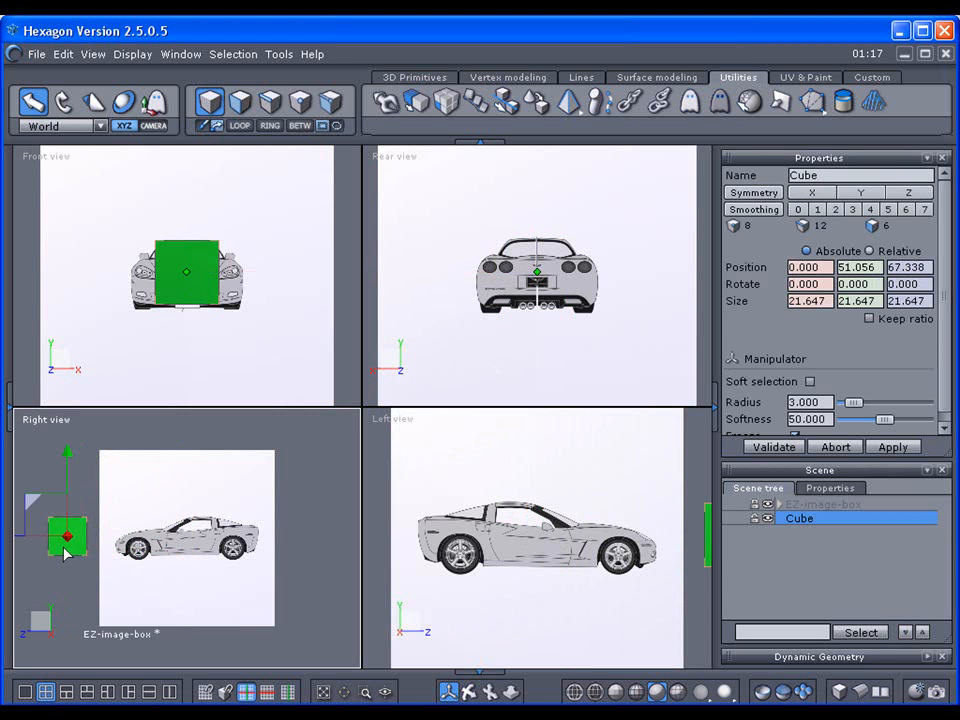
drag(40, 502, 262, 507)
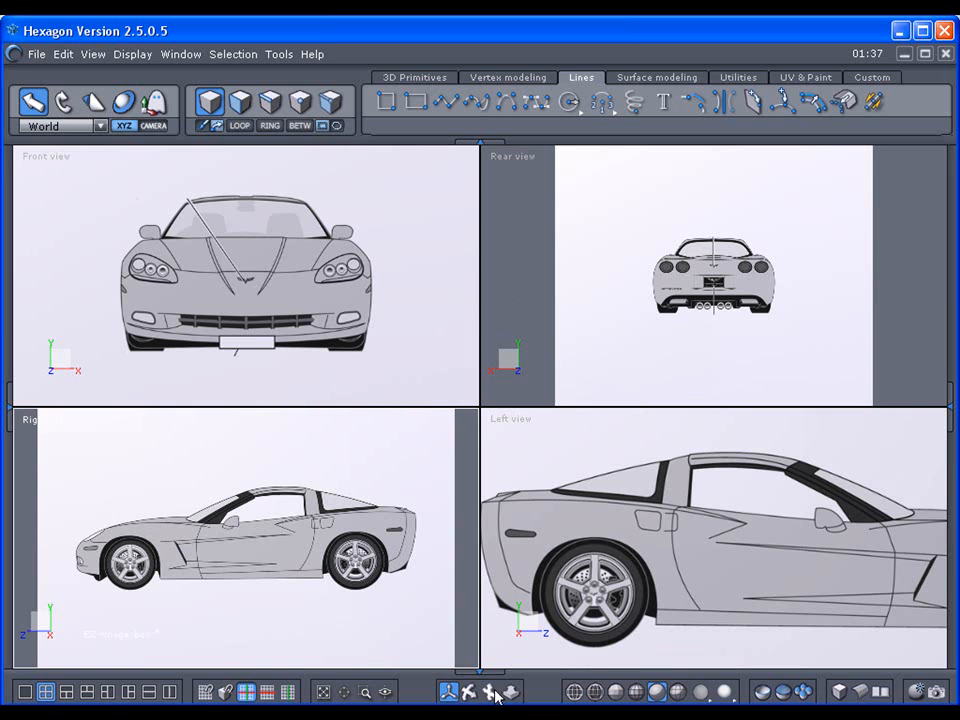
Step: Zoom the viewports in on the Corvette reference images
scroll(246, 538, up, 1)
scroll(246, 538, down, 9)
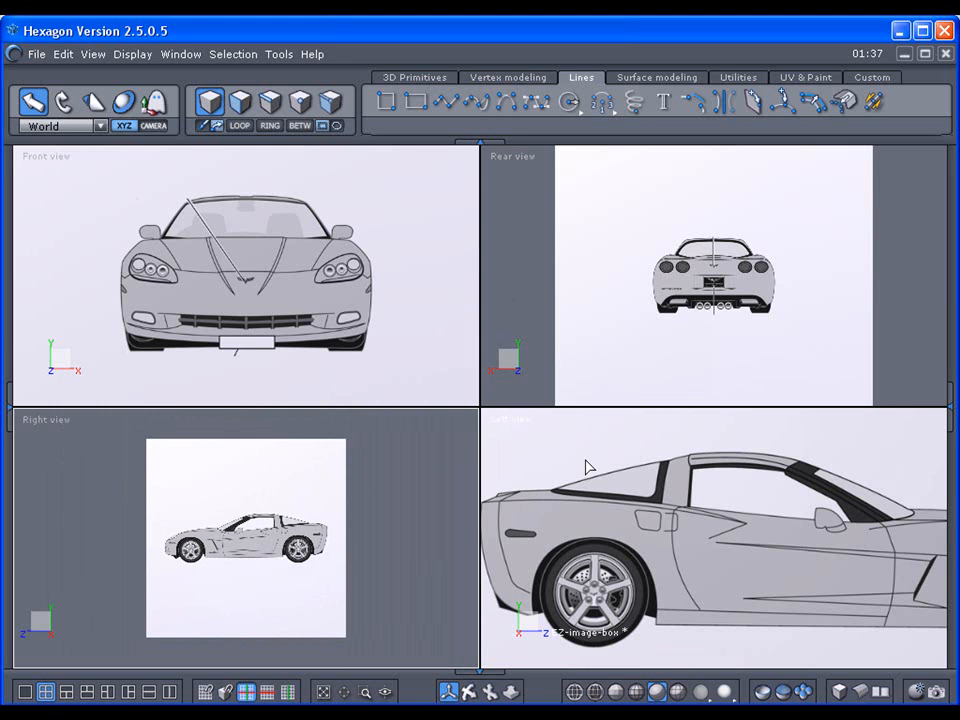
Step: Trace a polyline from the Corvette's rear deck over the rear window and roof in the Left view
click(447, 106)
click(508, 489)
click(508, 488)
click(562, 479)
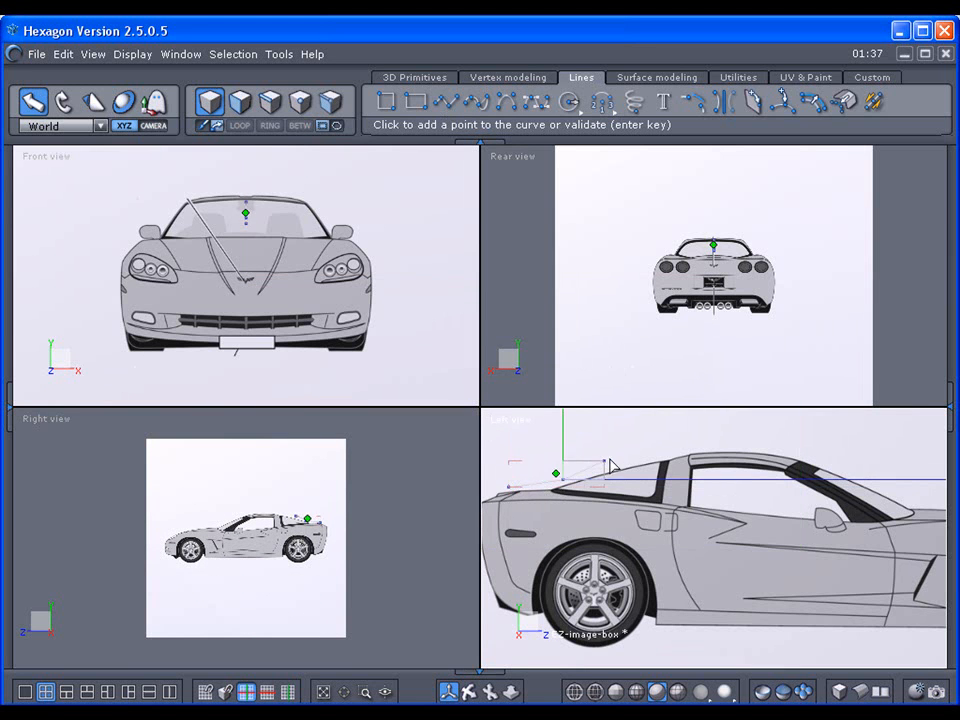
click(646, 457)
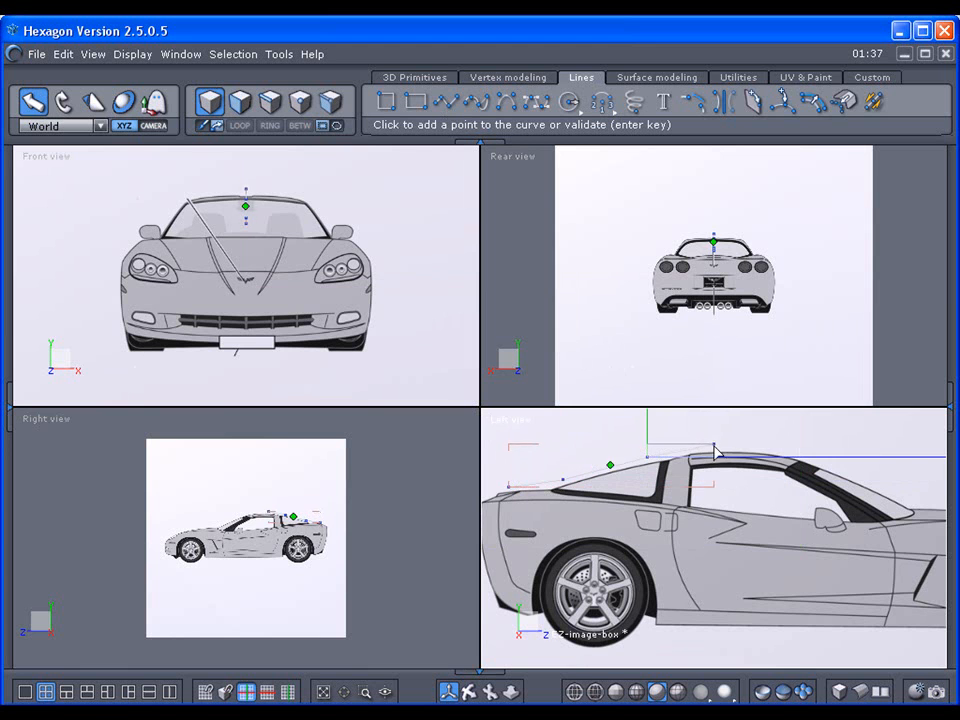
click(716, 448)
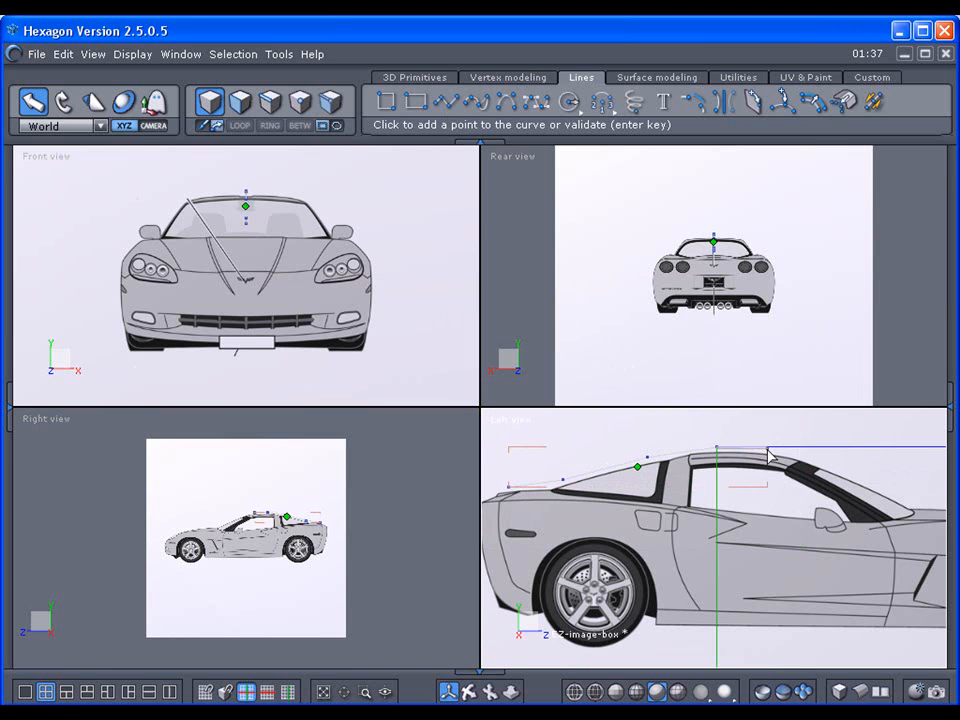
click(768, 448)
click(791, 452)
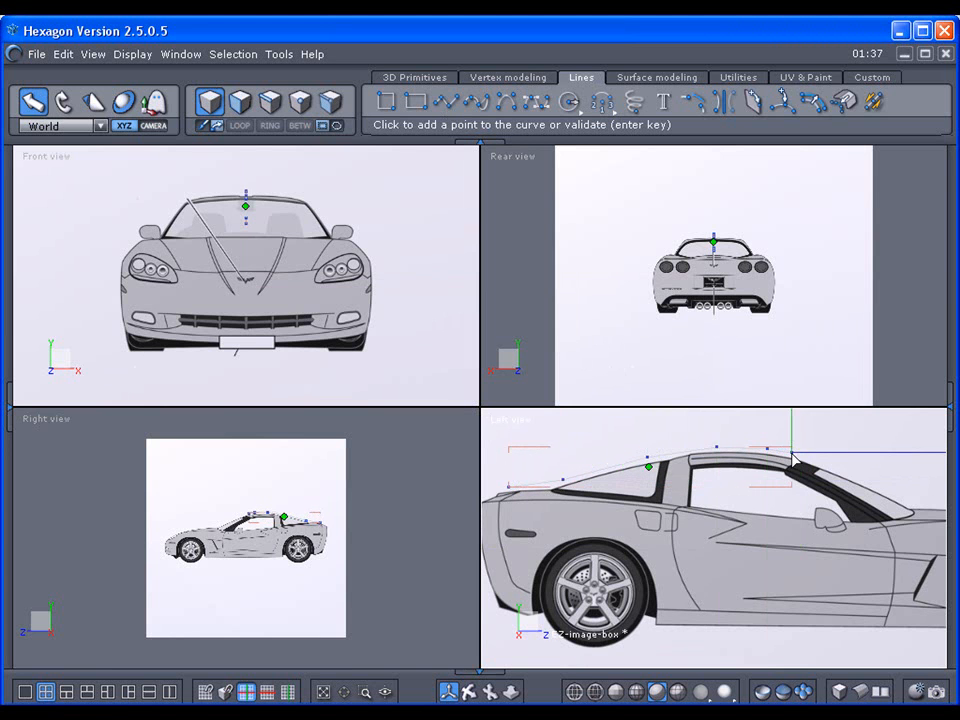
key(Return)
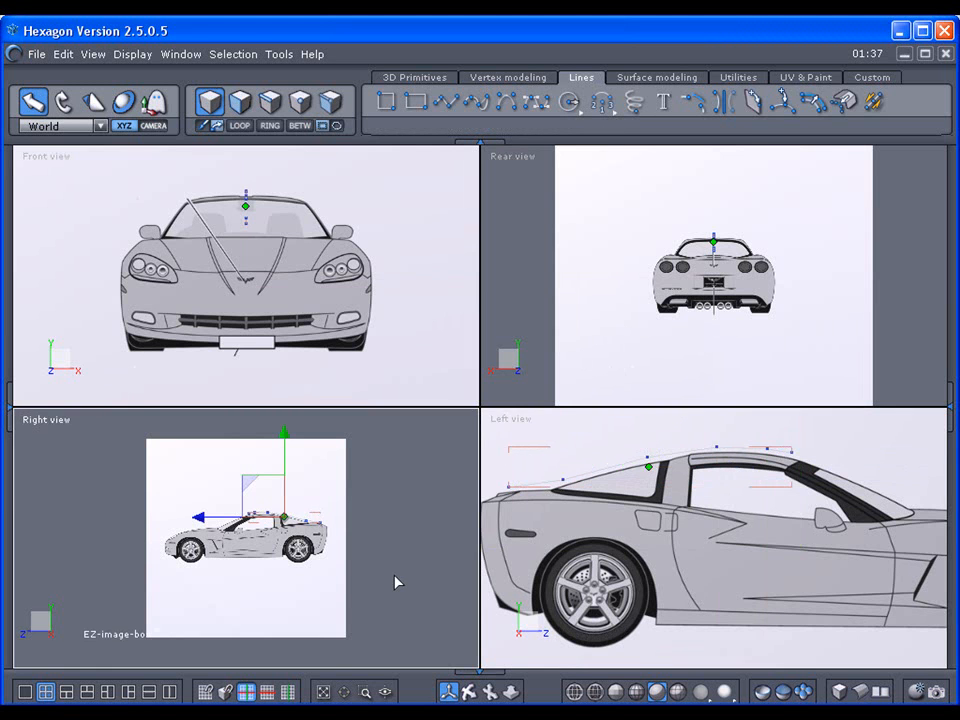
Step: Zoom in on the car in the Right view and deselect the roof test curve
drag(510, 692, 510, 605)
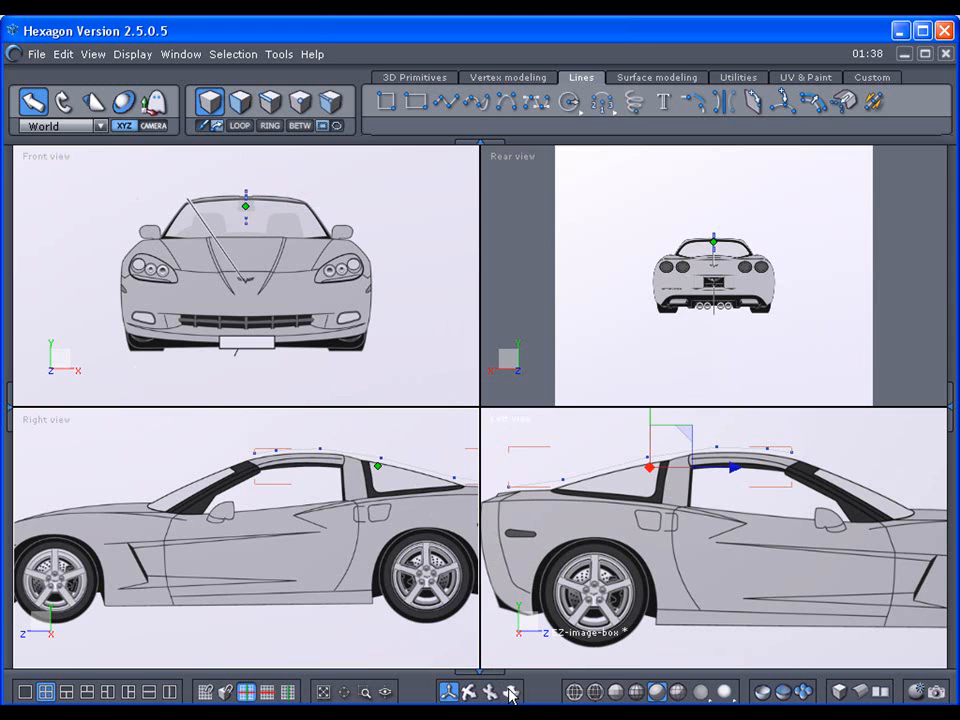
scroll(246, 537, up, 4)
scroll(246, 537, down, 8)
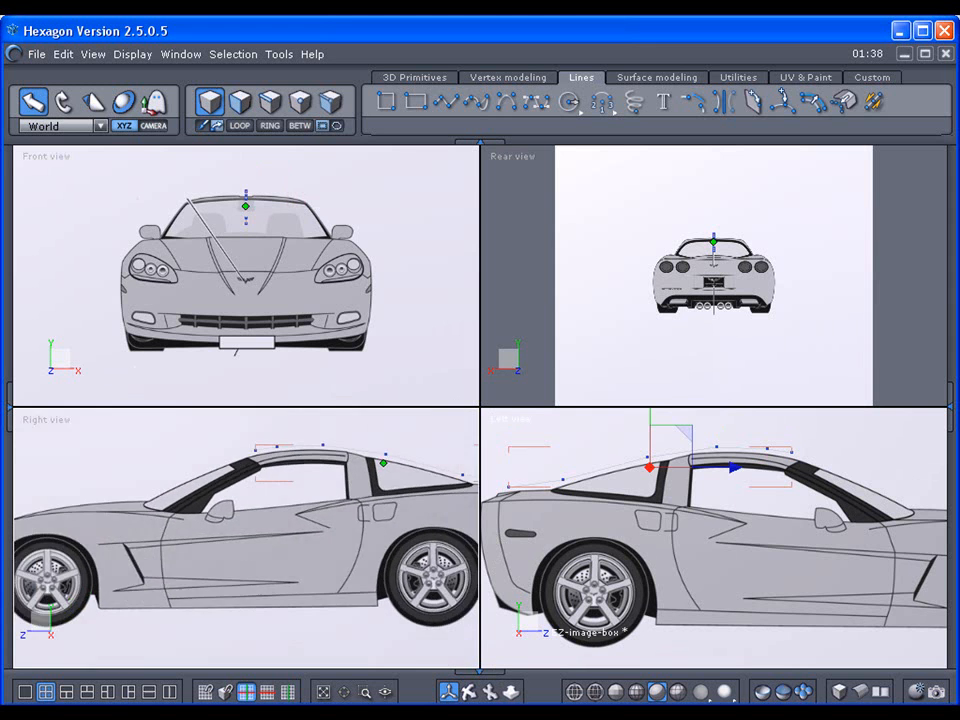
scroll(246, 537, up, 6)
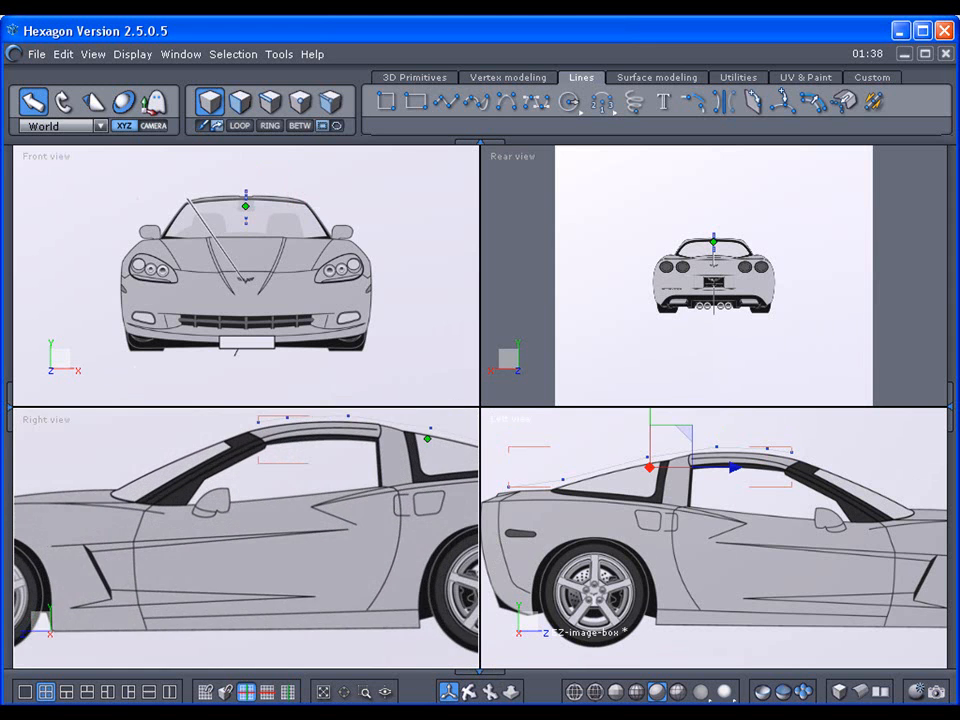
scroll(246, 537, down, 4)
scroll(246, 537, up, 3)
scroll(246, 537, down, 3)
scroll(246, 537, up, 3)
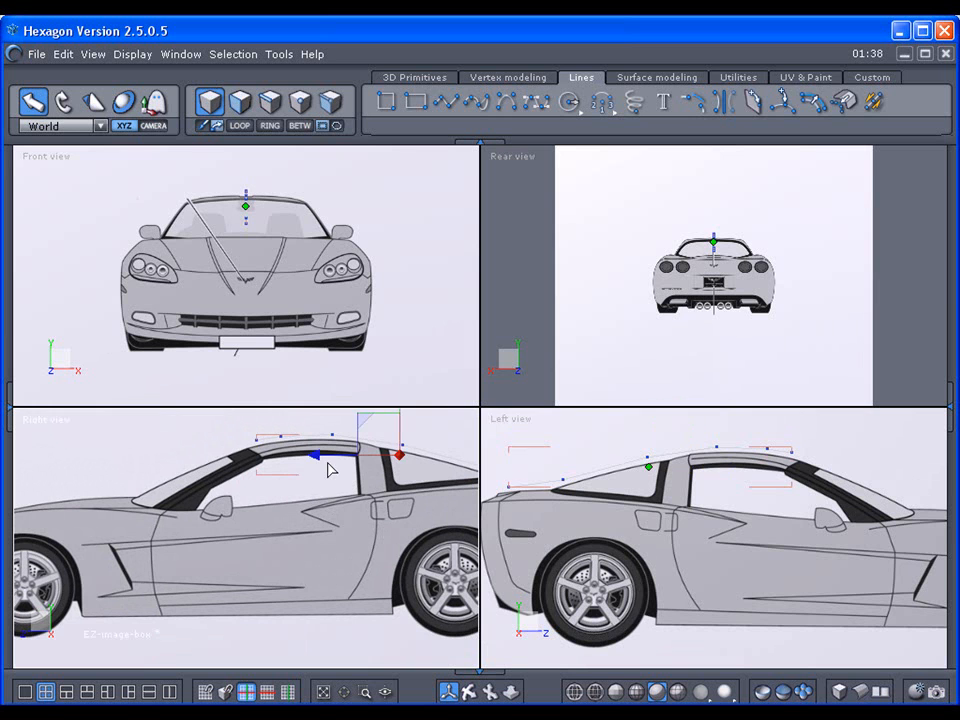
click(325, 465)
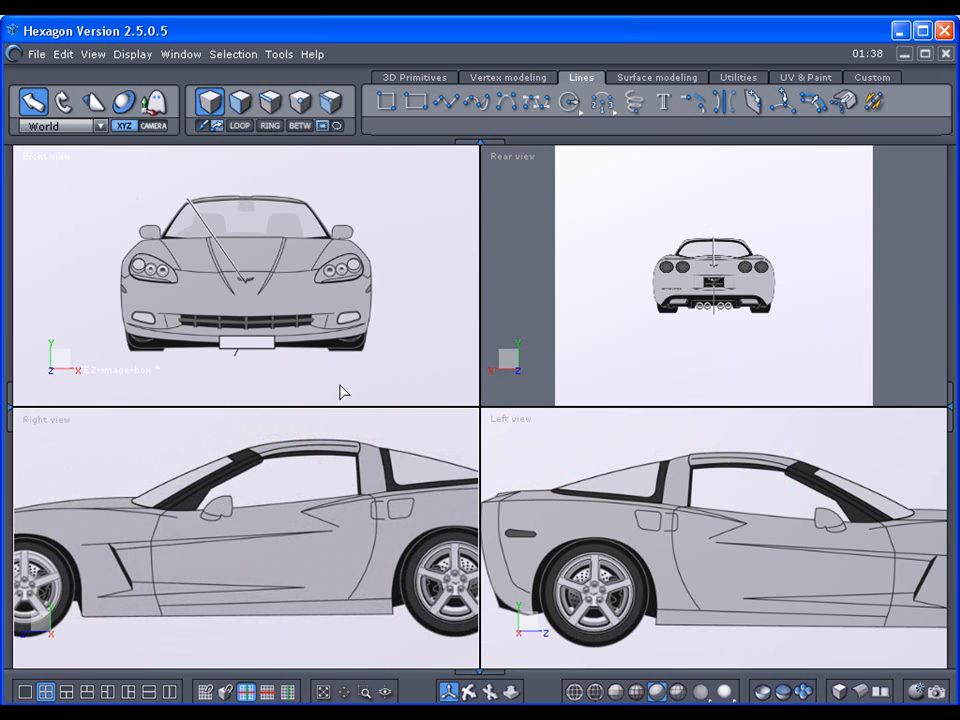
Step: Start a rectangle at the front bumper, cancel it, and zoom the Right view out to the full side profile
click(446, 104)
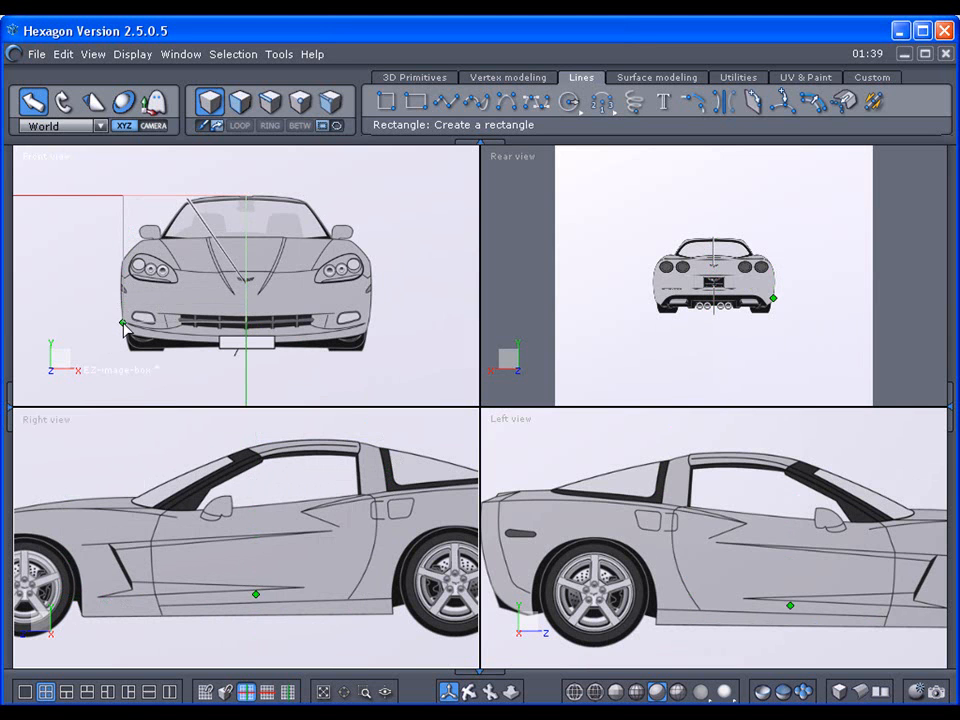
click(123, 323)
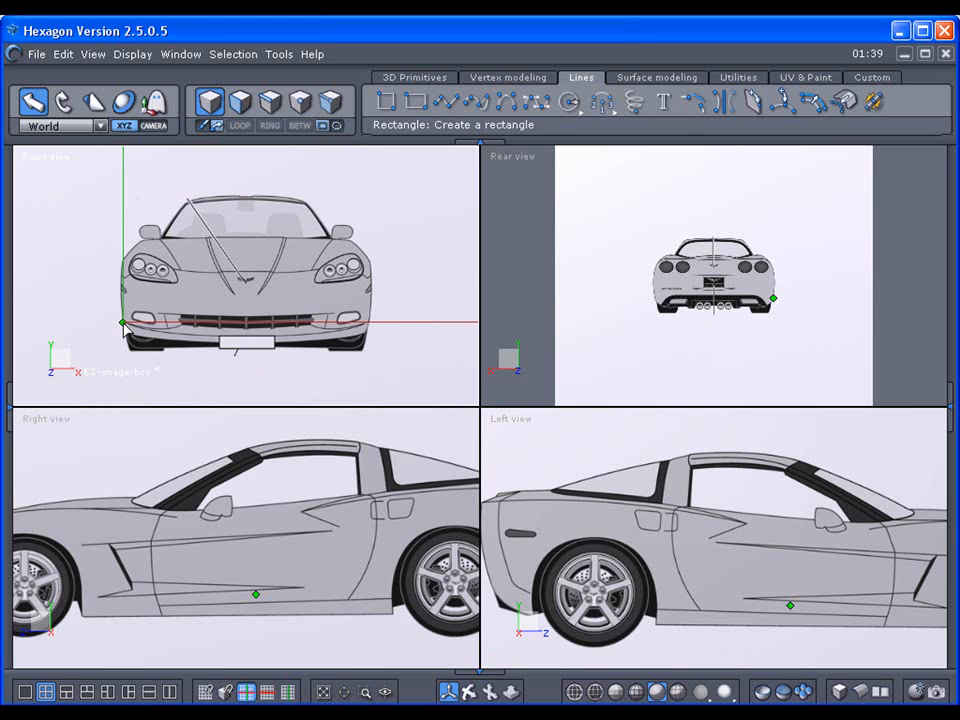
key(Escape)
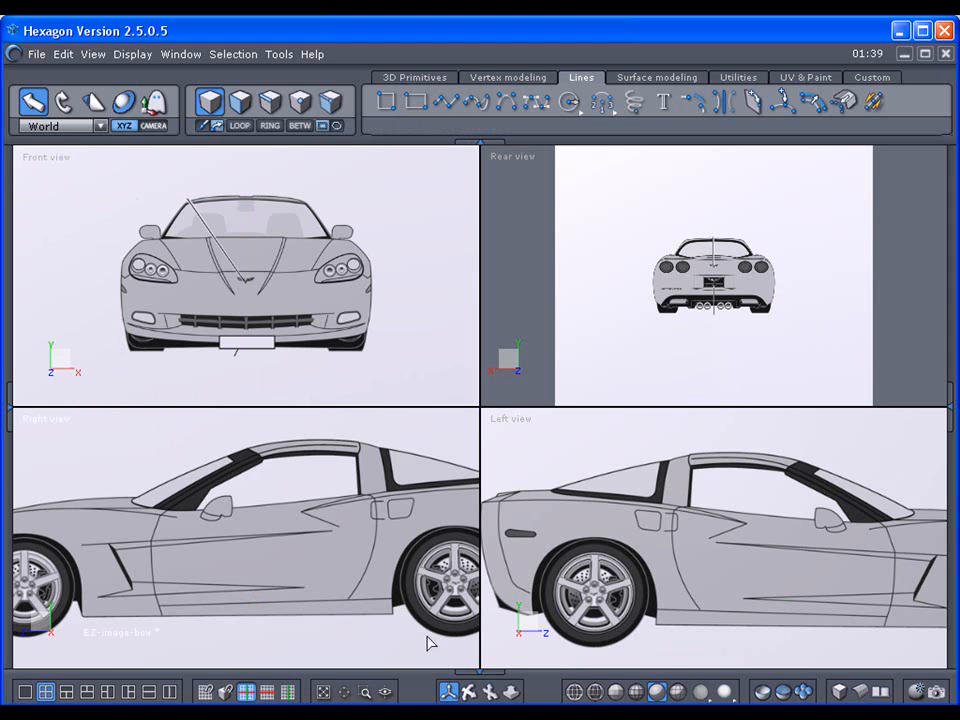
scroll(511, 691, down, 5)
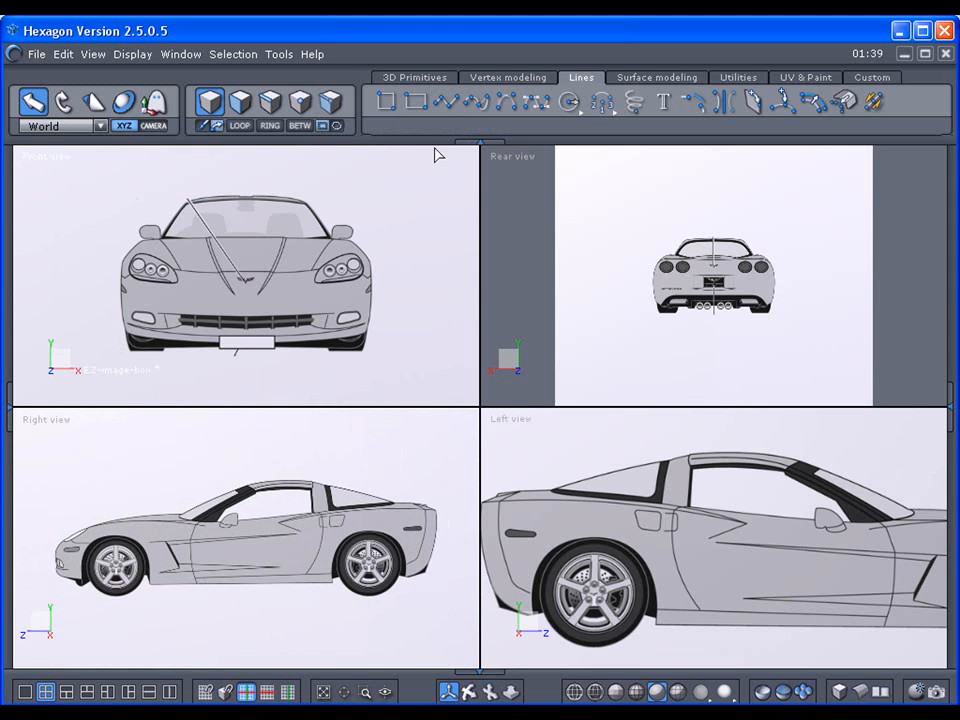
click(447, 103)
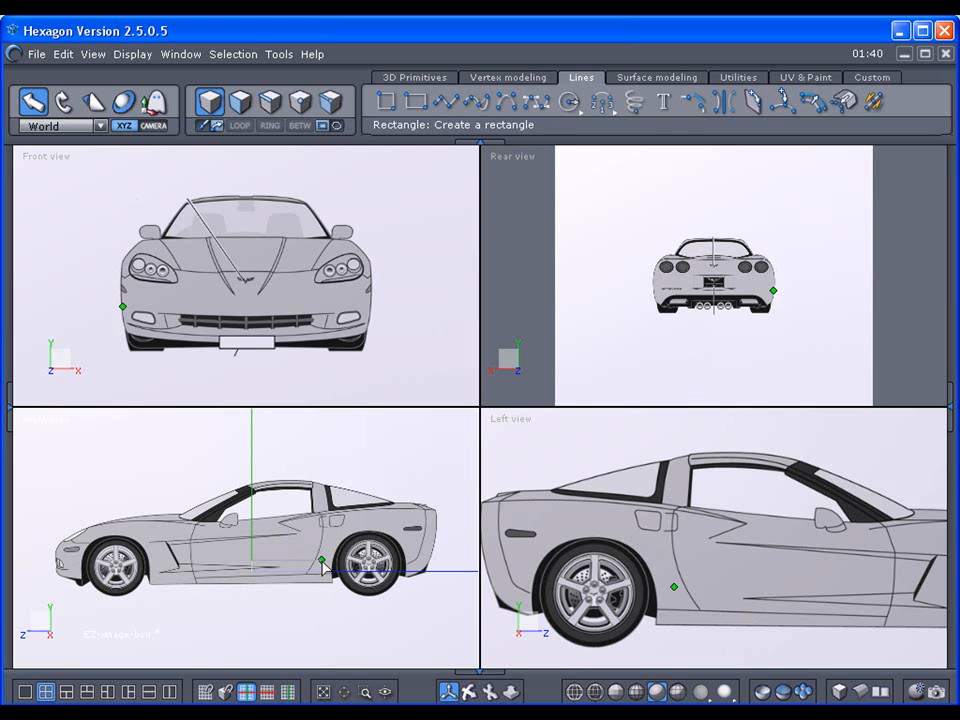
key(Escape)
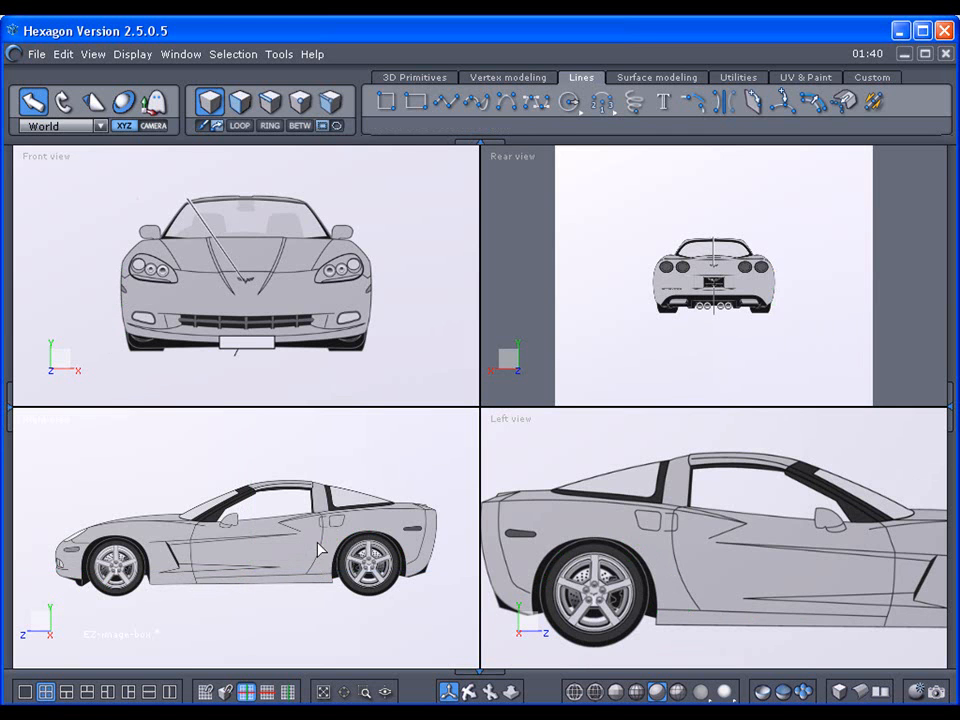
click(153, 126)
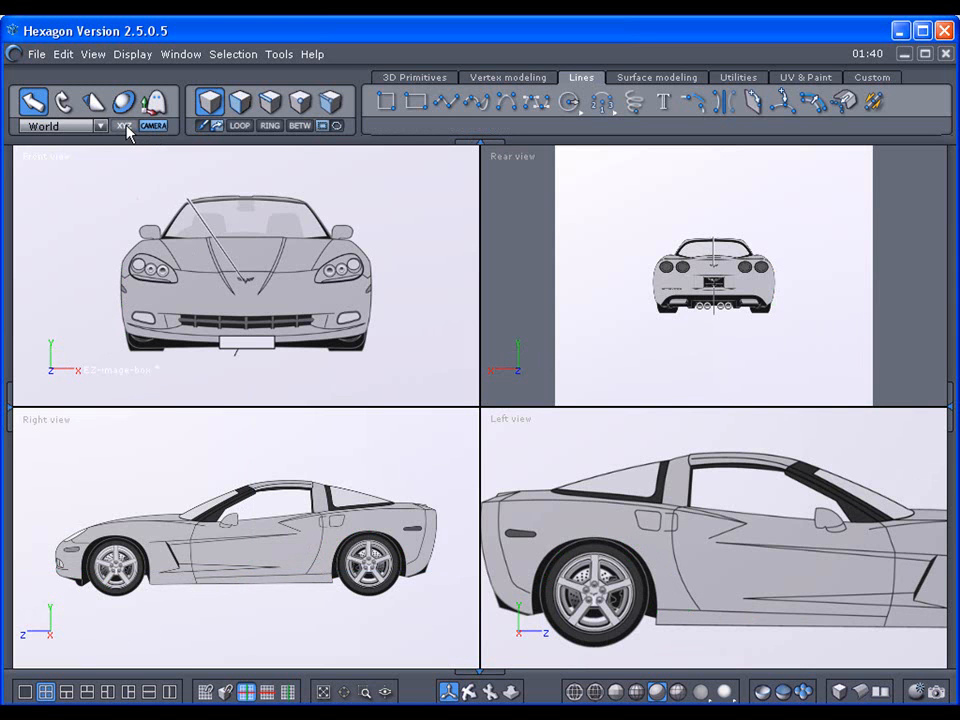
click(125, 126)
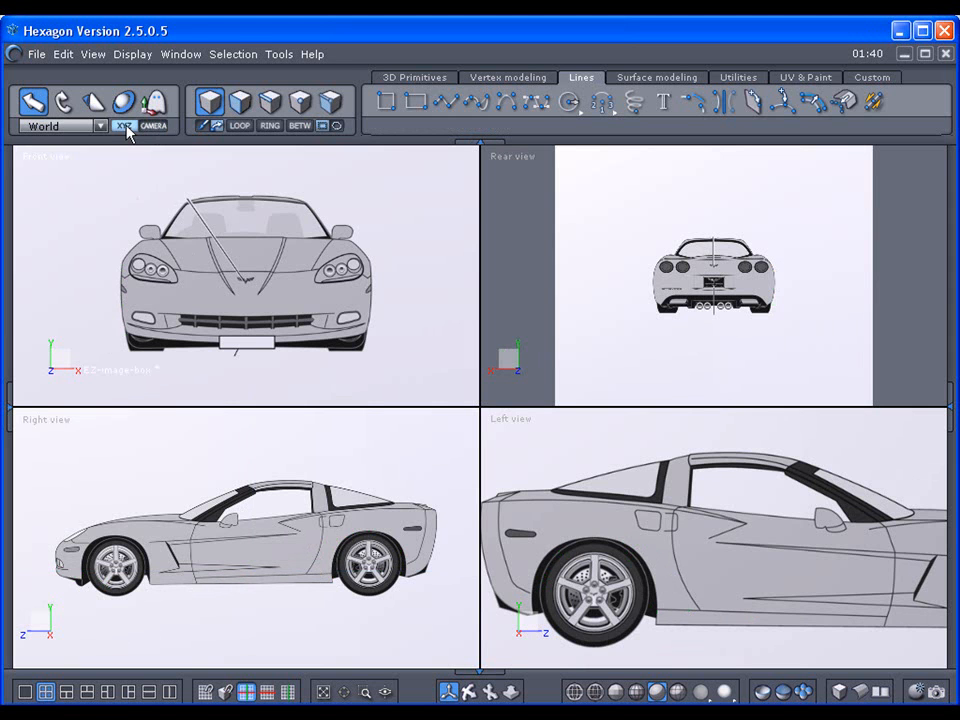
click(446, 103)
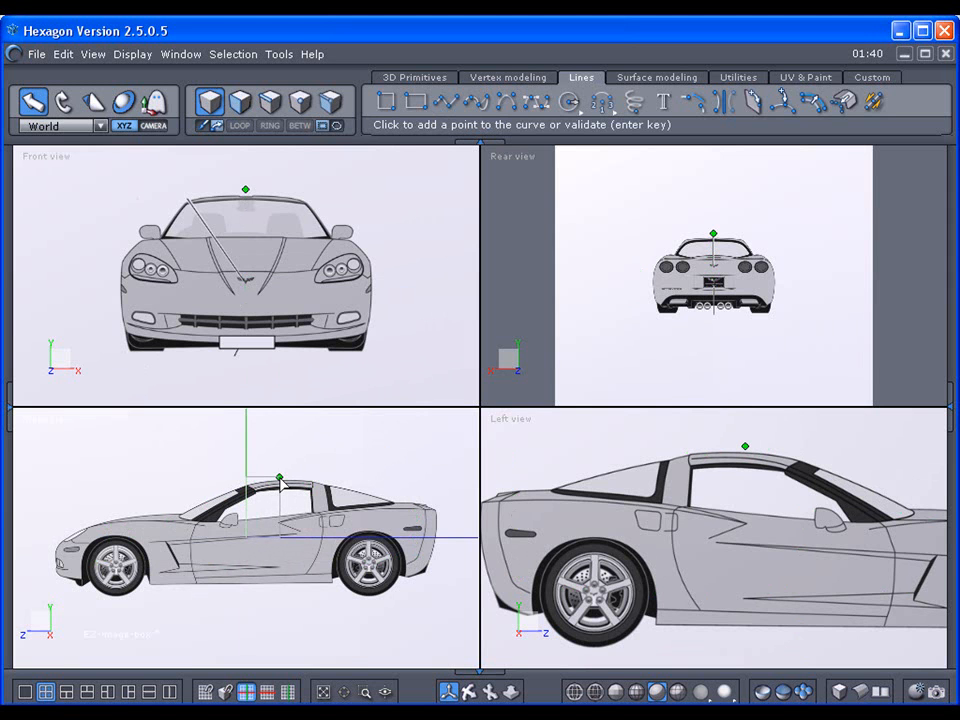
click(280, 478)
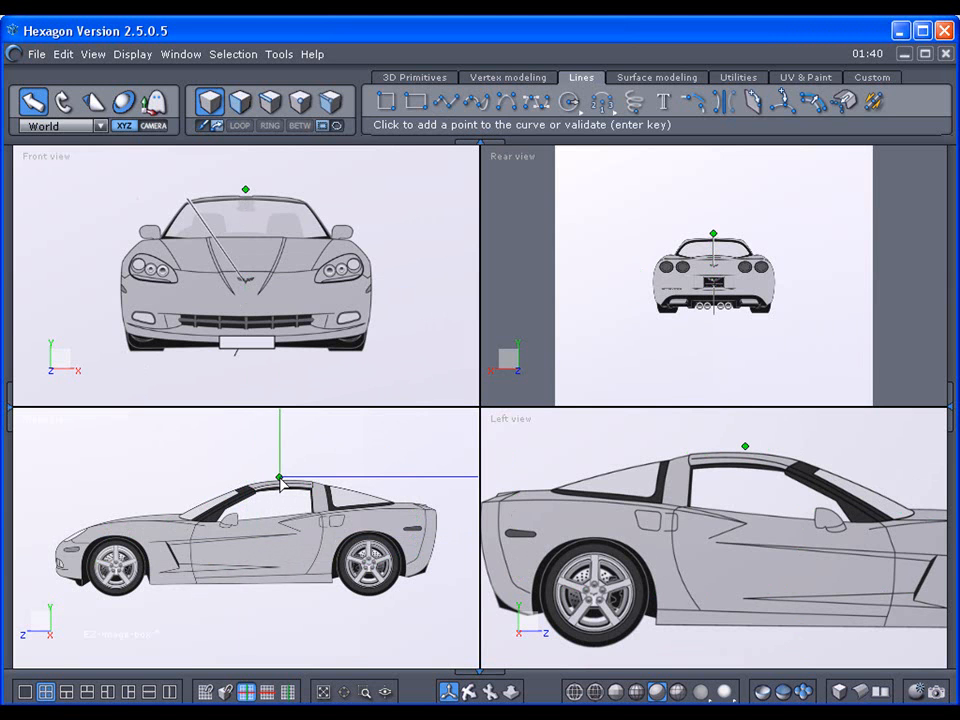
key(Escape)
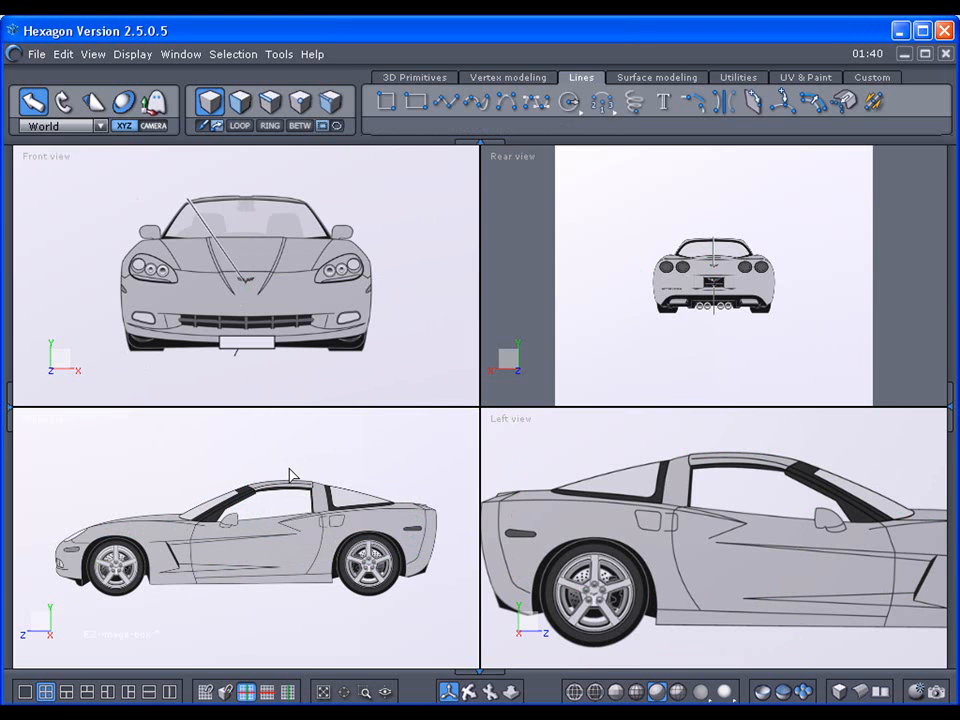
Step: Show a single framed Bottom view of the image box and reopen the Properties and Scene panels
click(25, 691)
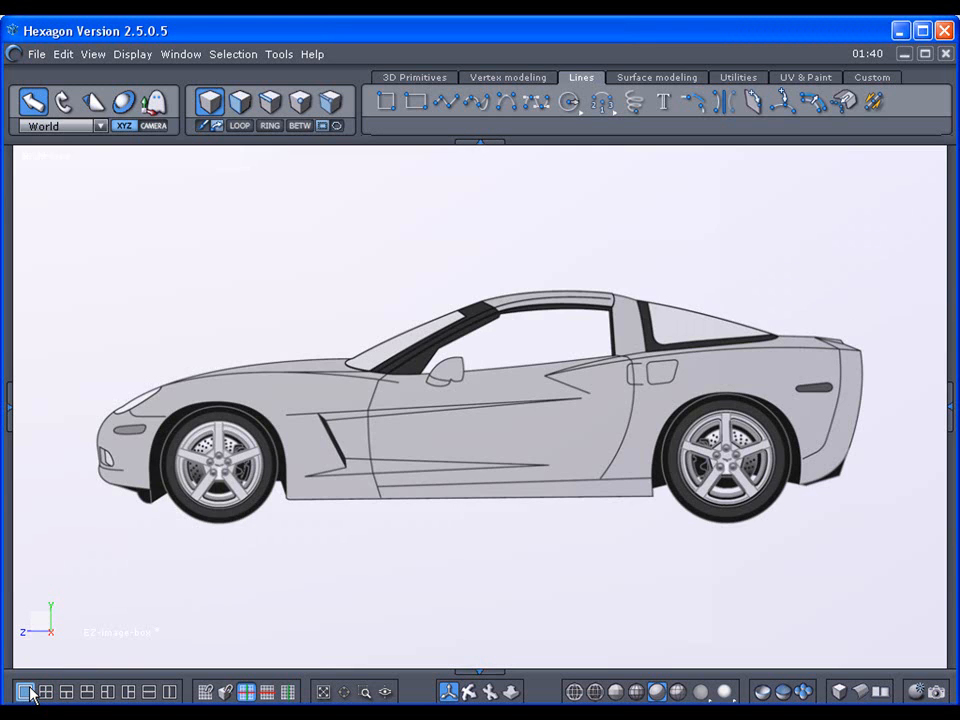
click(509, 692)
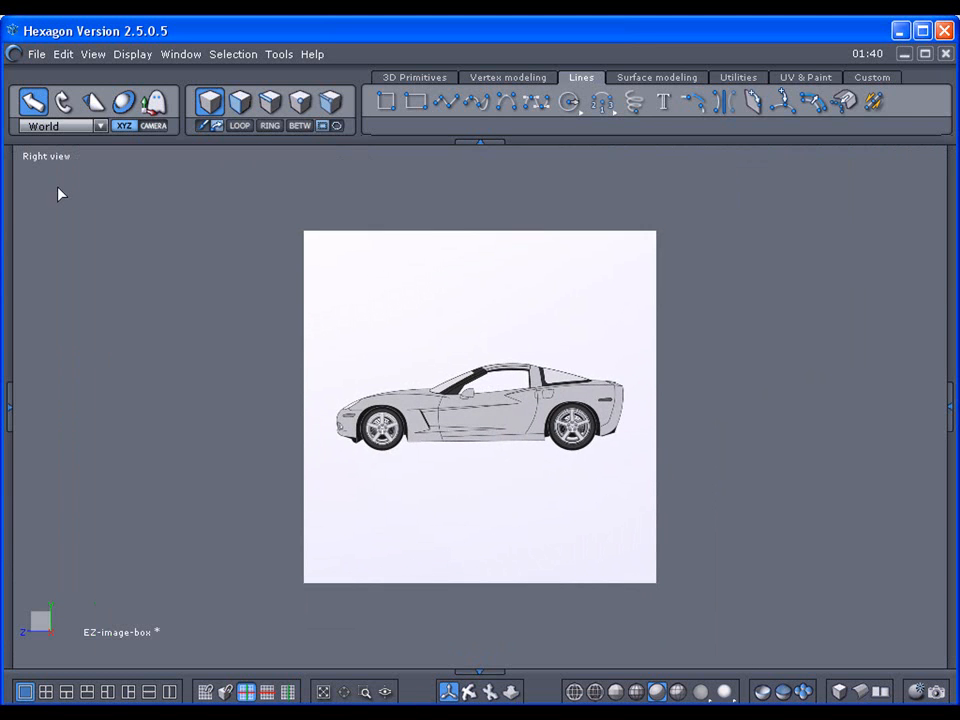
click(46, 157)
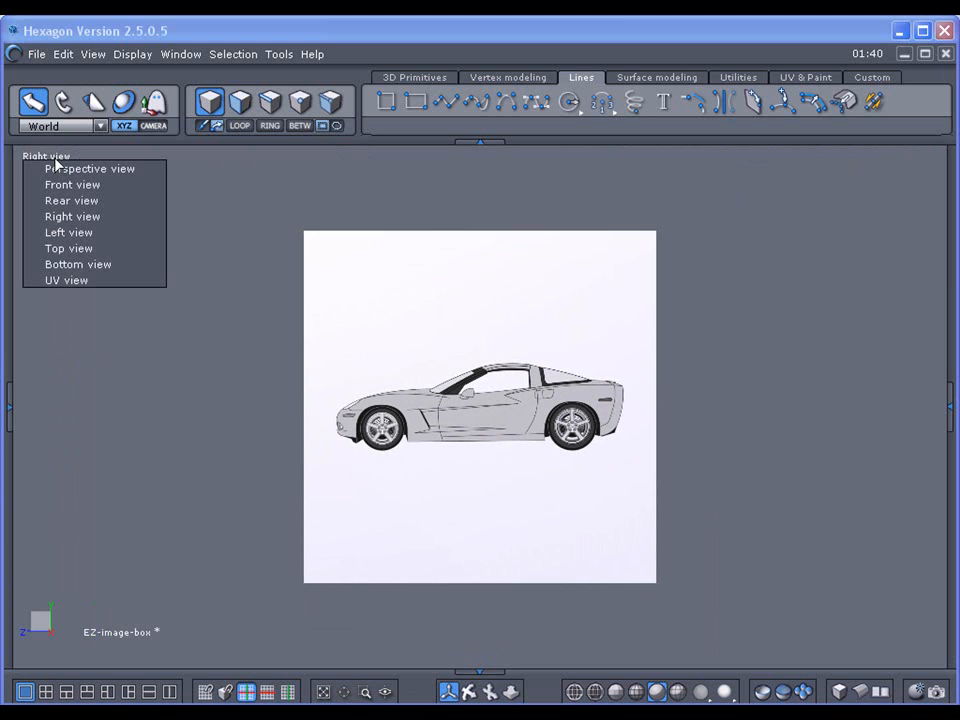
click(72, 248)
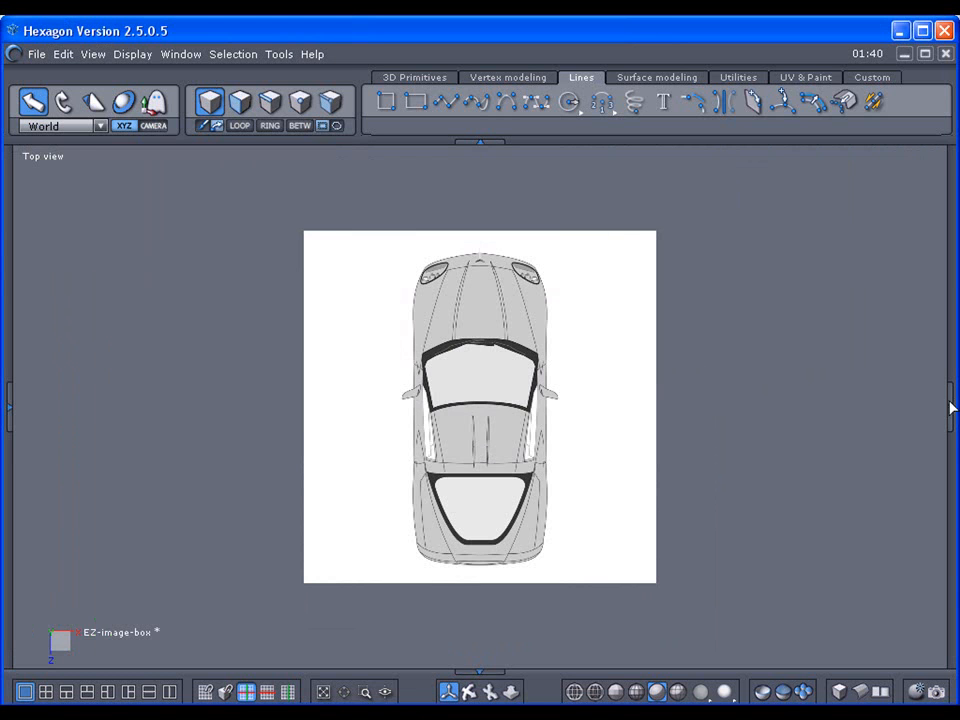
click(40, 160)
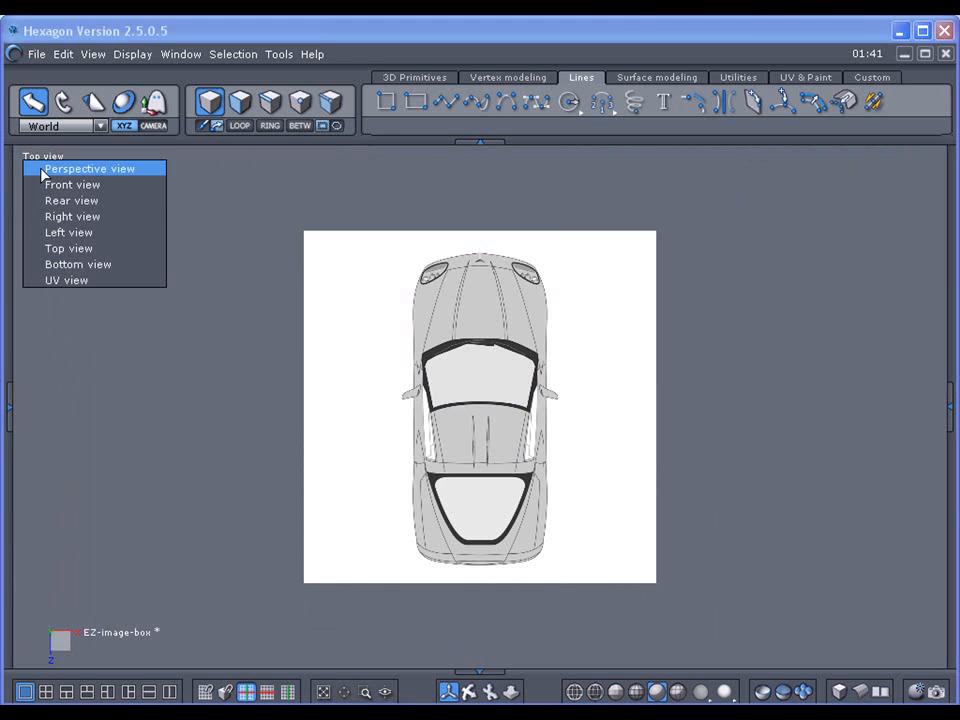
click(66, 264)
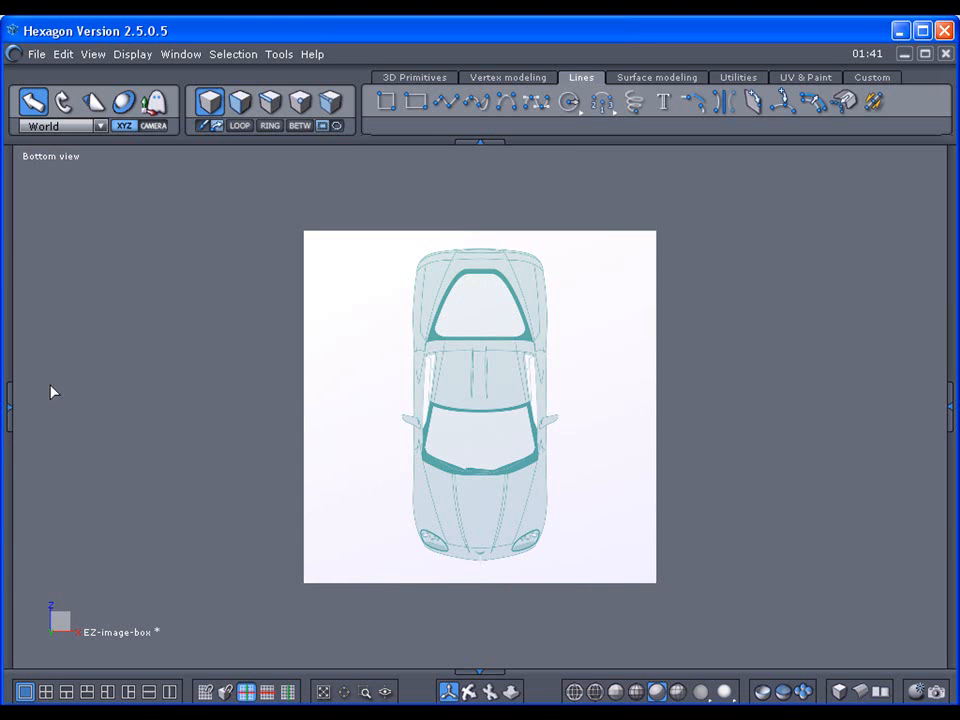
click(947, 410)
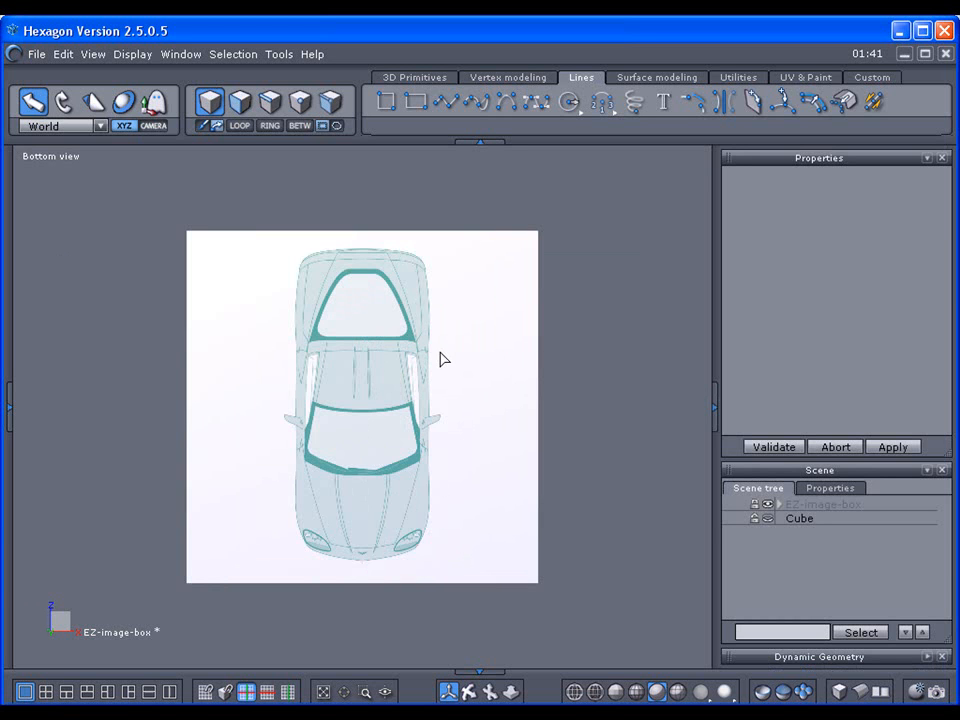
Step: Unlock EZ-image-box, select the -Bottom plane and inspect its texture in UV & Paint
click(779, 505)
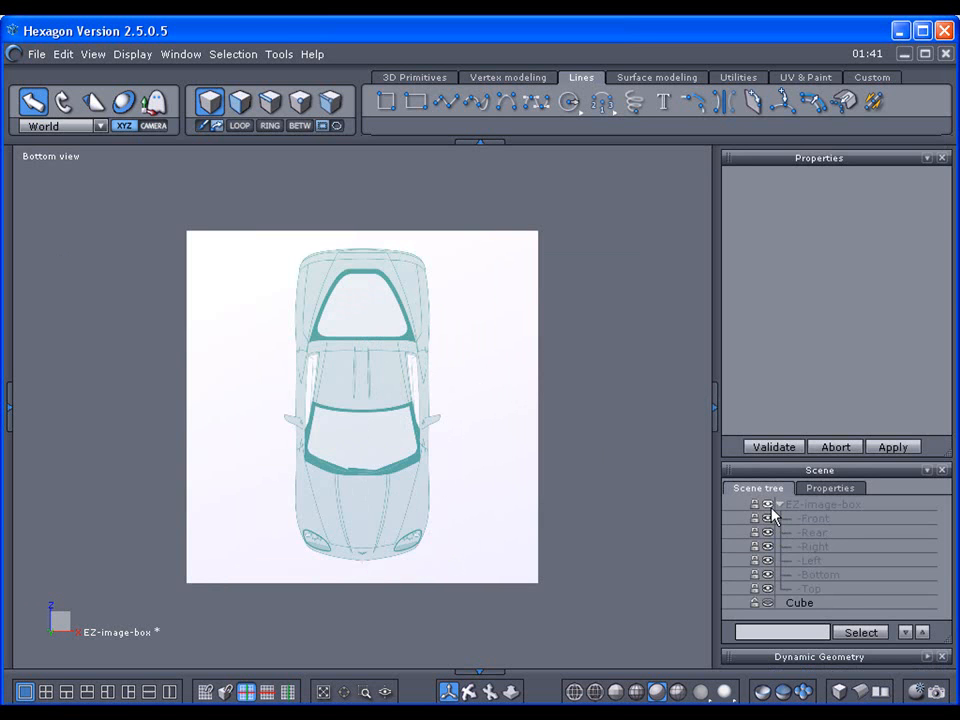
click(755, 506)
click(12, 405)
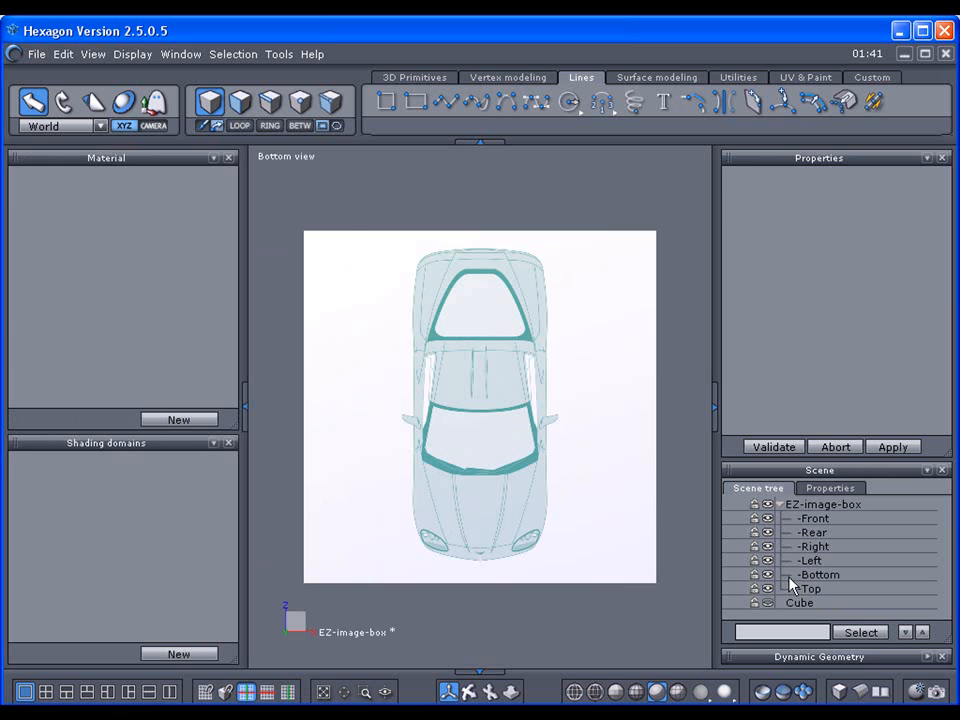
click(790, 576)
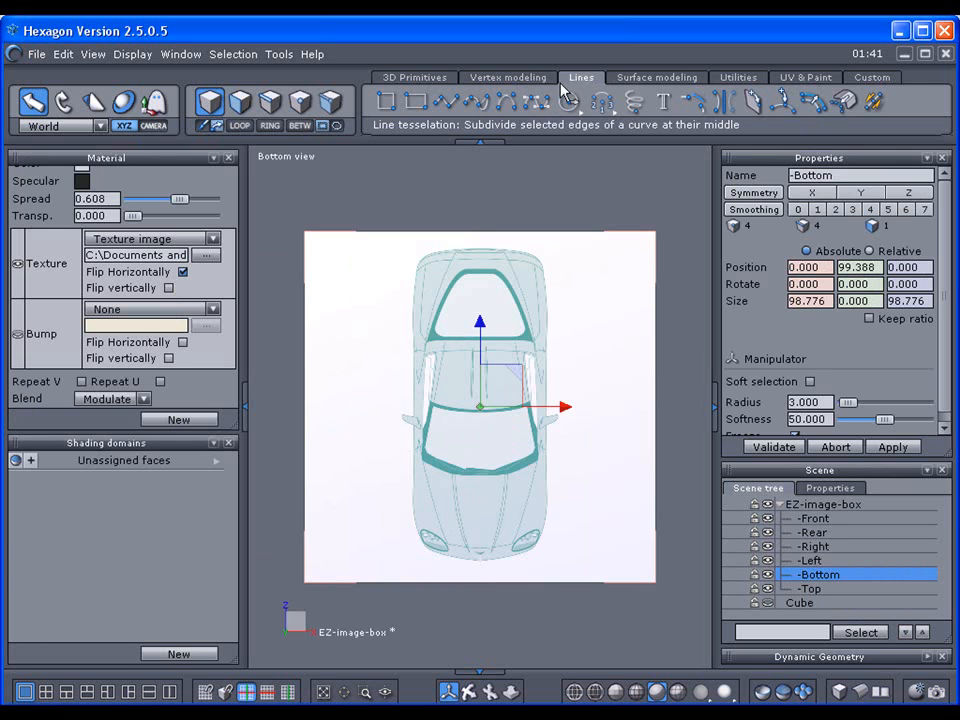
click(800, 78)
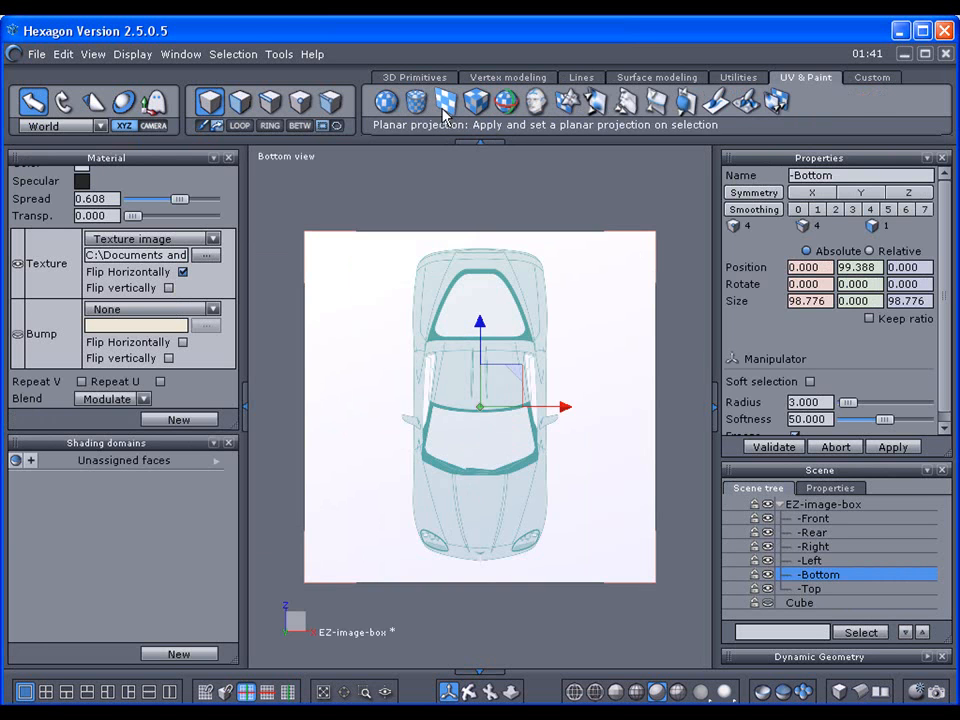
click(780, 505)
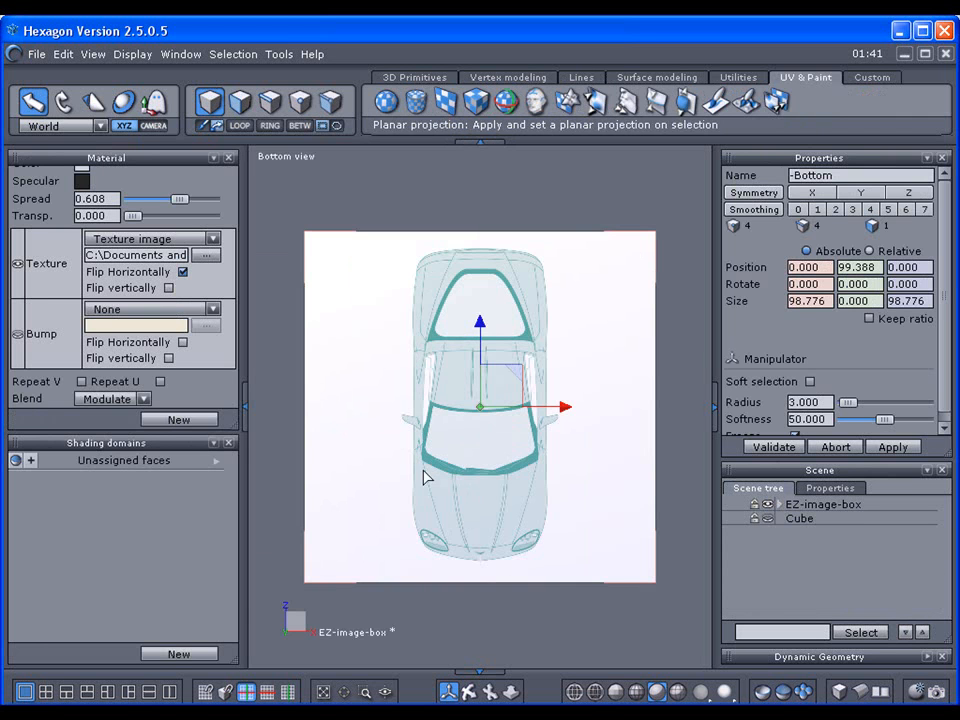
click(244, 405)
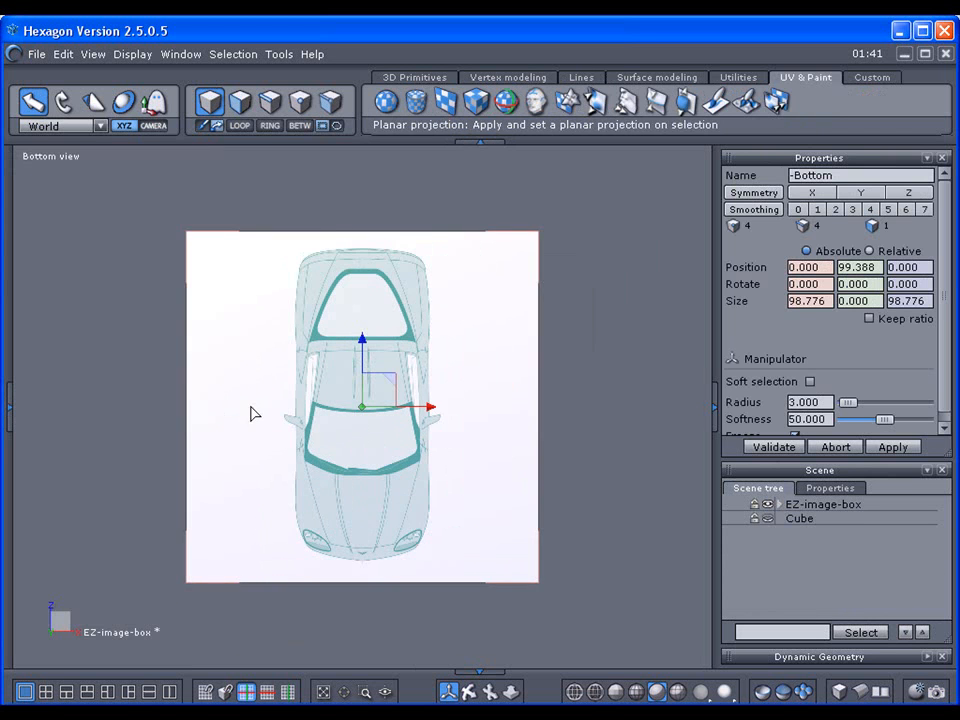
Step: Switch the viewport to the Front view and lock EZ-image-box again
click(73, 159)
click(72, 185)
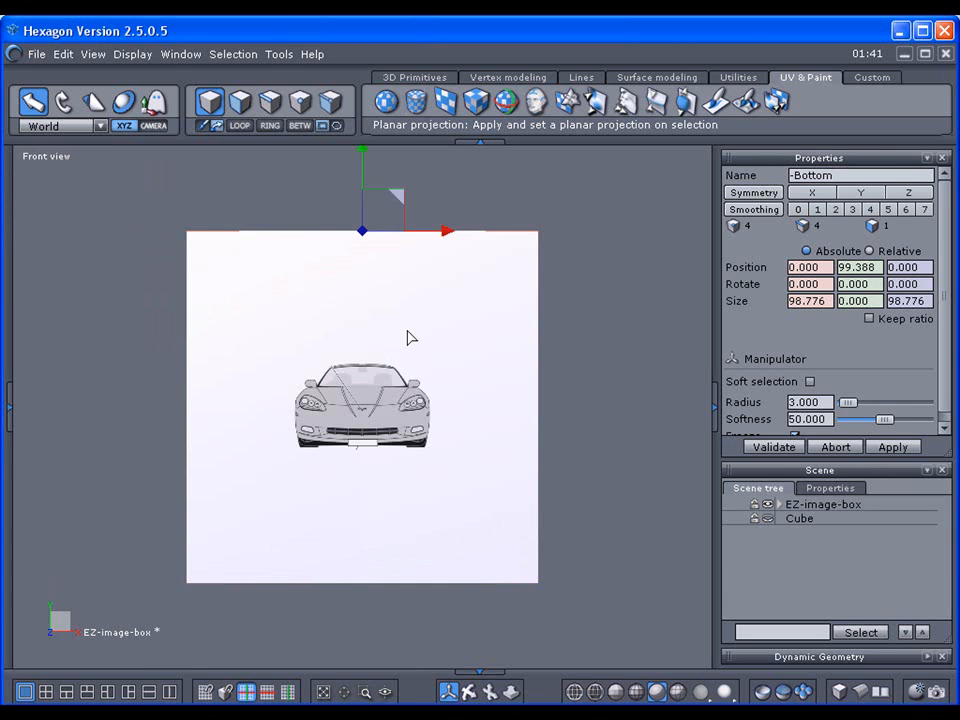
click(753, 505)
Step: Deselect the Bottom plane by clicking empty space in the Front view
click(655, 358)
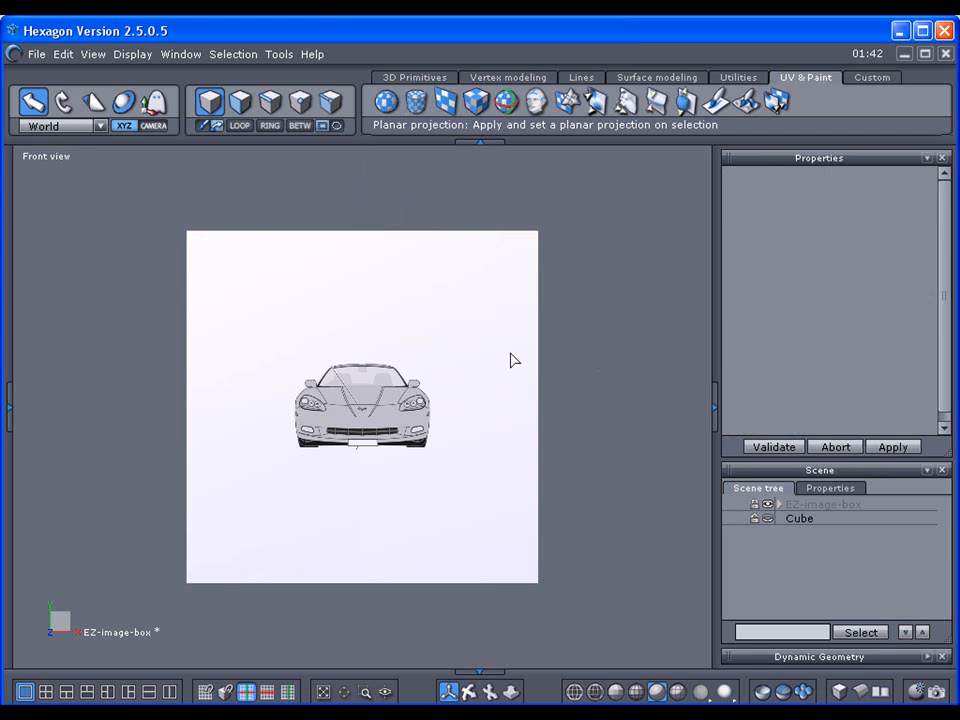